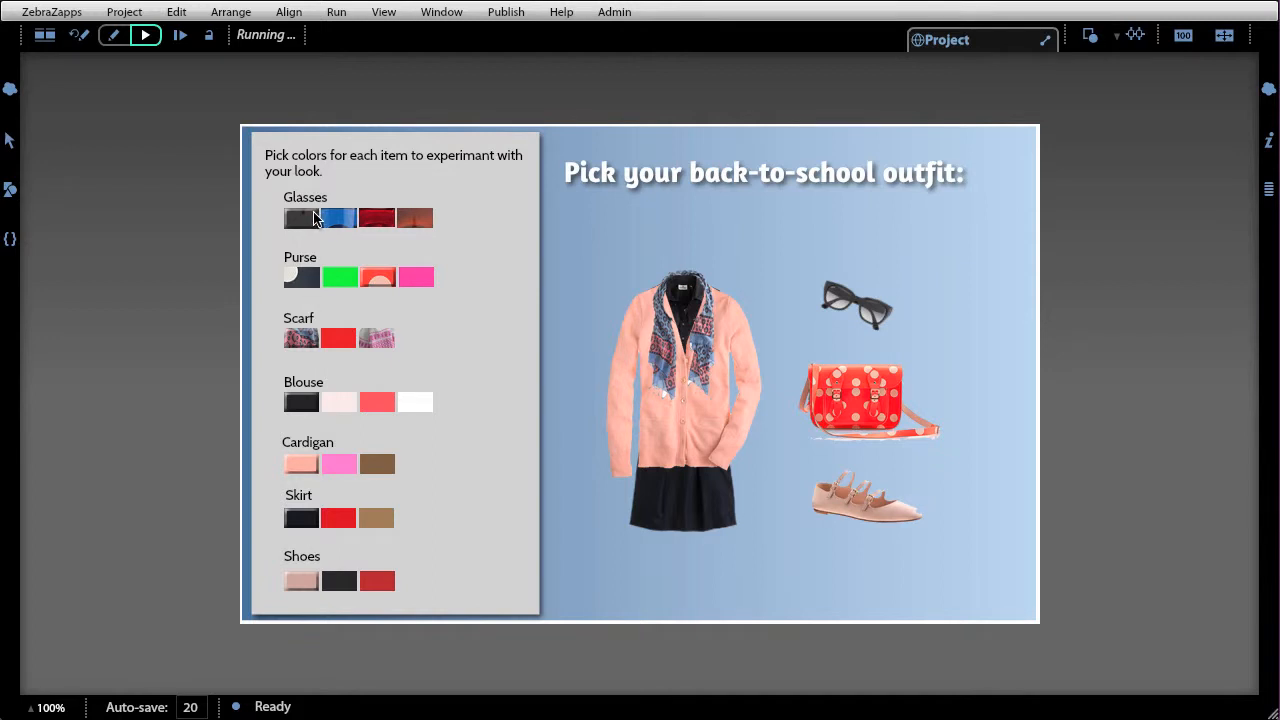
Step: Try the blue, red and tortoiseshell-brown glasses in the running outfit picker, finishing with the red pair
click(333, 220)
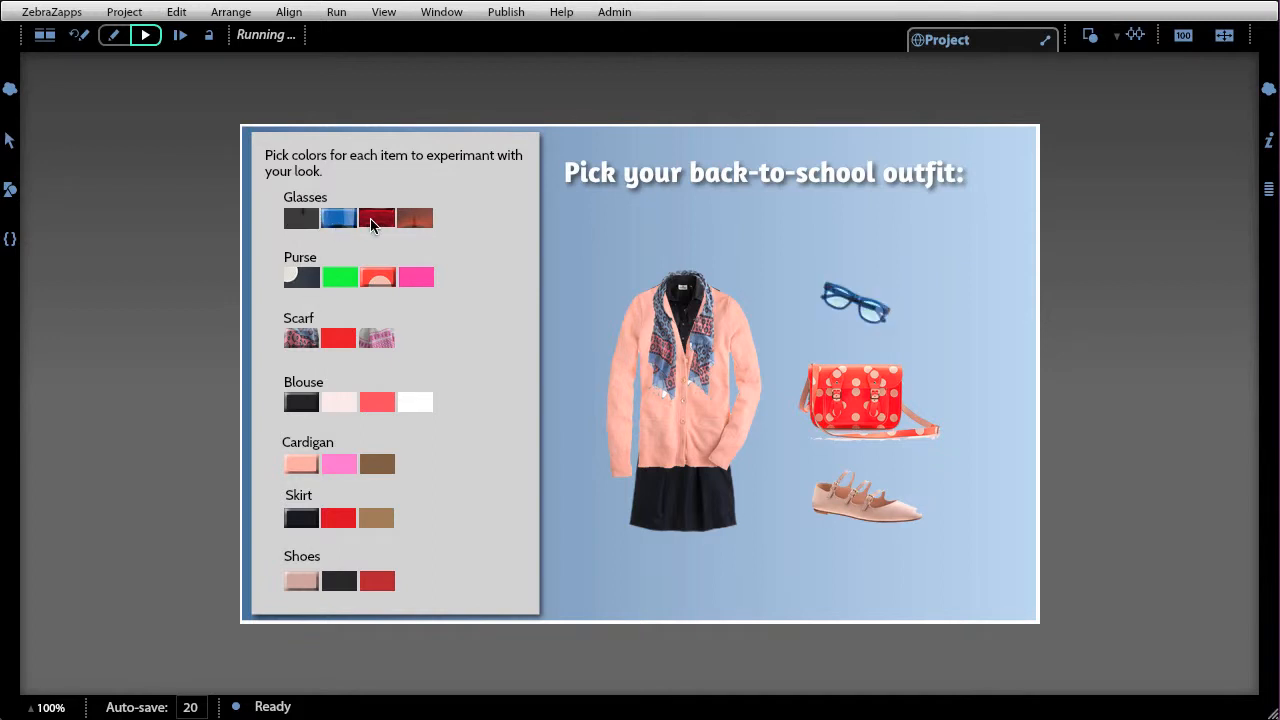
click(371, 225)
click(412, 222)
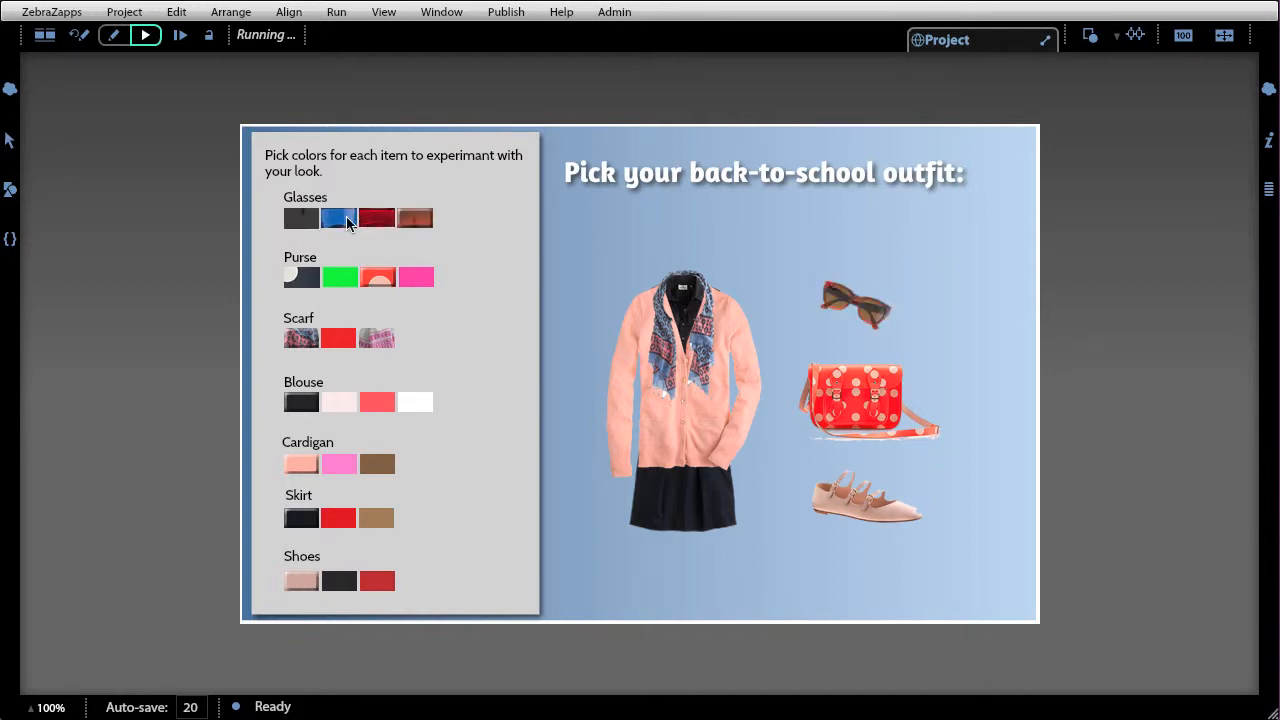
click(336, 225)
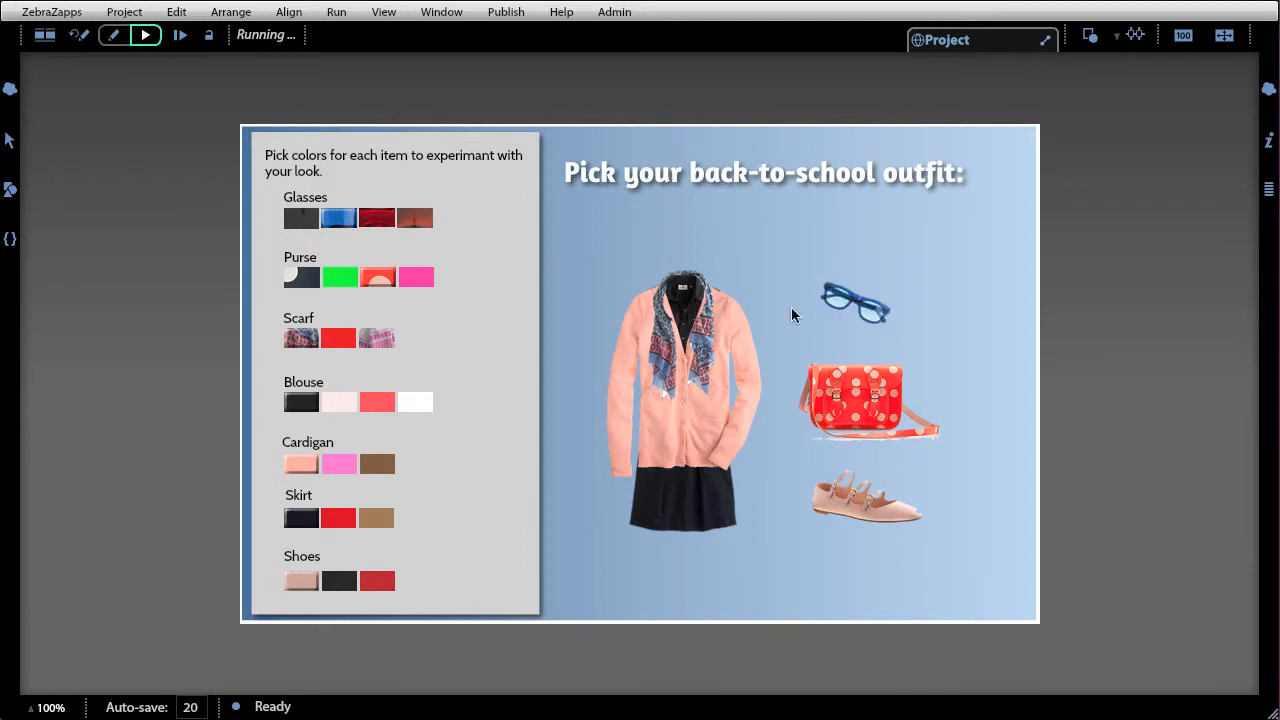
click(387, 227)
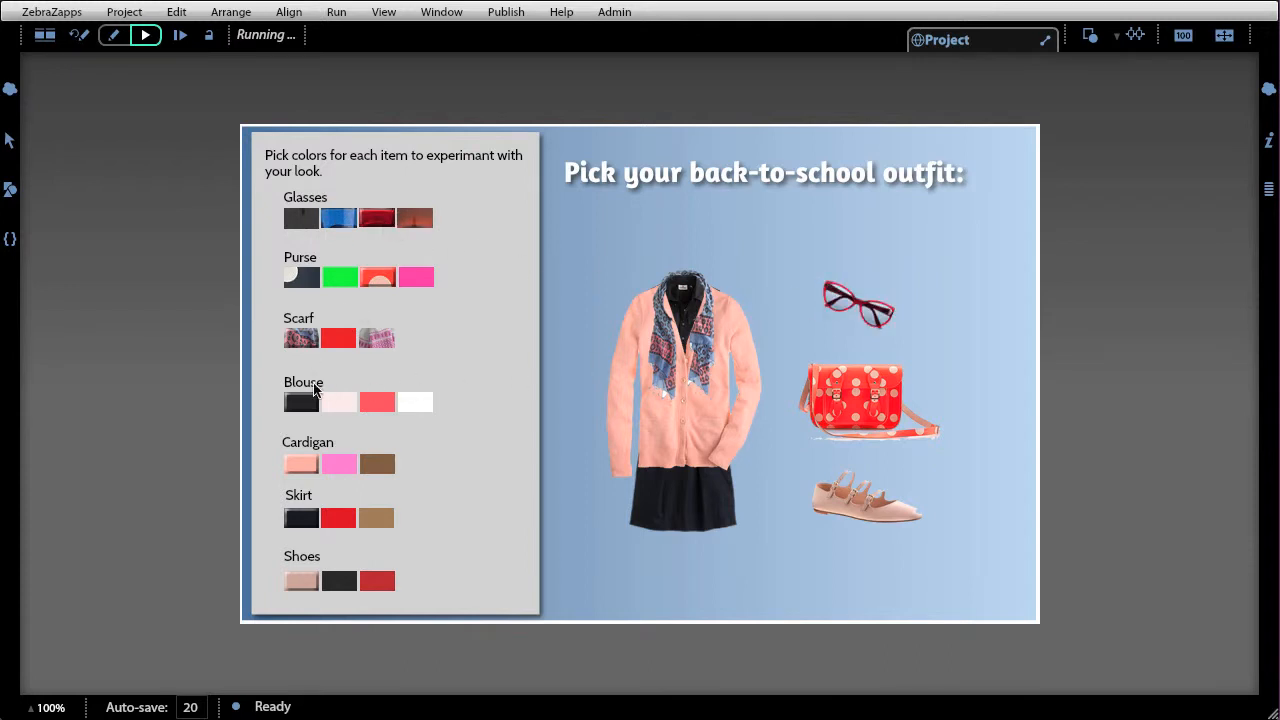
Step: Try the light pink and coral blouses, plus the red and tan skirts, in the running outfit picker
click(334, 404)
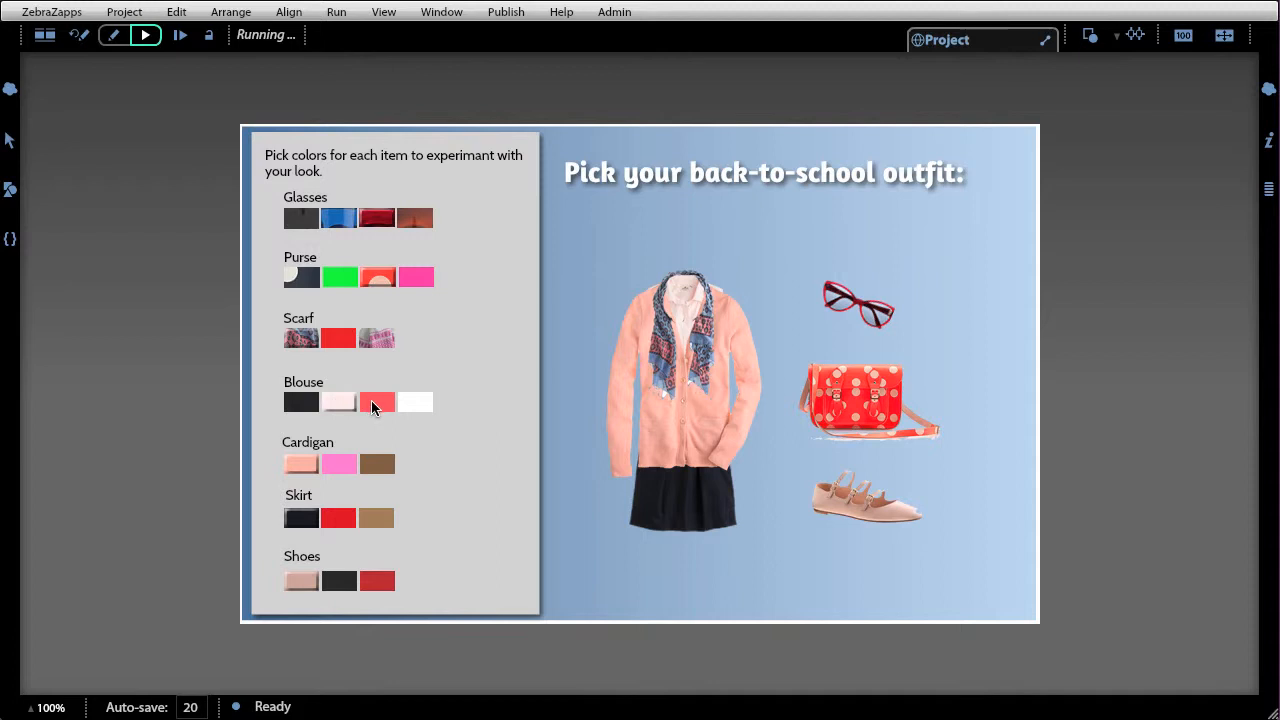
click(376, 405)
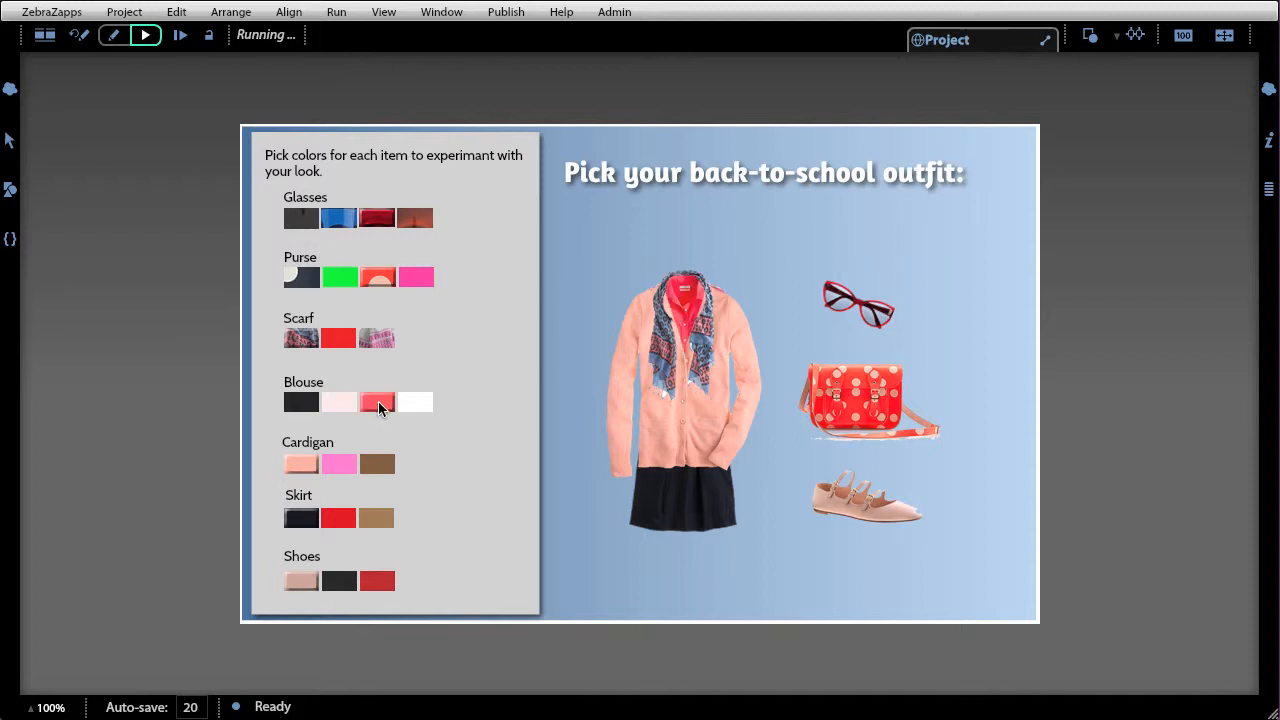
click(330, 525)
click(374, 518)
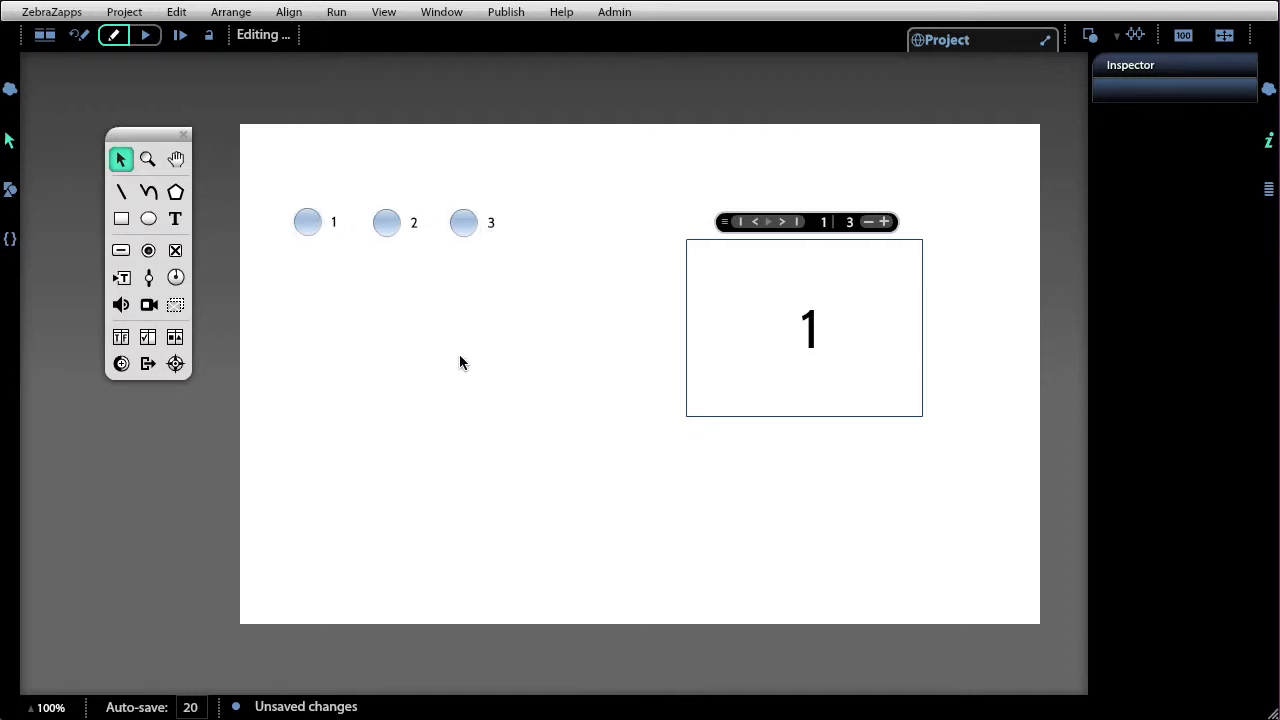
Step: Check radio buttons 1 and 2 on the stage to test how the ungrouped buttons behave
click(304, 225)
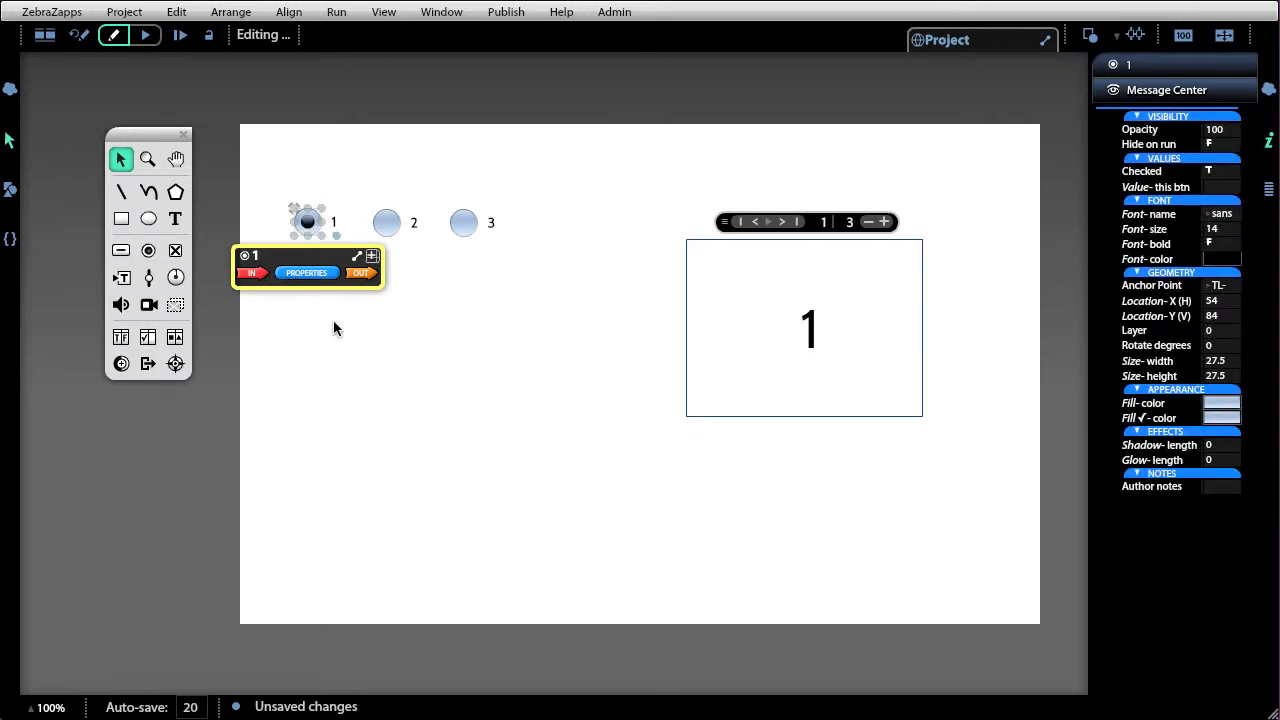
click(302, 222)
click(306, 226)
click(387, 222)
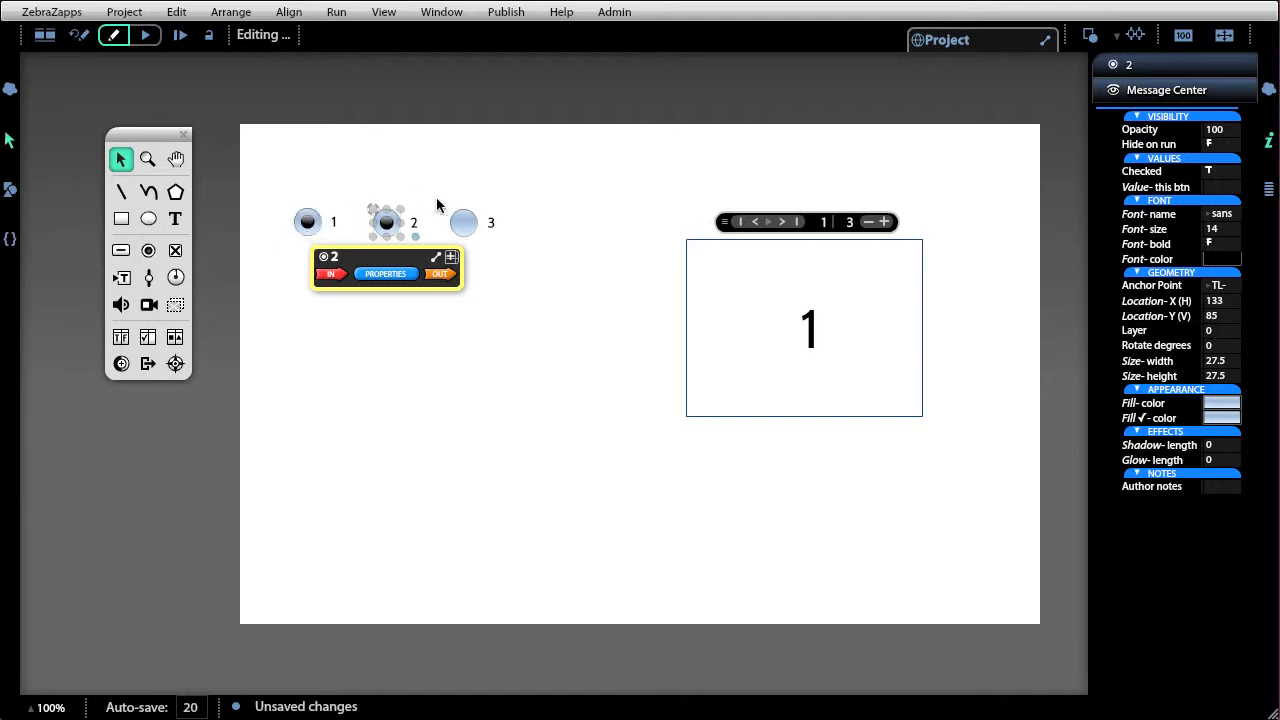
Step: Examine radio button 2's Point & Click outputs, retest radio buttons 1 and 2, and clear the selection
click(445, 275)
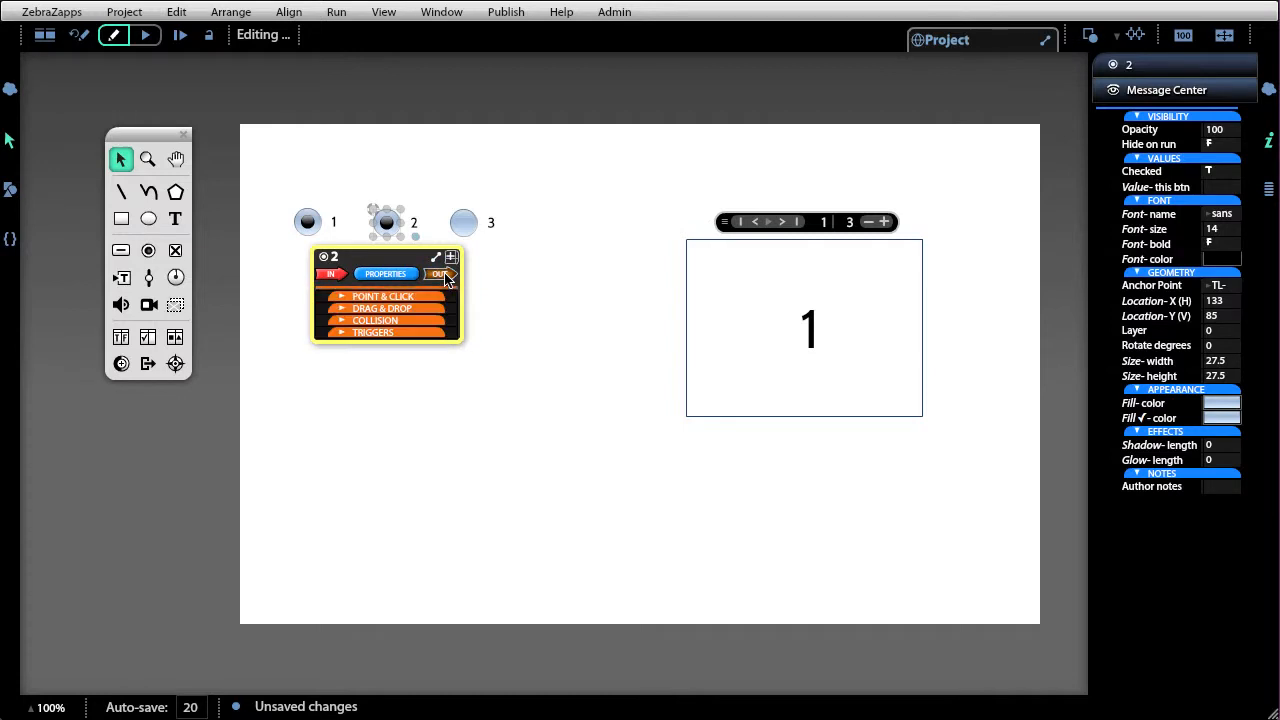
click(381, 298)
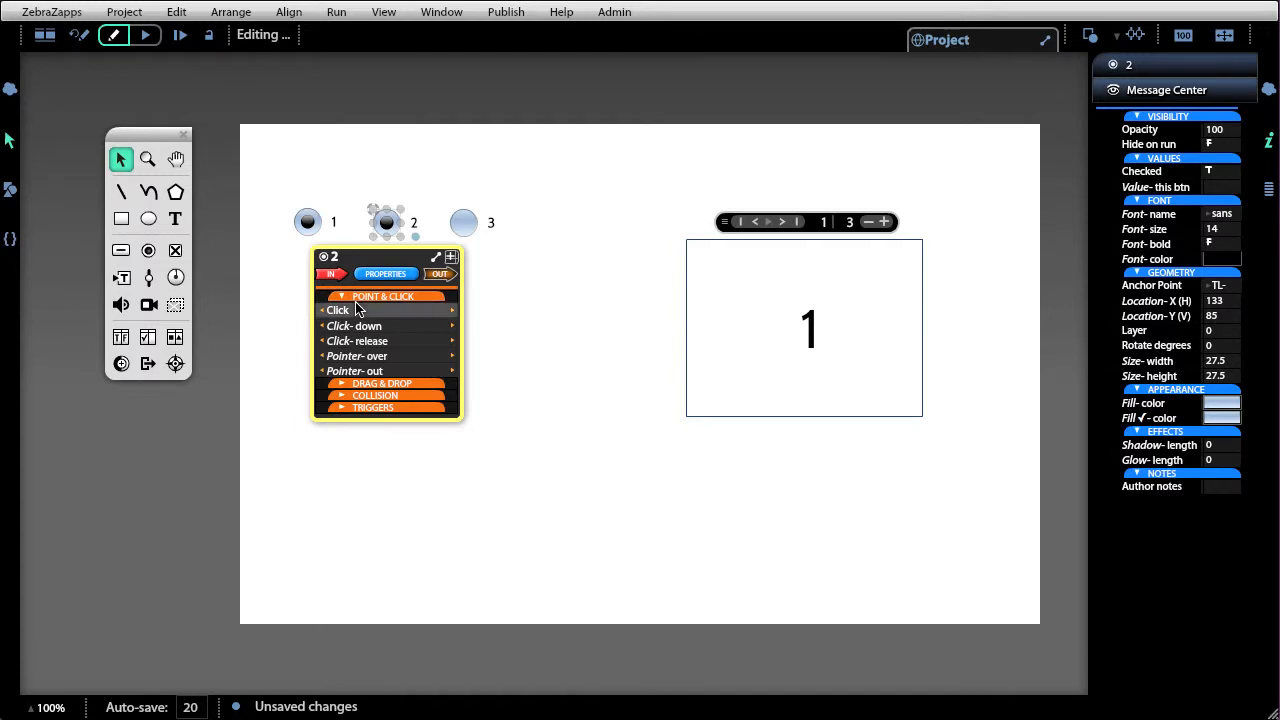
click(386, 224)
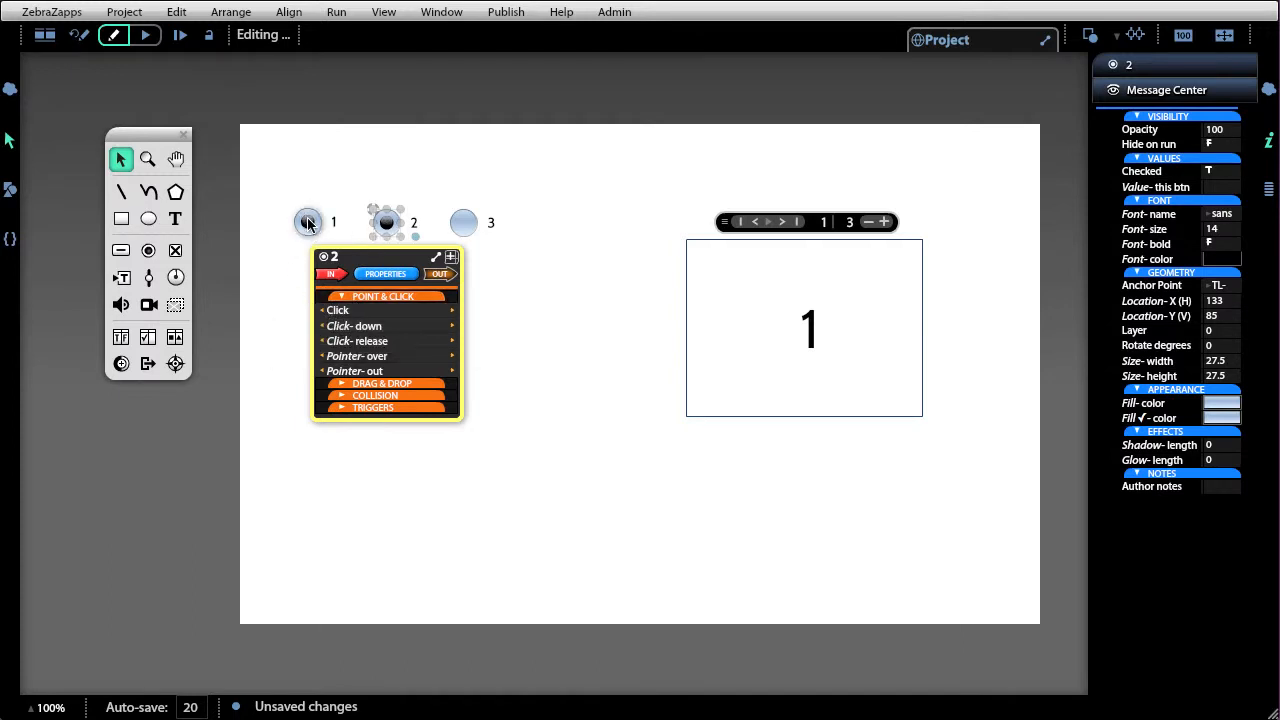
click(309, 223)
click(308, 221)
click(499, 297)
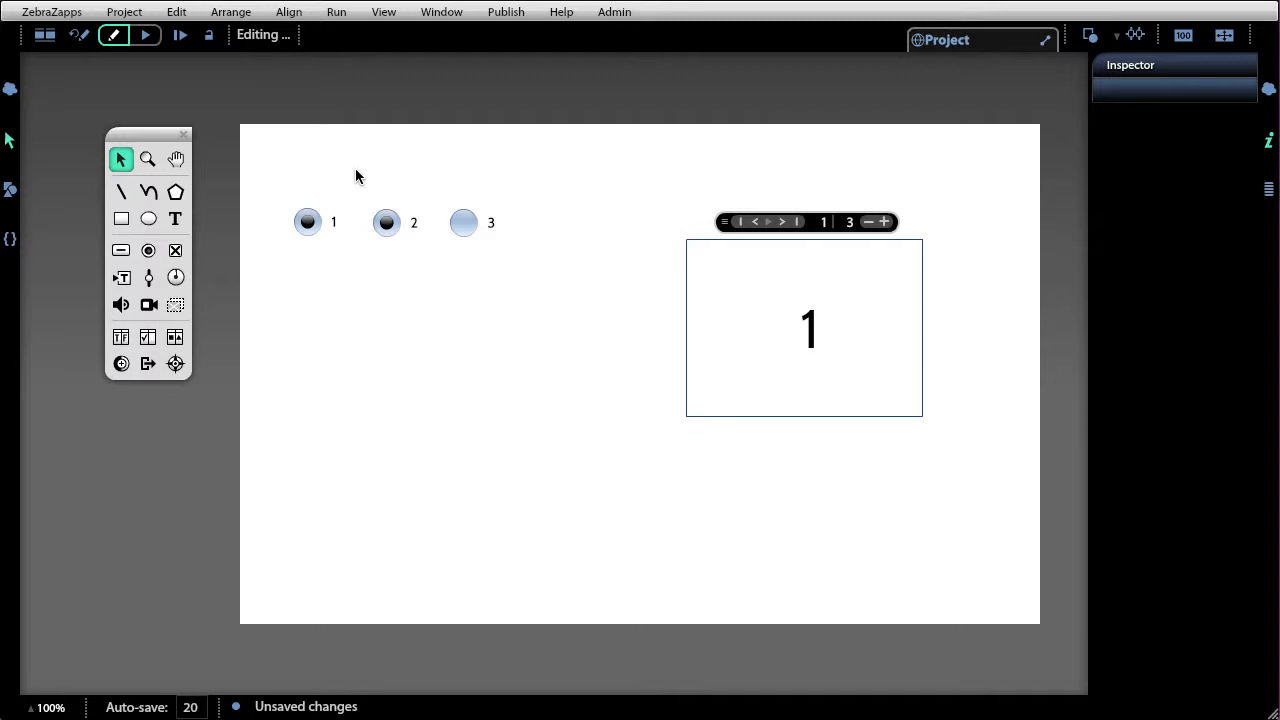
Step: Combine radio buttons 1, 2 and 3 into one button set
click(312, 223)
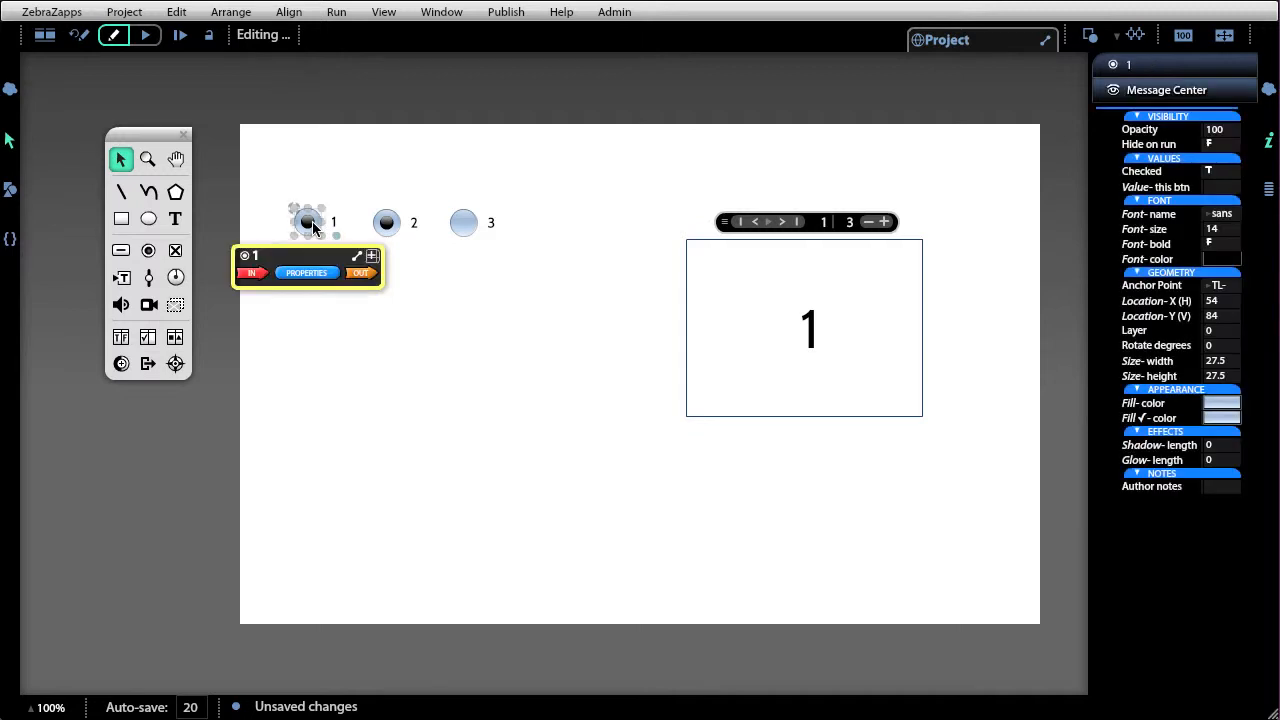
shift+click(378, 225)
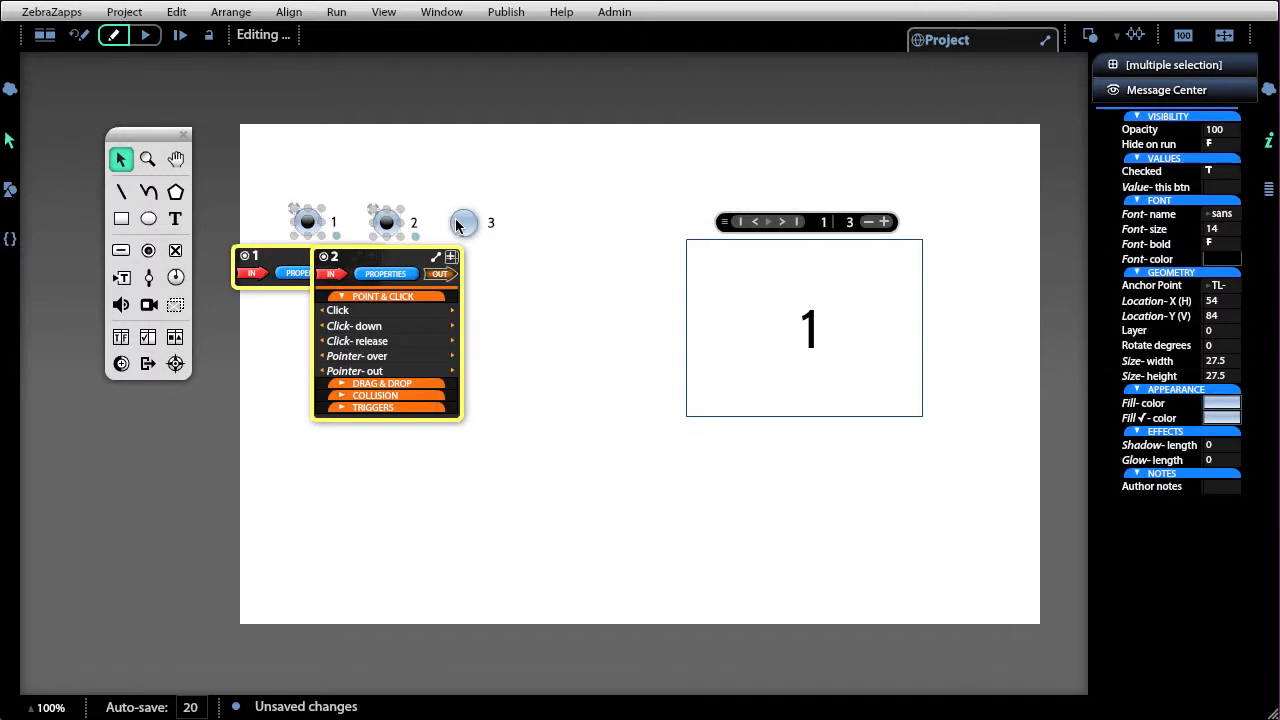
shift+click(460, 225)
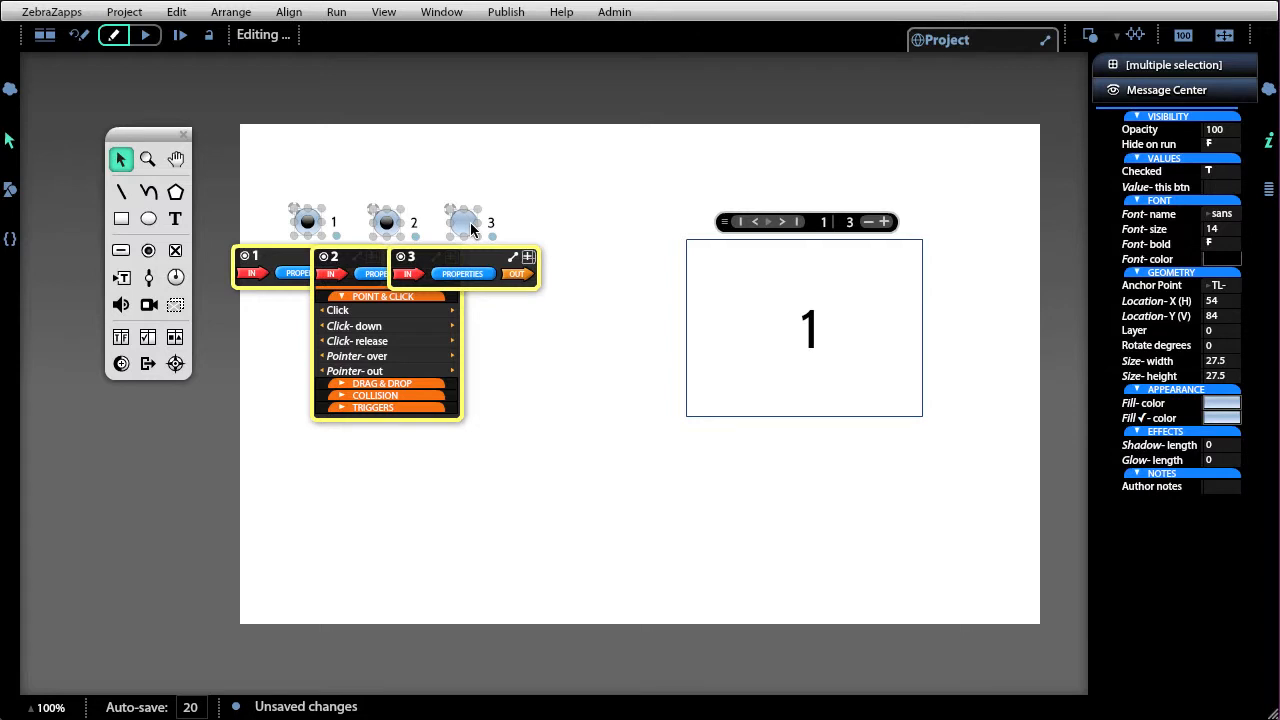
click(233, 12)
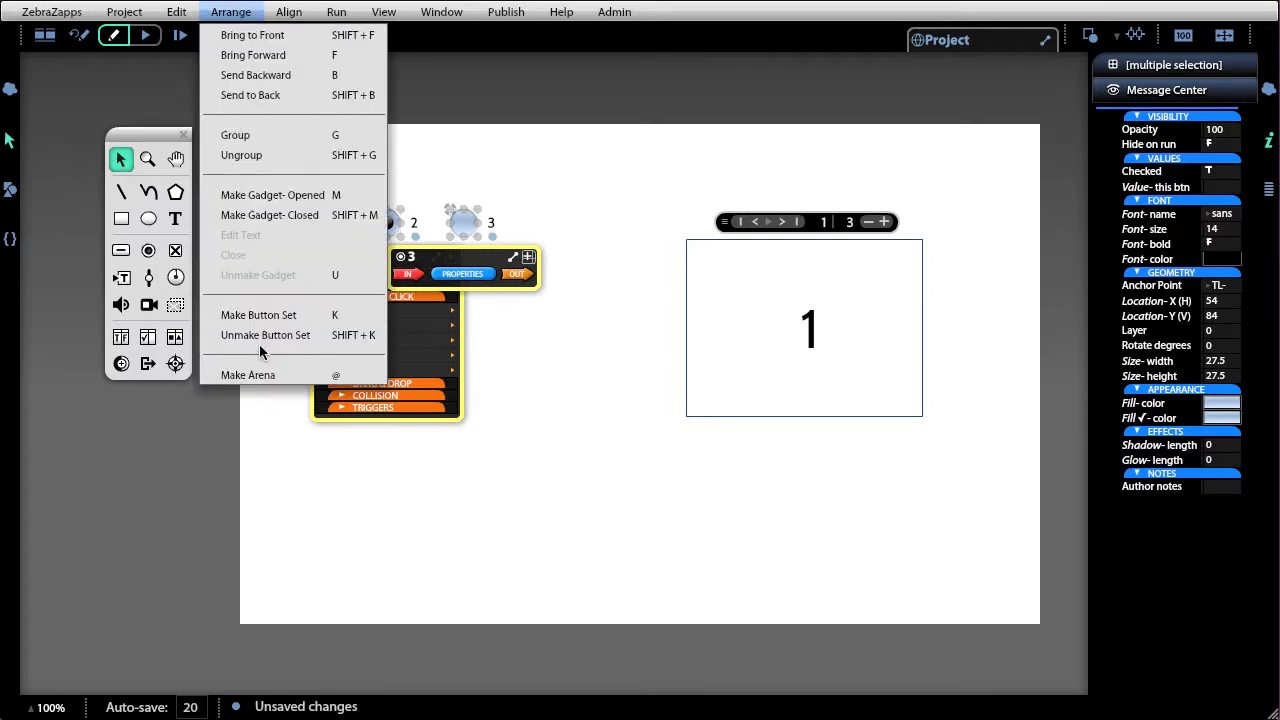
click(259, 315)
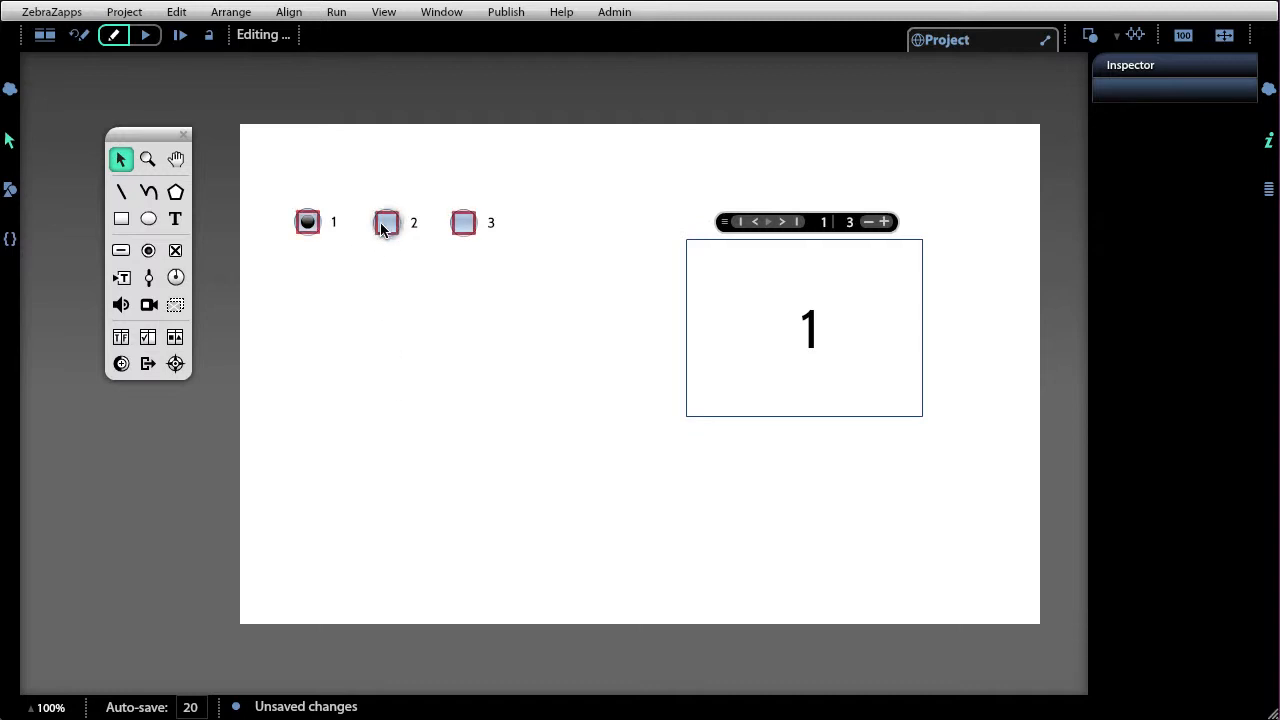
Step: Test the button set by checking radio button 2 and radio button 3 in turn
click(384, 226)
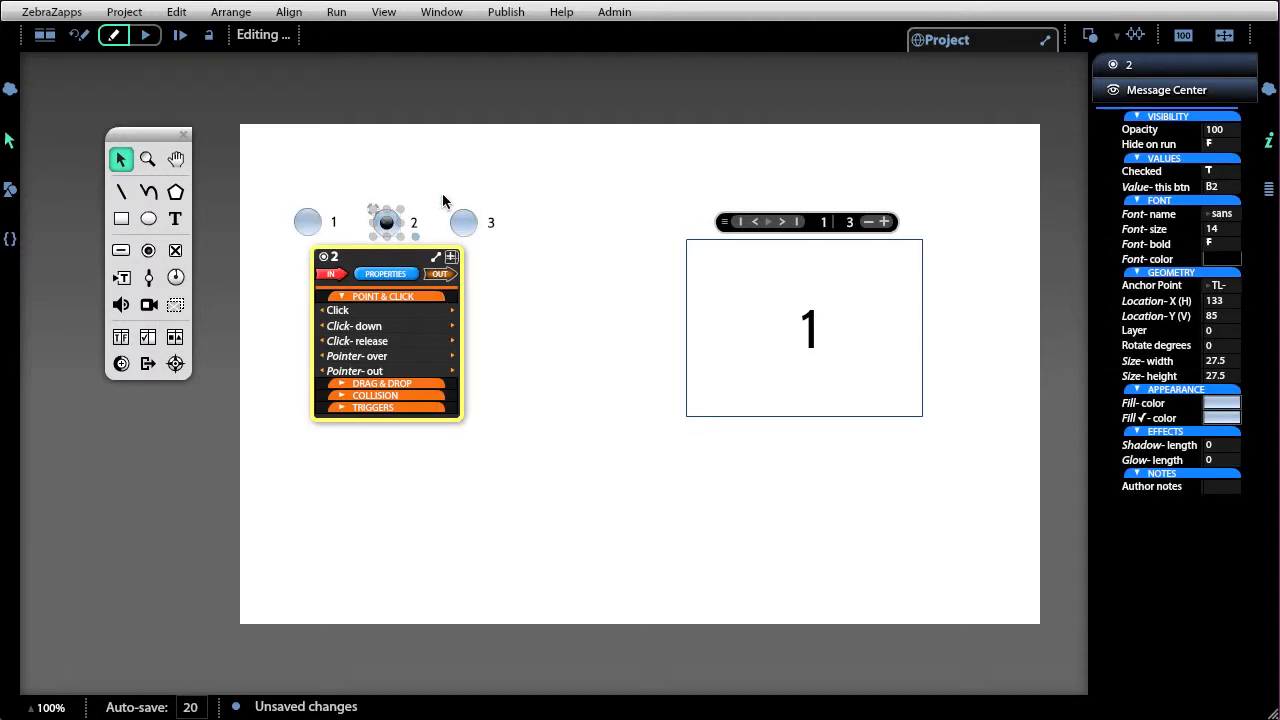
click(465, 224)
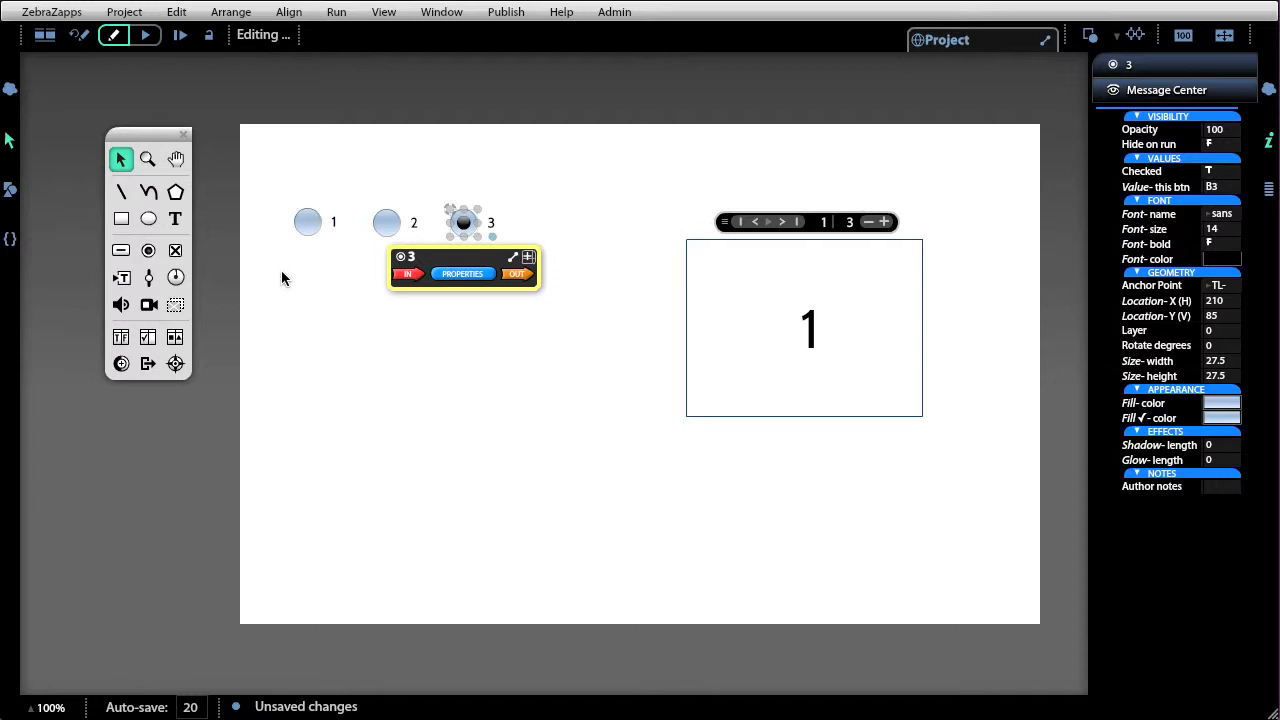
Step: Set the "Value- this btn" property of radio button 1 to 1
click(307, 223)
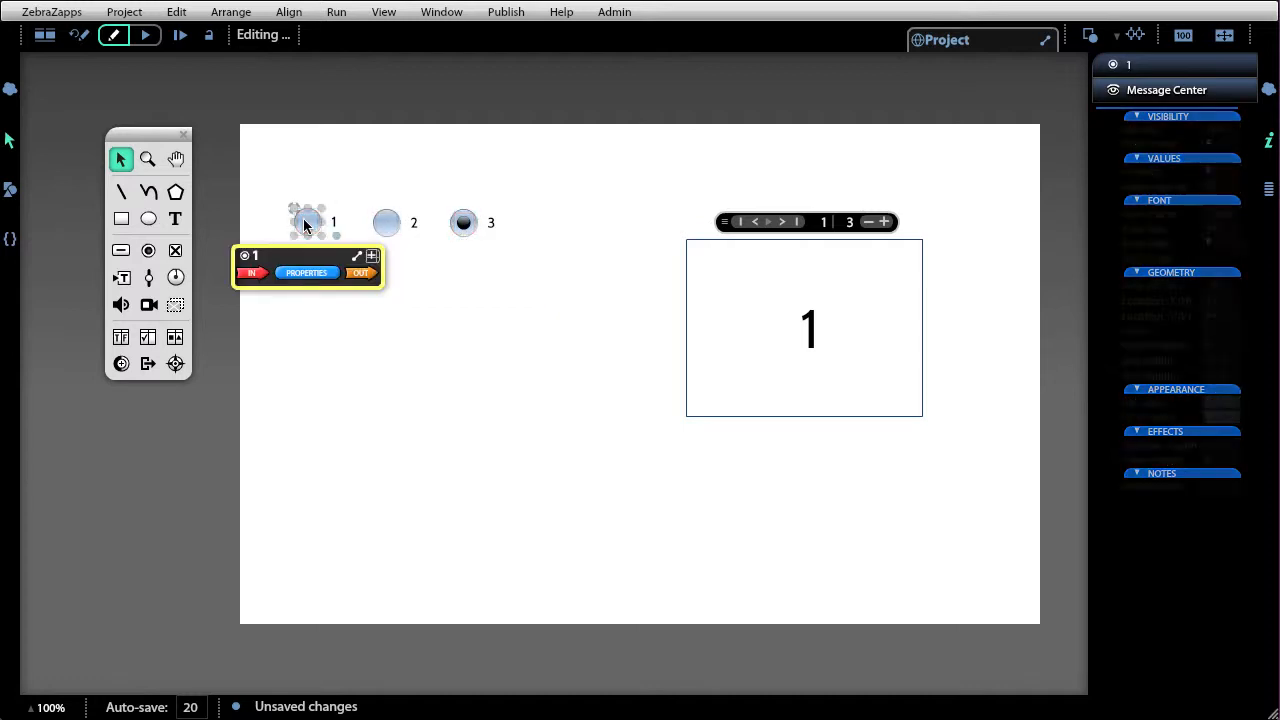
click(320, 276)
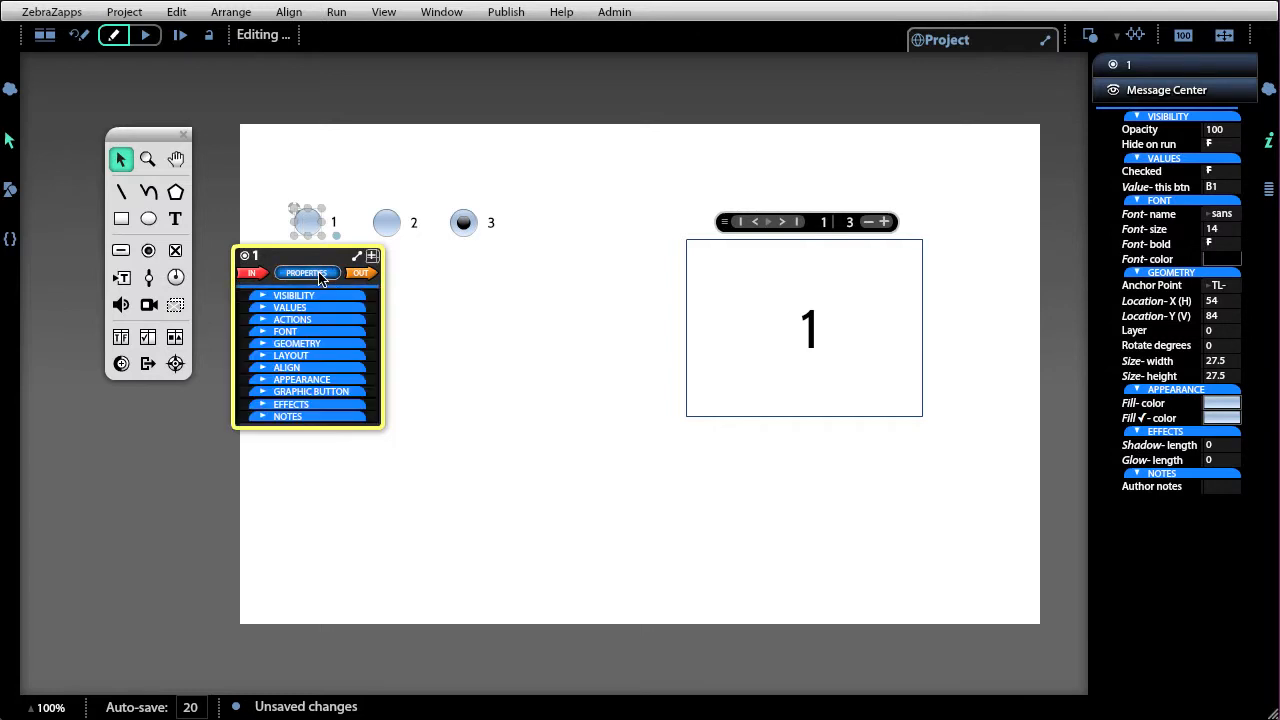
click(318, 310)
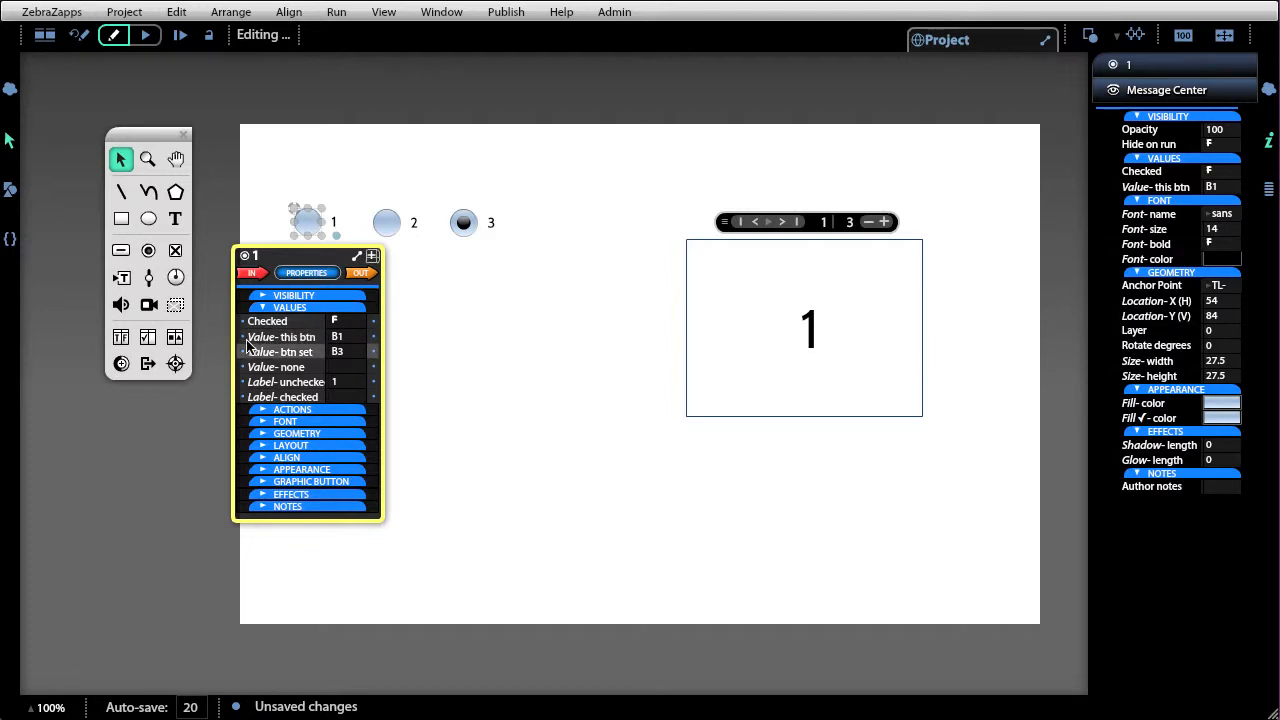
mouse_move(252, 362)
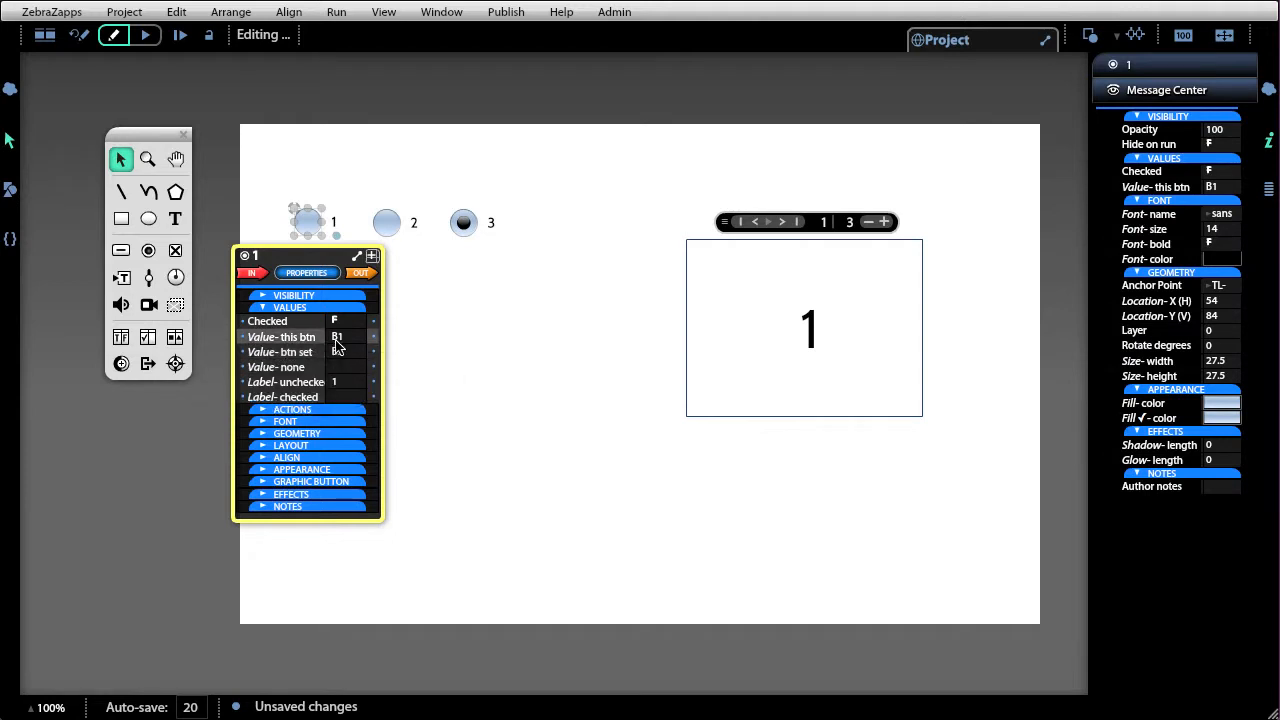
mouse_move(336, 347)
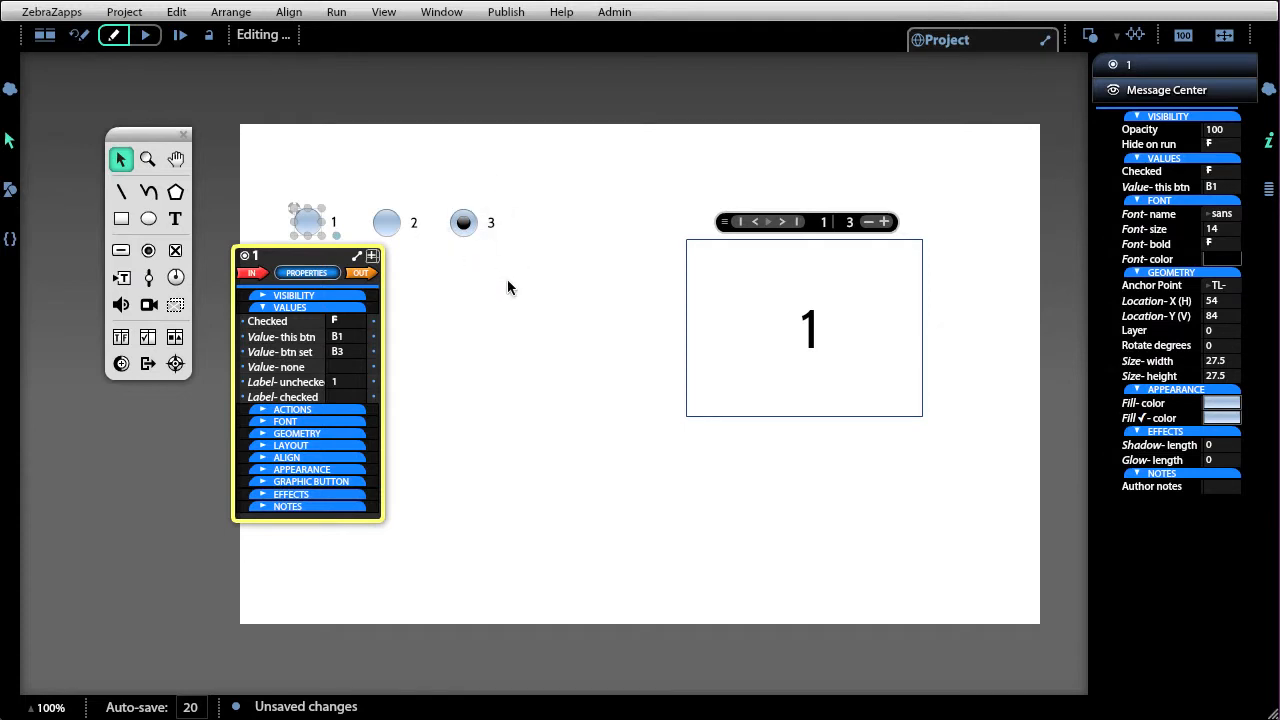
click(338, 337)
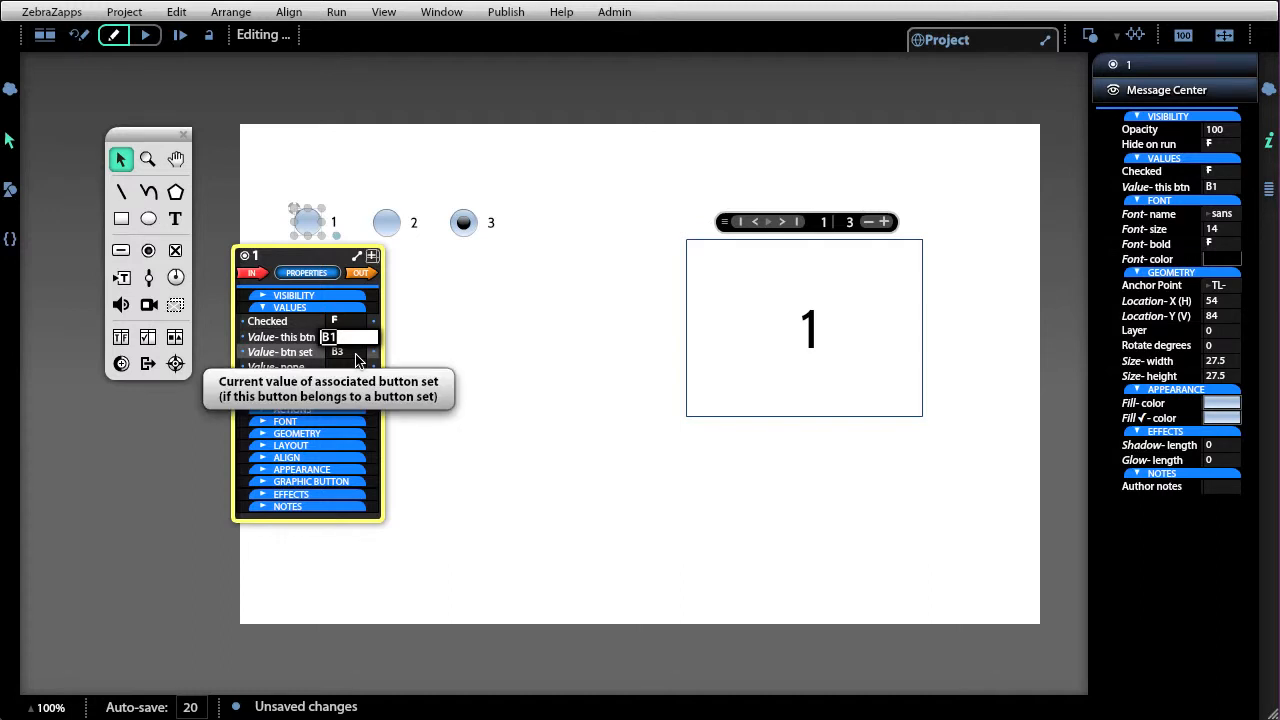
text(1)
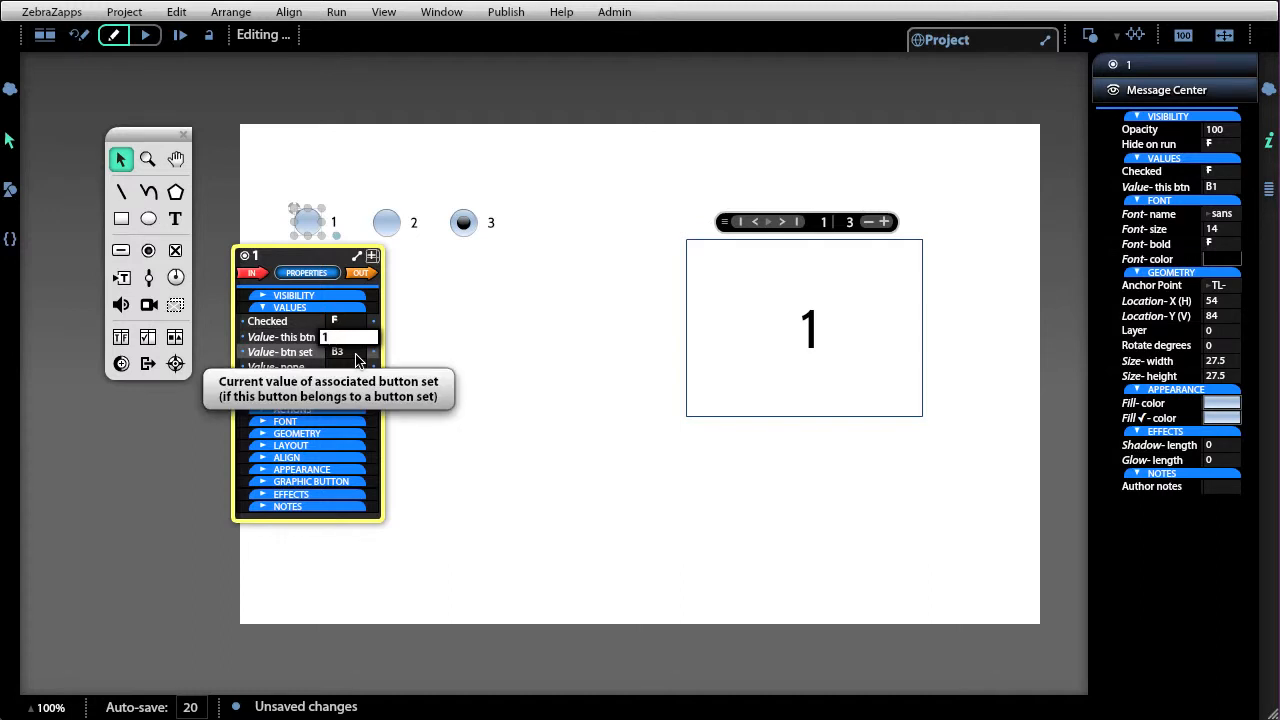
Step: Set the "Value- this btn" property of radio button 2 to 2
click(397, 224)
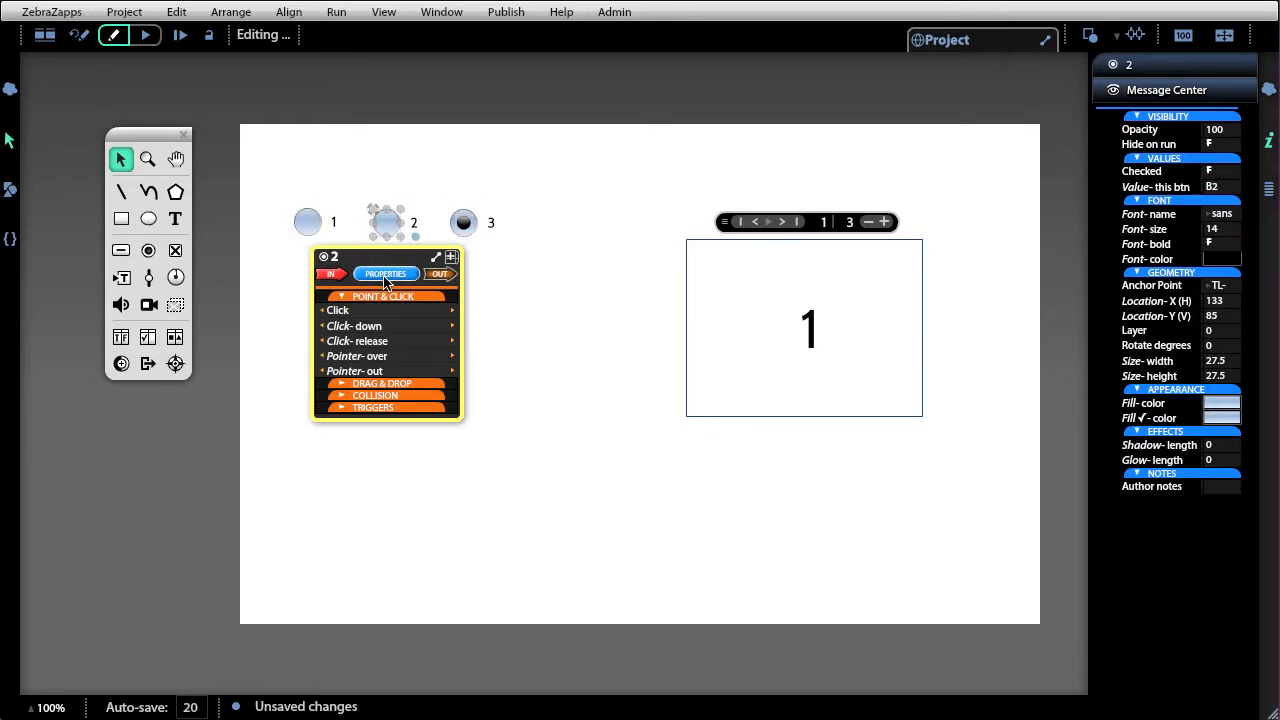
click(385, 274)
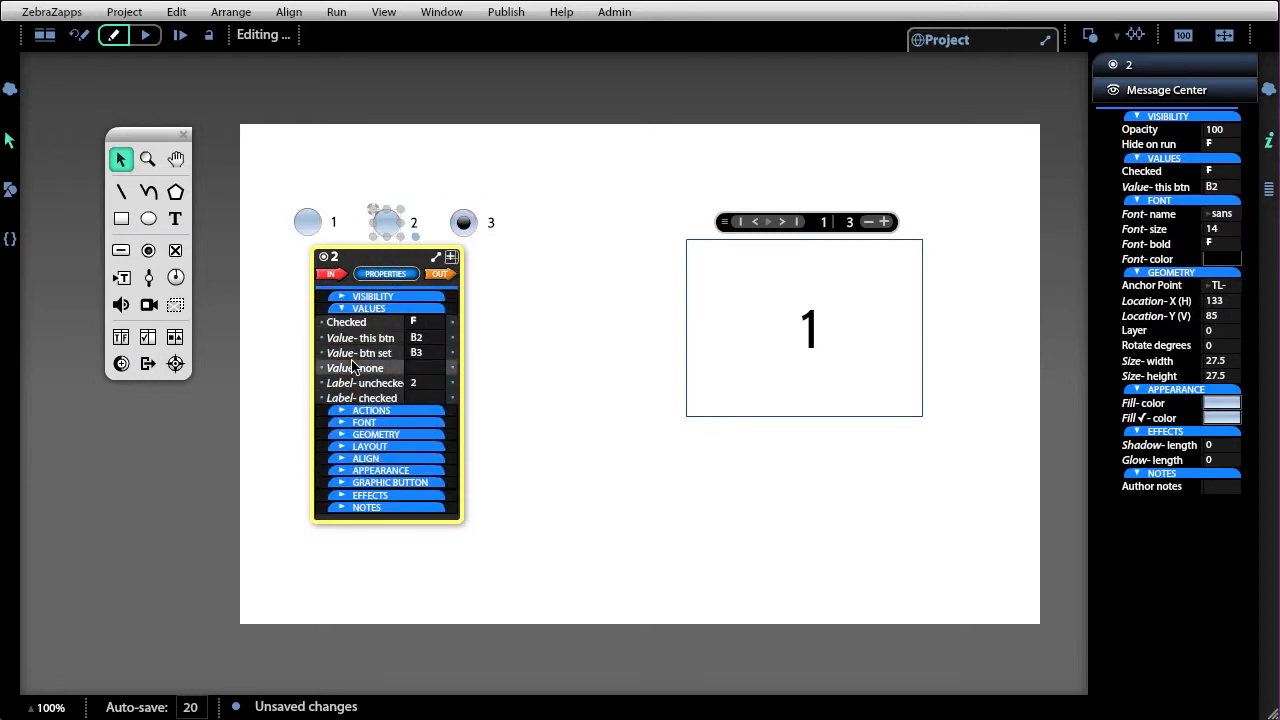
click(421, 340)
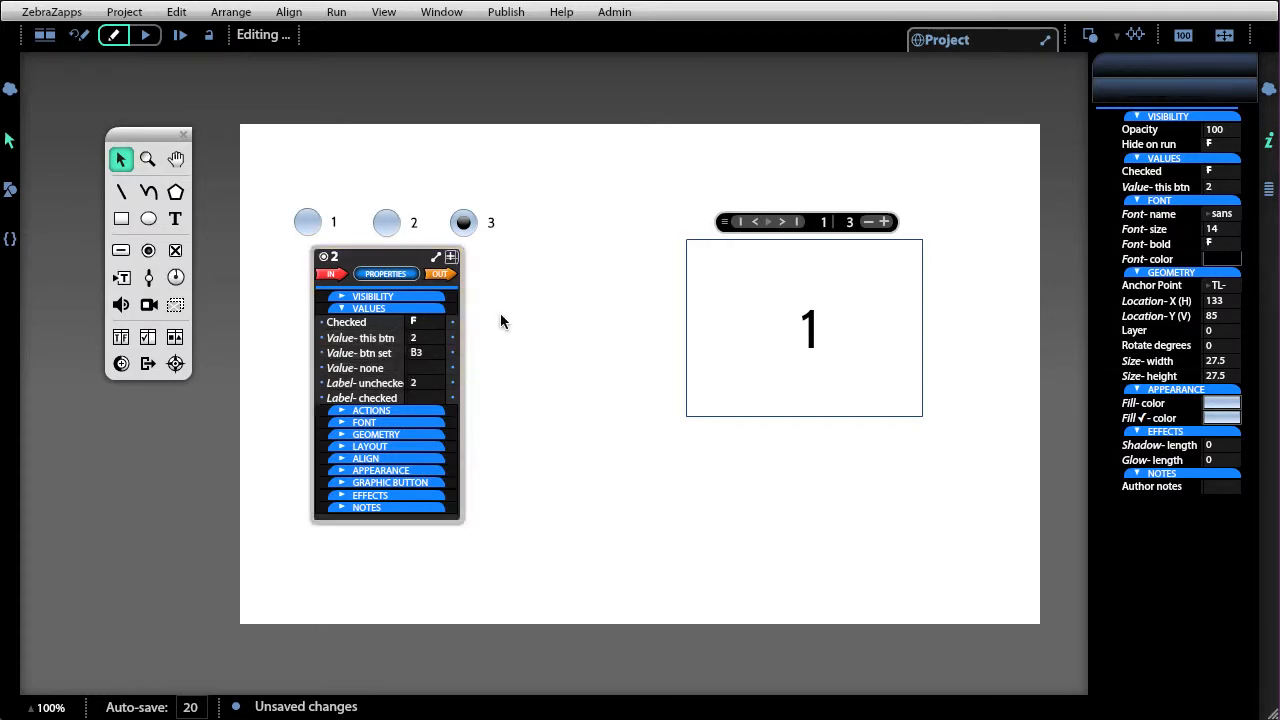
click(500, 315)
Step: Change the "Value- this btn" property of radio button 3
click(463, 222)
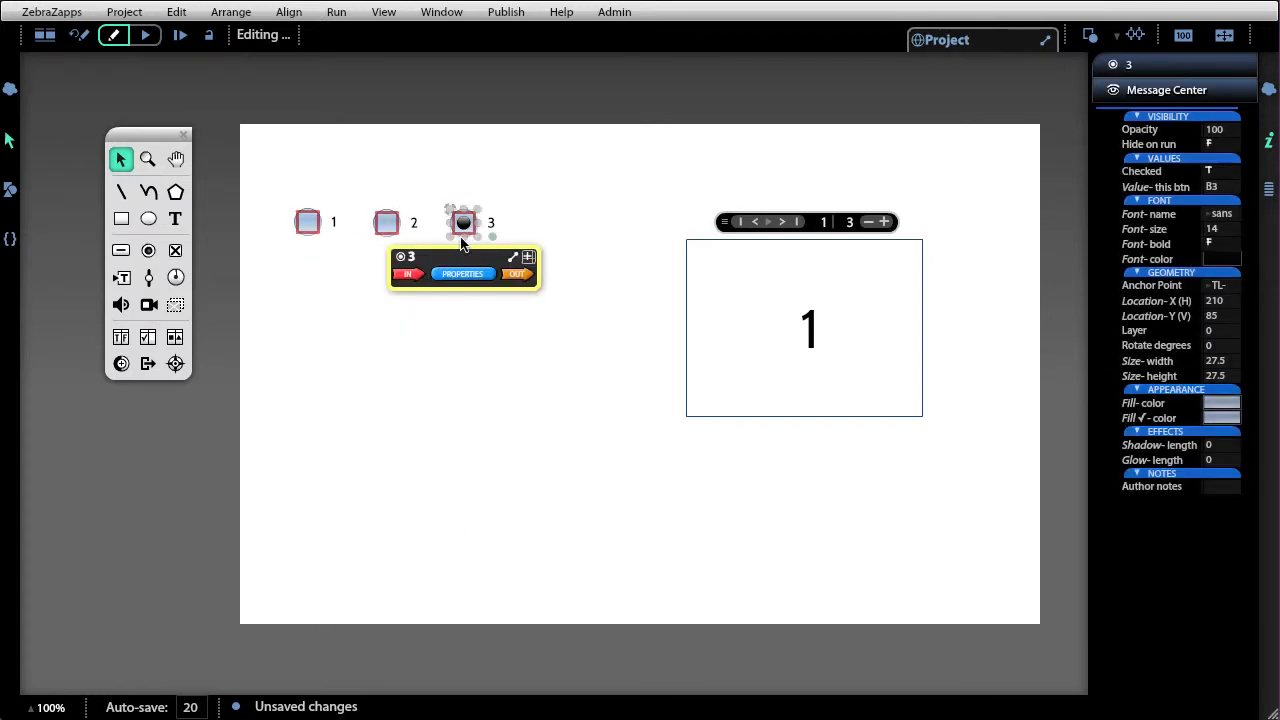
click(460, 274)
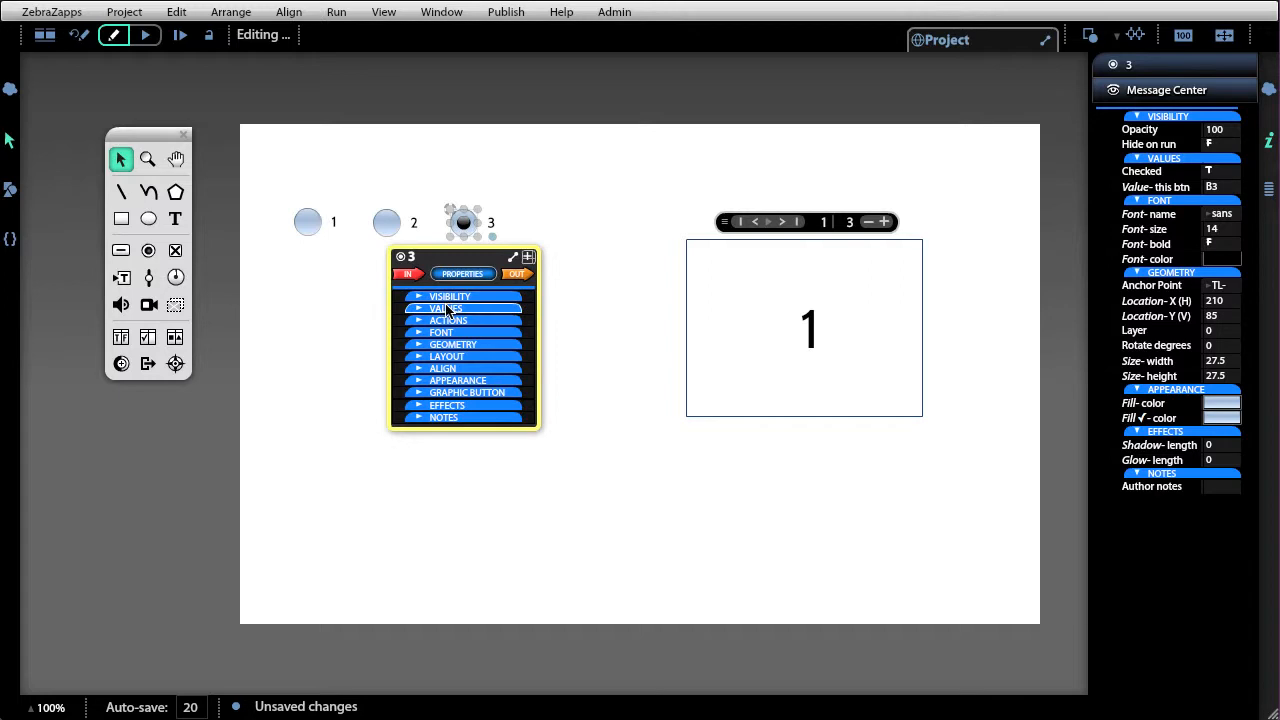
click(440, 308)
click(497, 340)
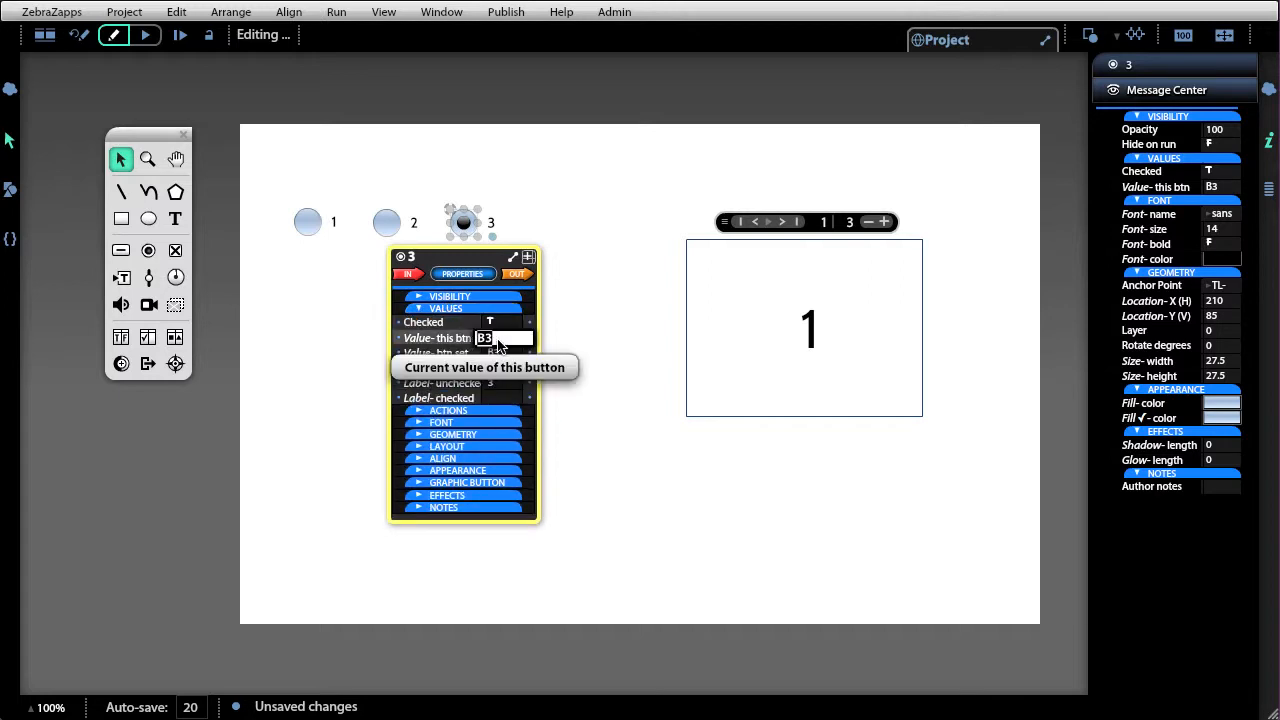
click(560, 333)
Step: Check radio button 1 and examine its "Value- btn set" property
click(307, 222)
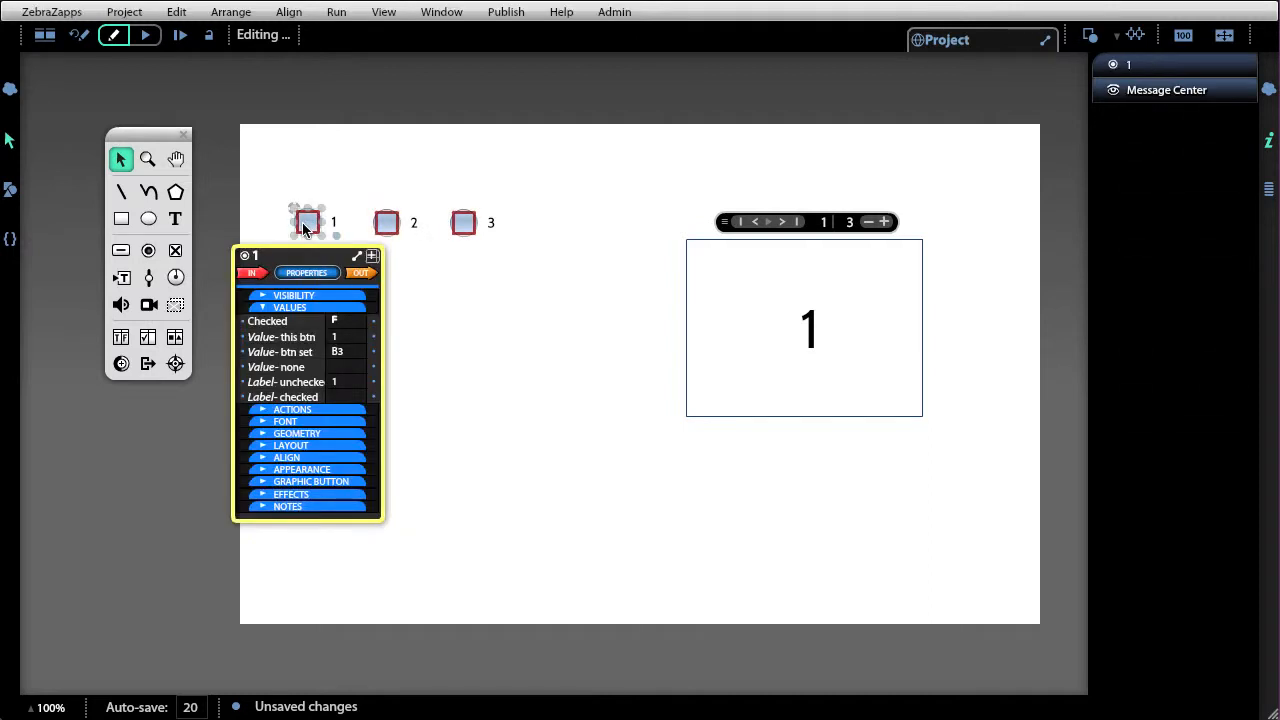
click(310, 228)
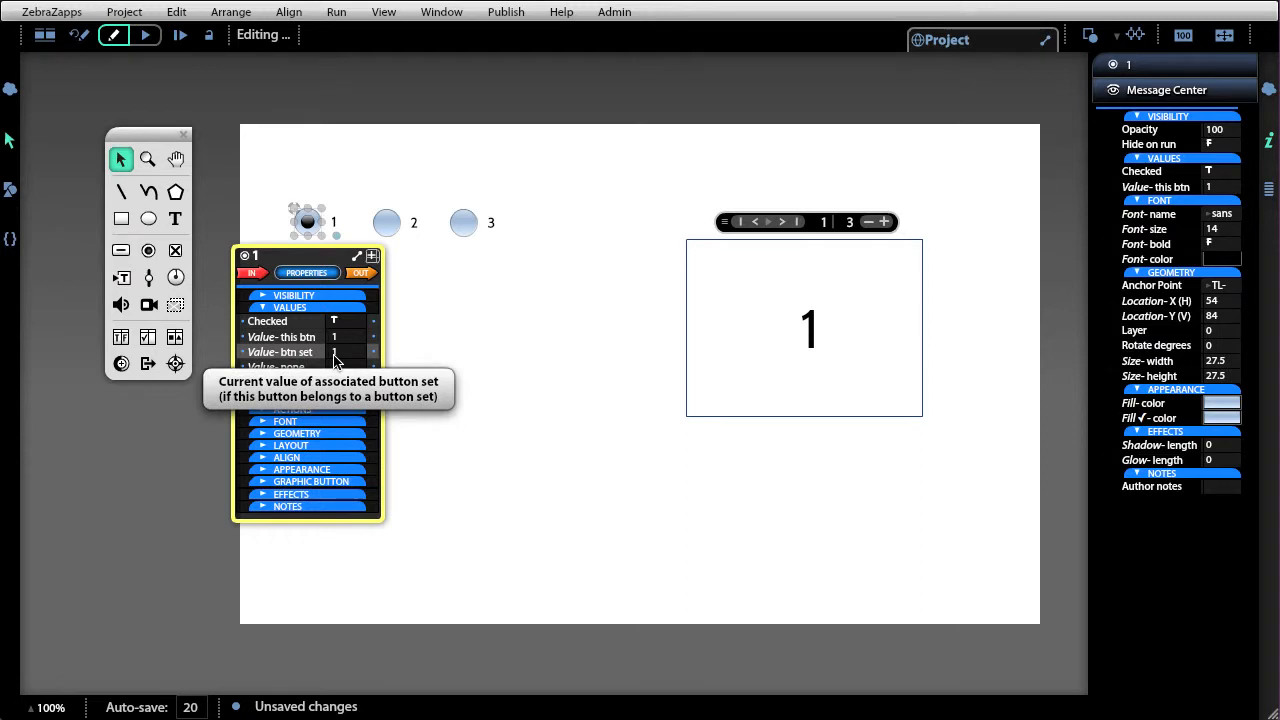
Step: Check radio button 3 and then radio button 1, examining the "Value- btn set" property for each selection
click(463, 224)
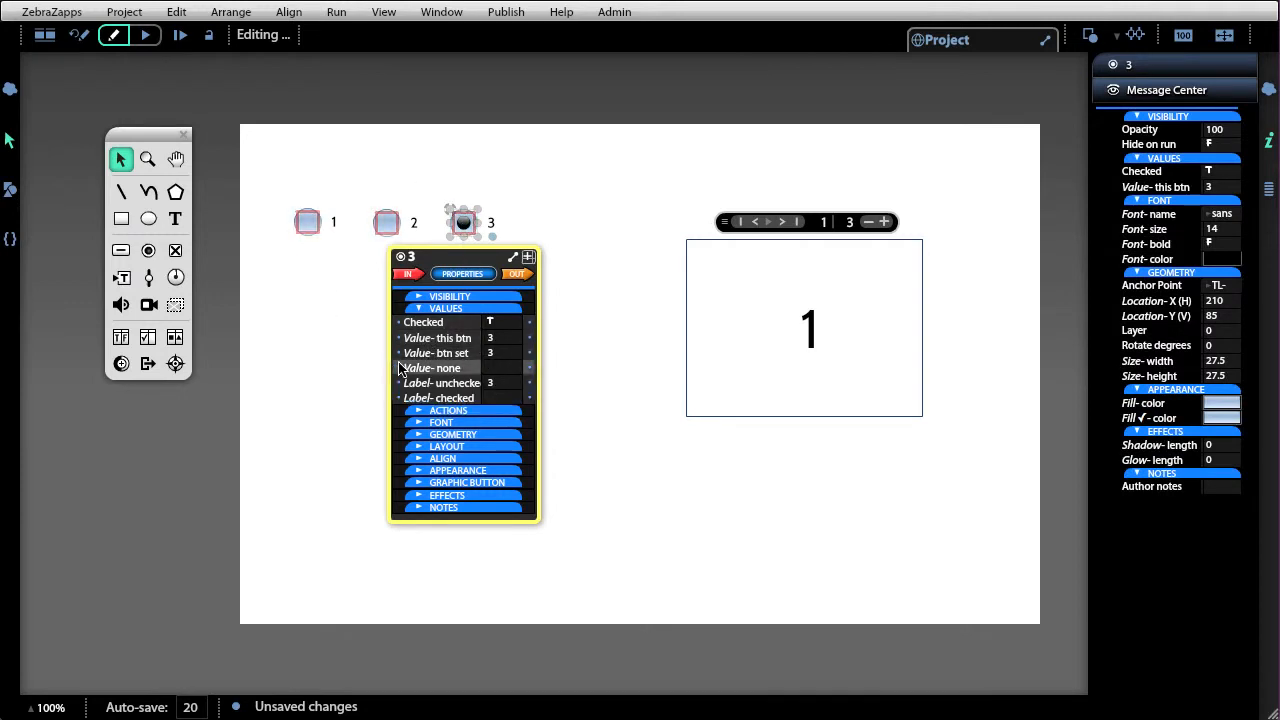
click(307, 226)
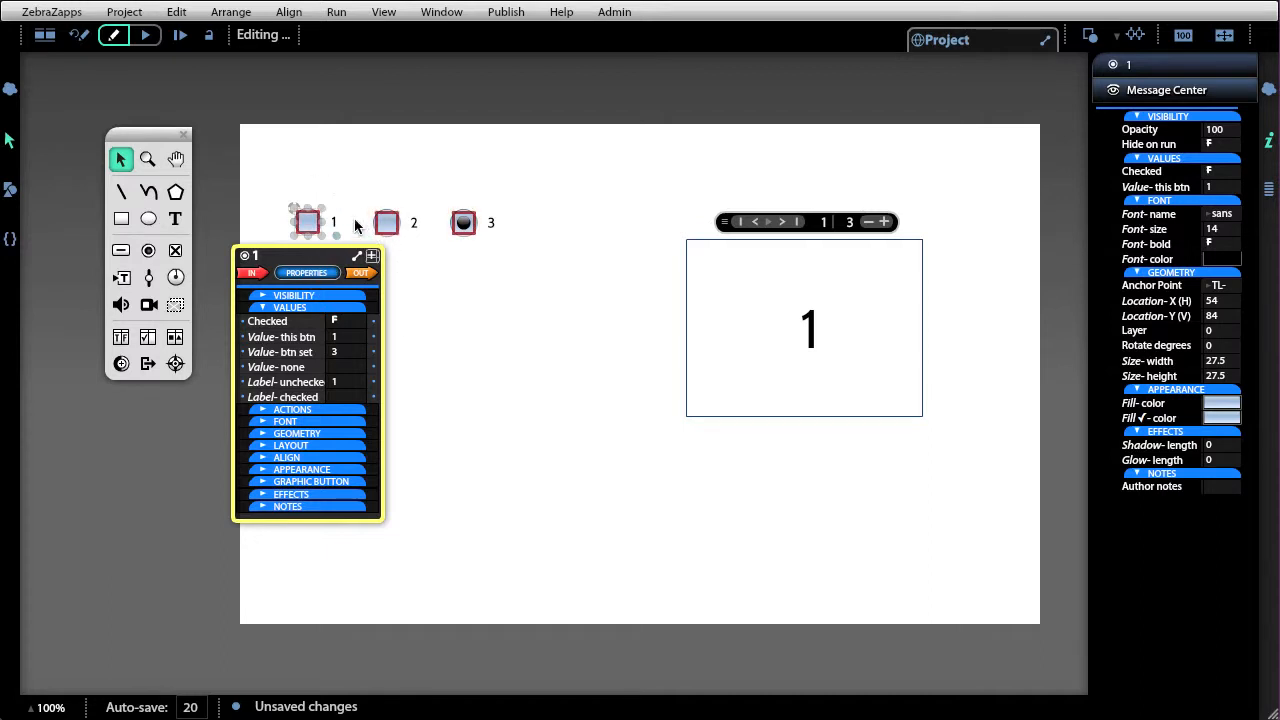
click(305, 222)
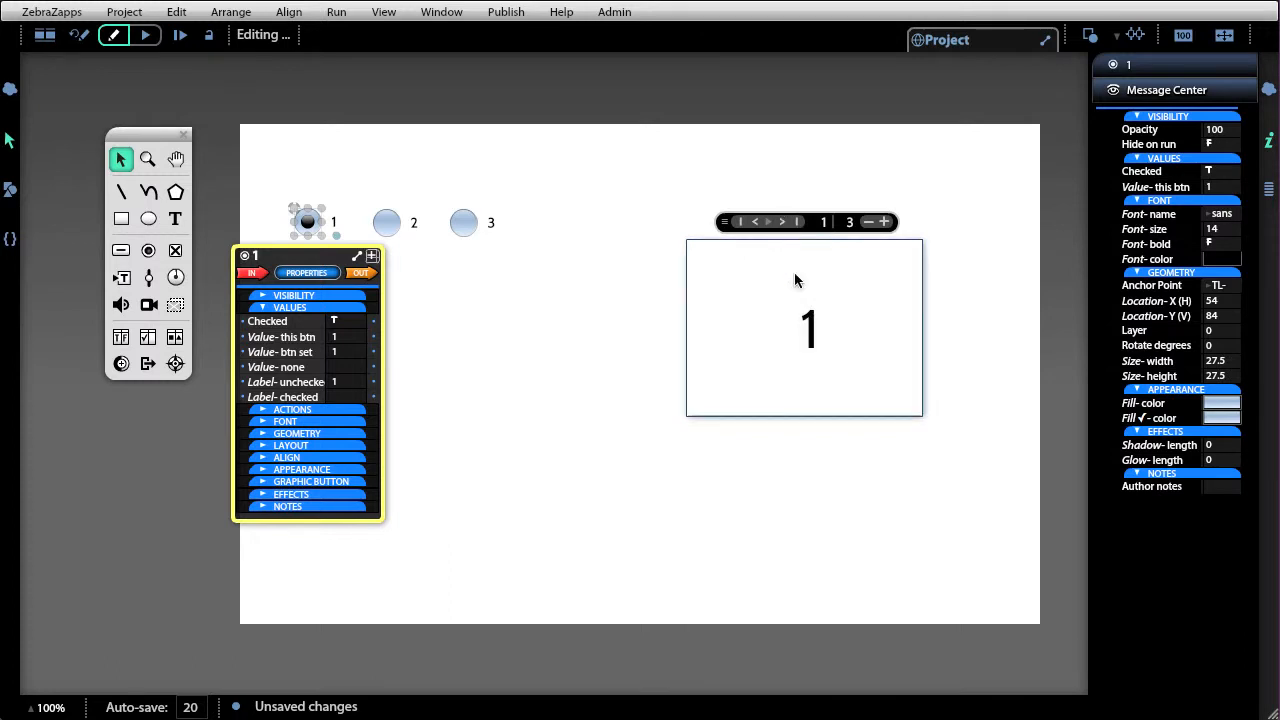
Step: Page through the arena's three pages and back, and connect radio button 1's "Value- btn set" property to the arena's "Page- current #"
click(782, 222)
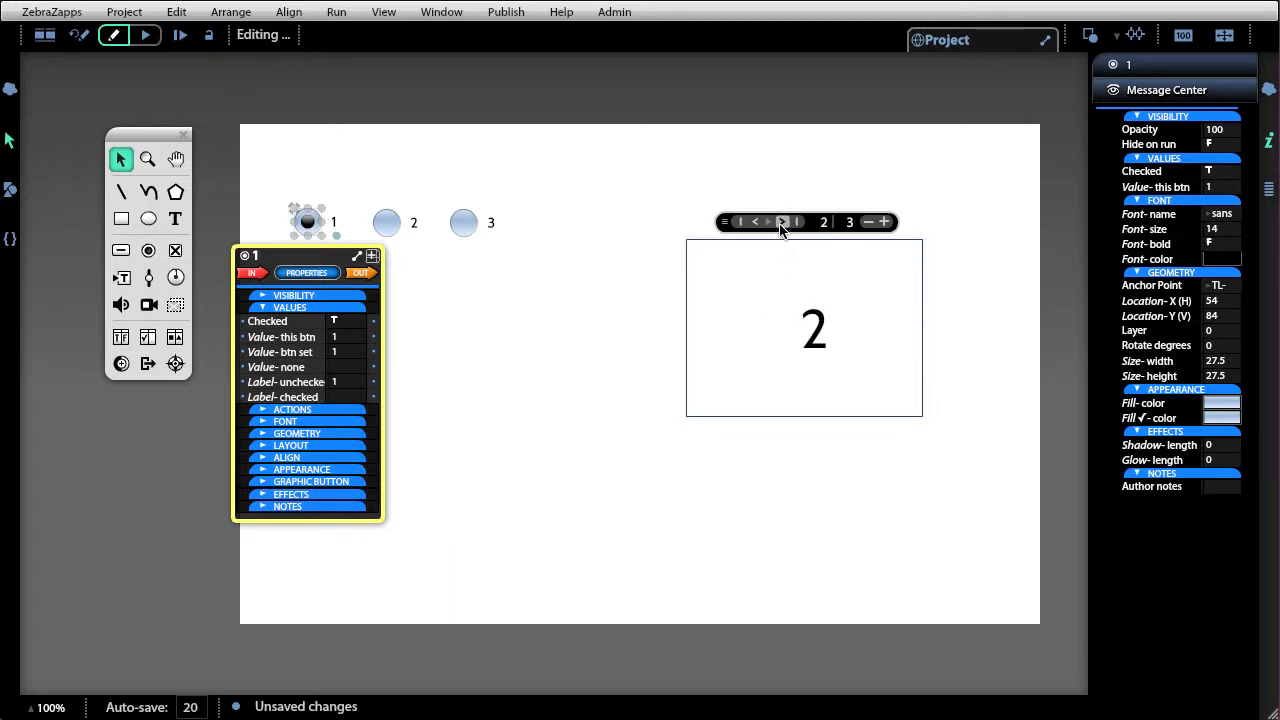
click(782, 222)
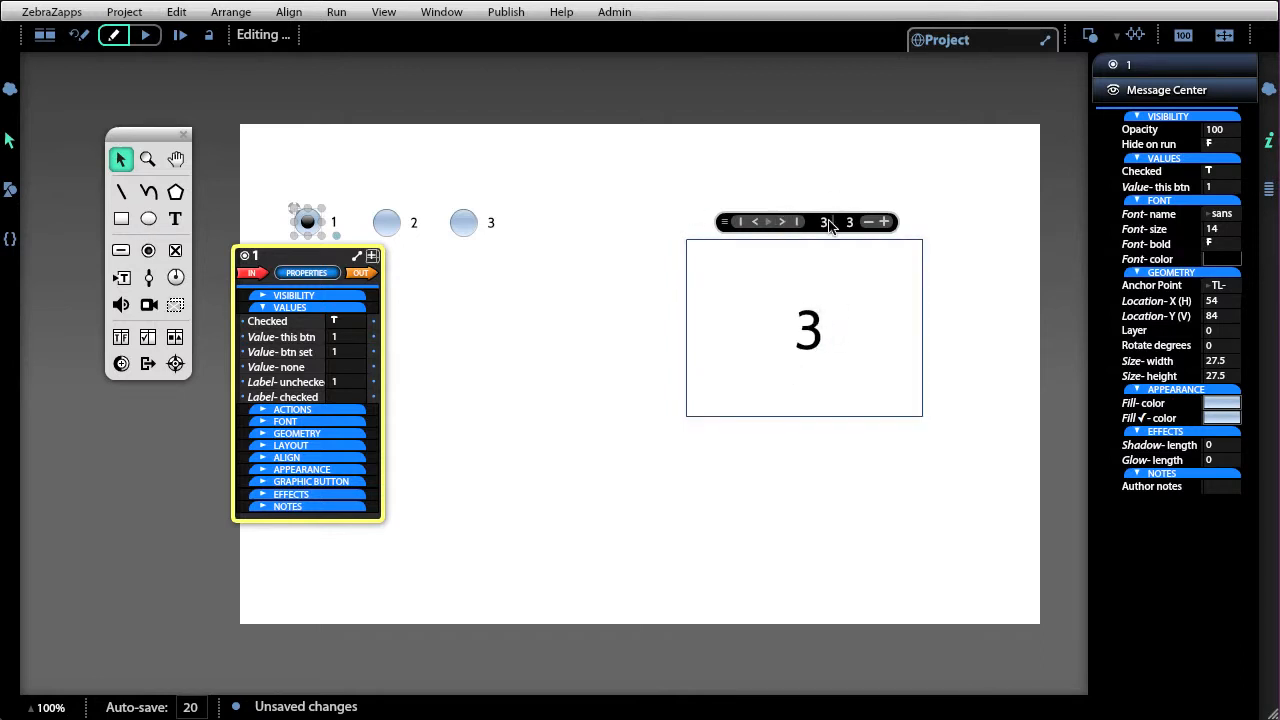
click(754, 222)
click(754, 222)
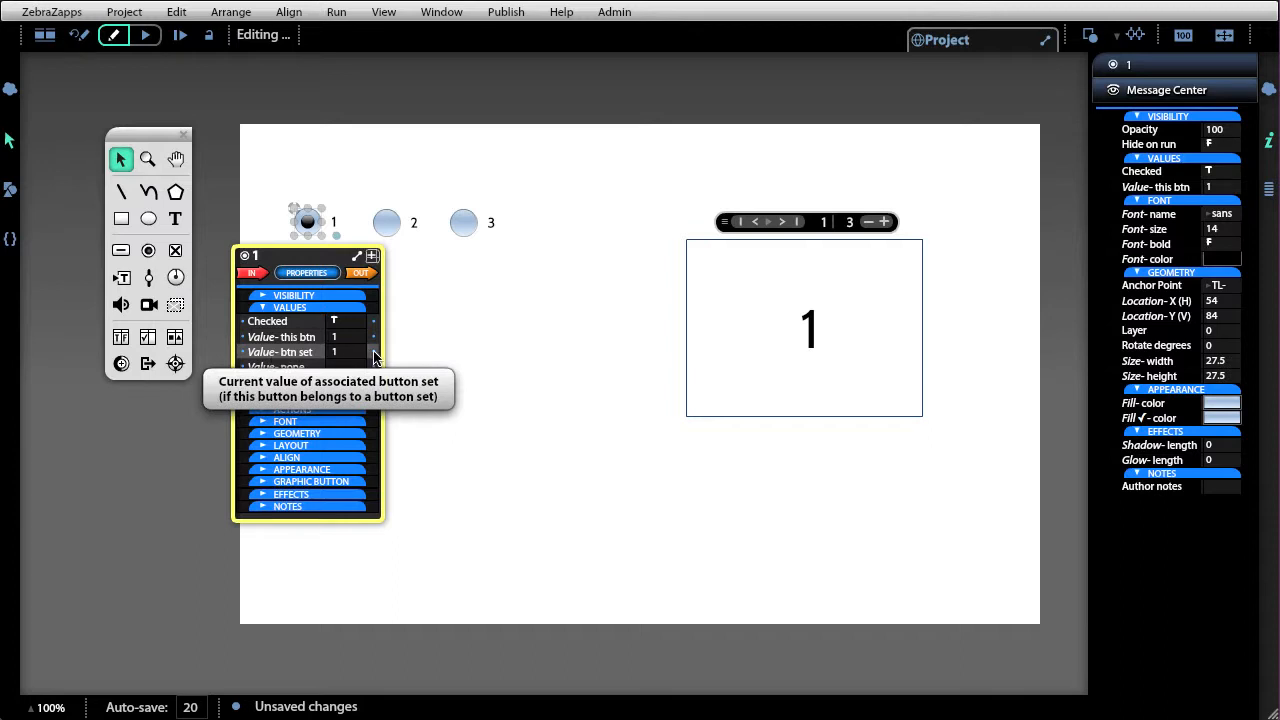
drag(375, 354, 750, 519)
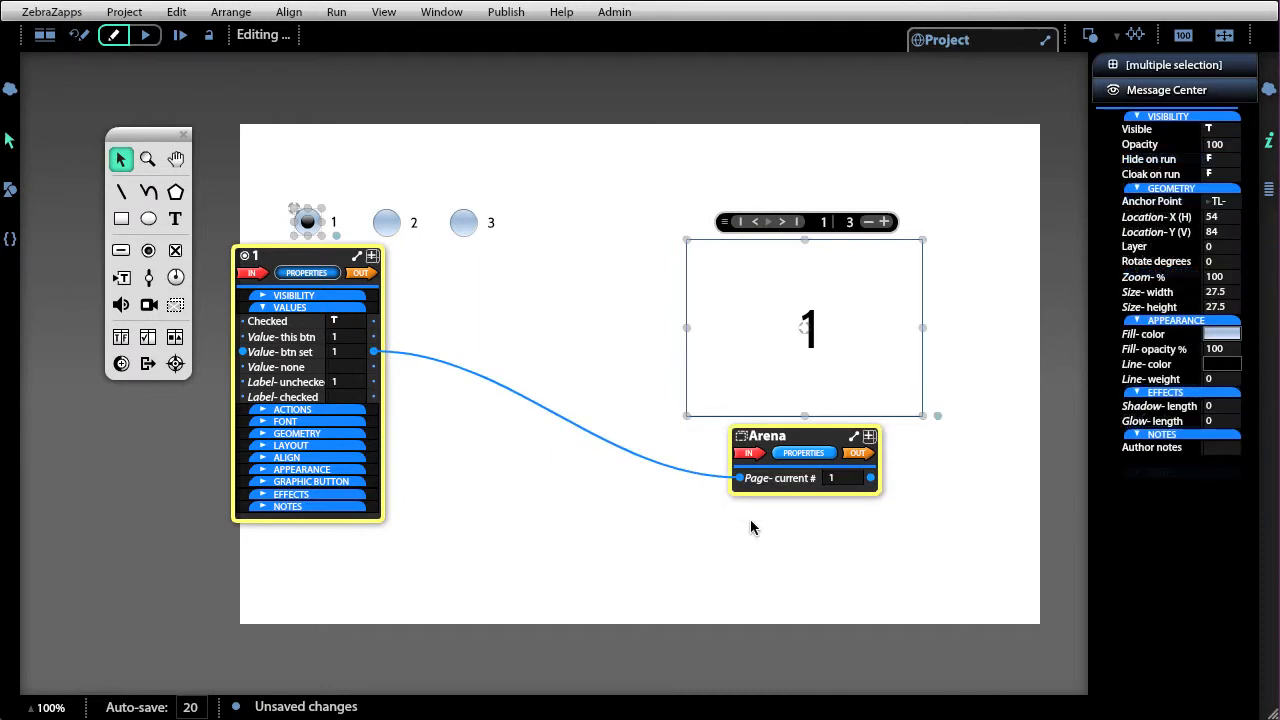
Step: Run the project, test the arena's page switching by selecting radio buttons 1, 2 and 3, and return to editing
click(147, 37)
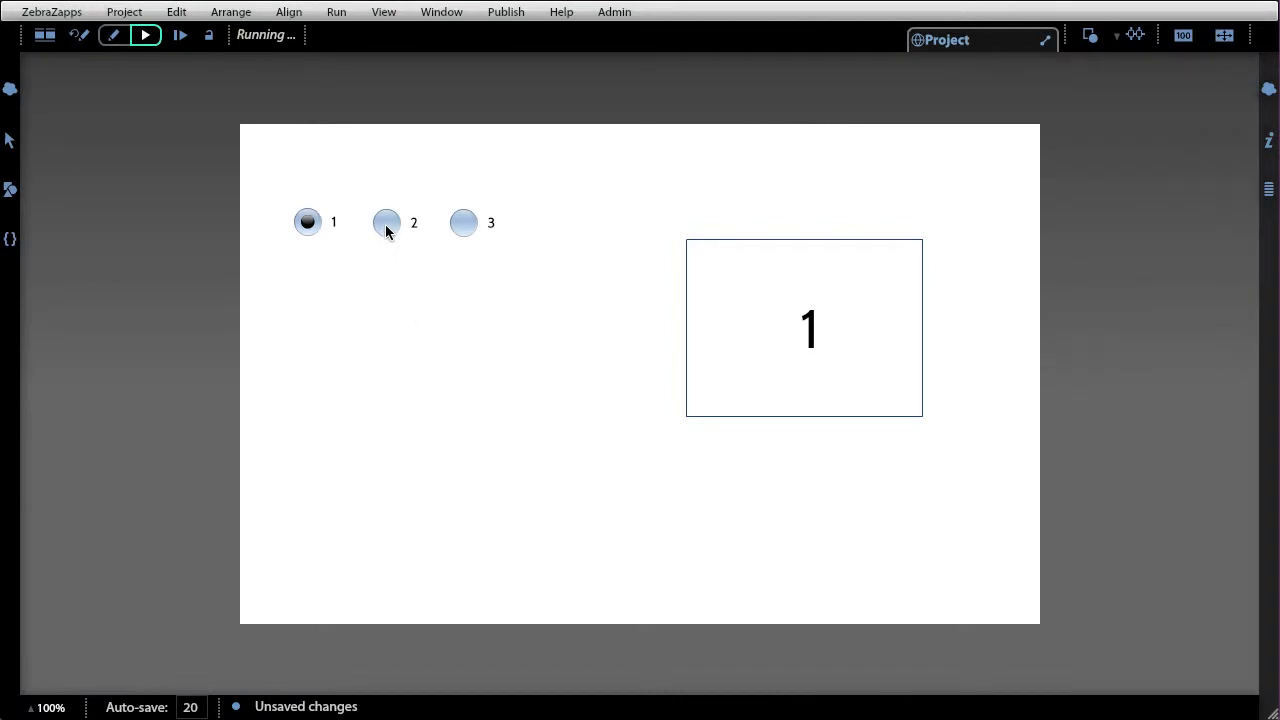
click(386, 224)
click(457, 228)
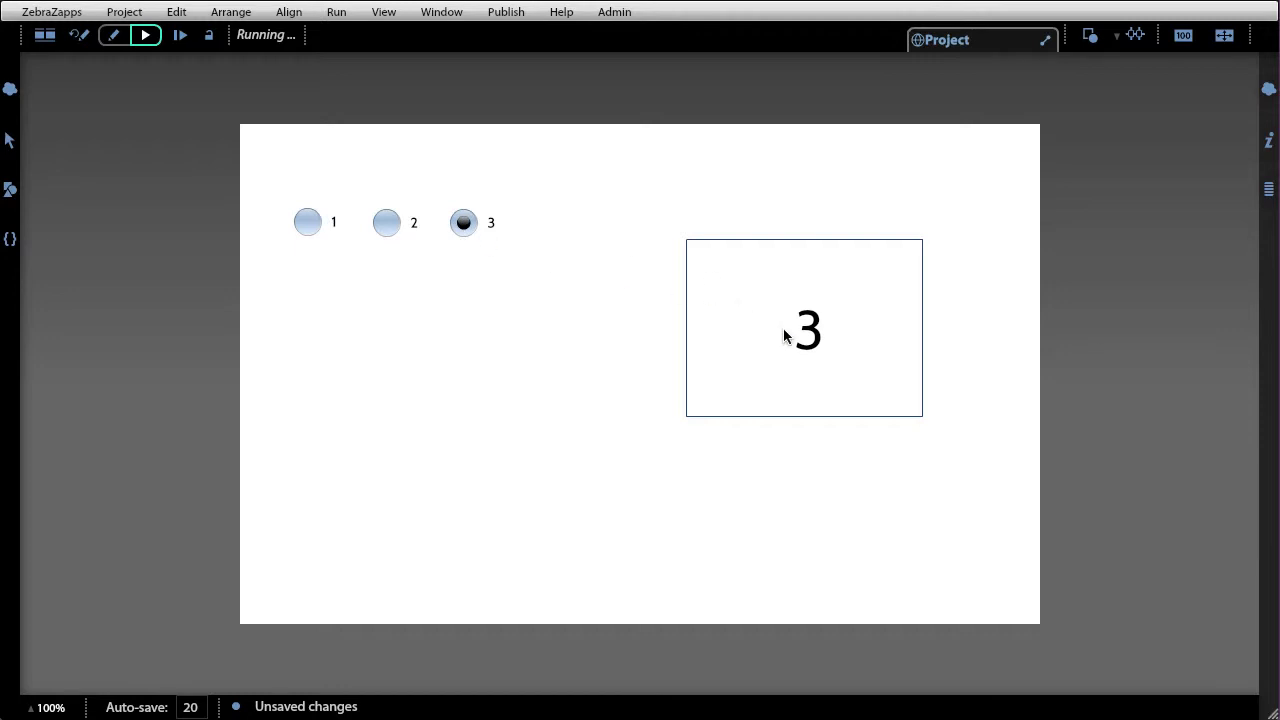
click(310, 223)
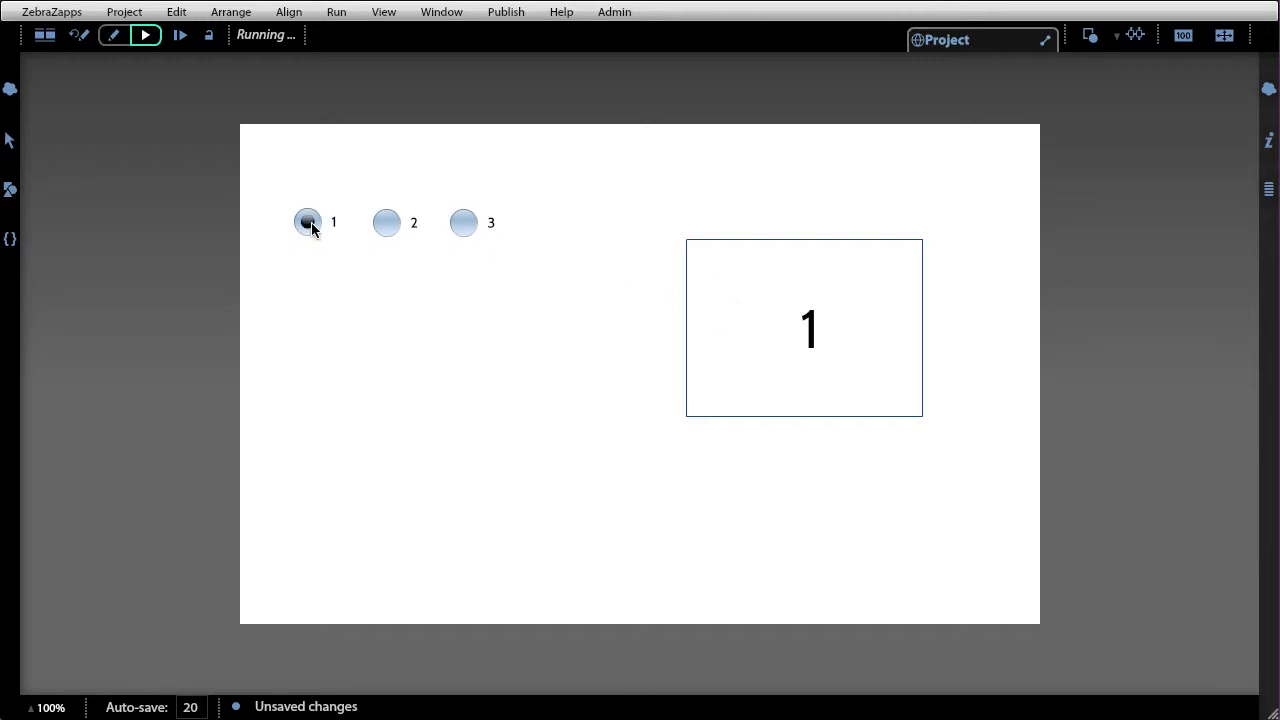
click(466, 227)
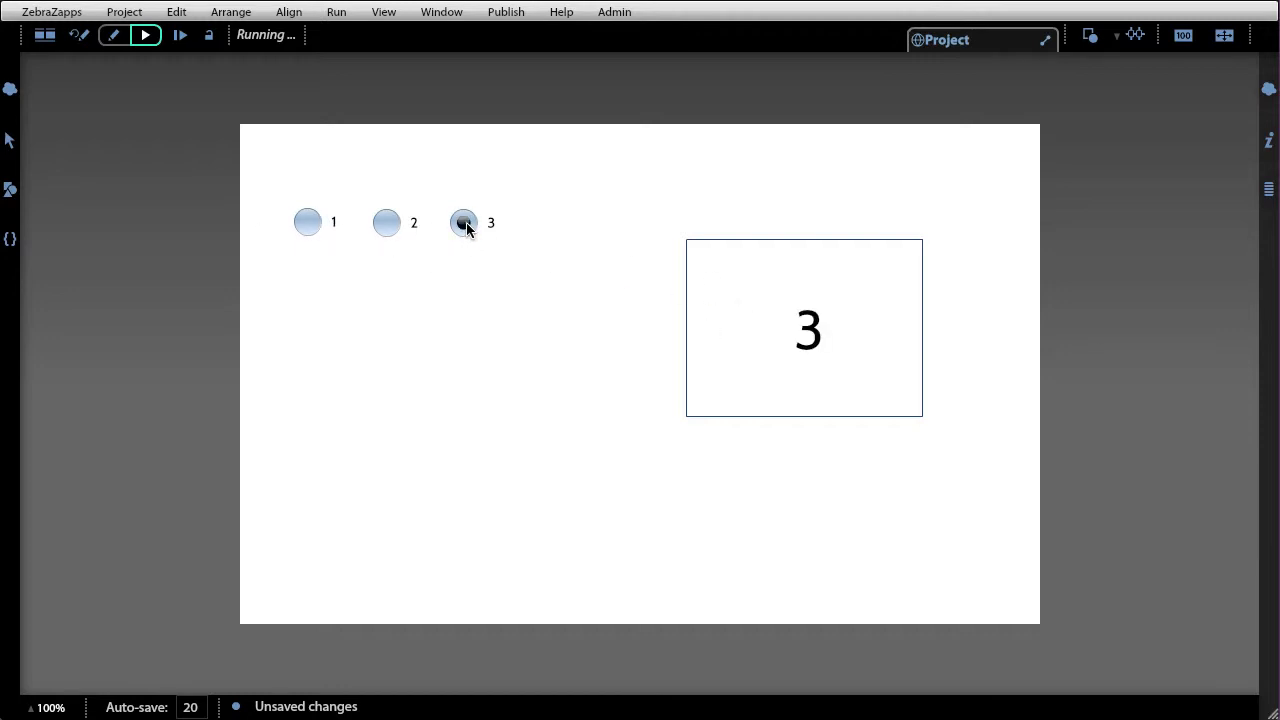
click(389, 223)
click(78, 37)
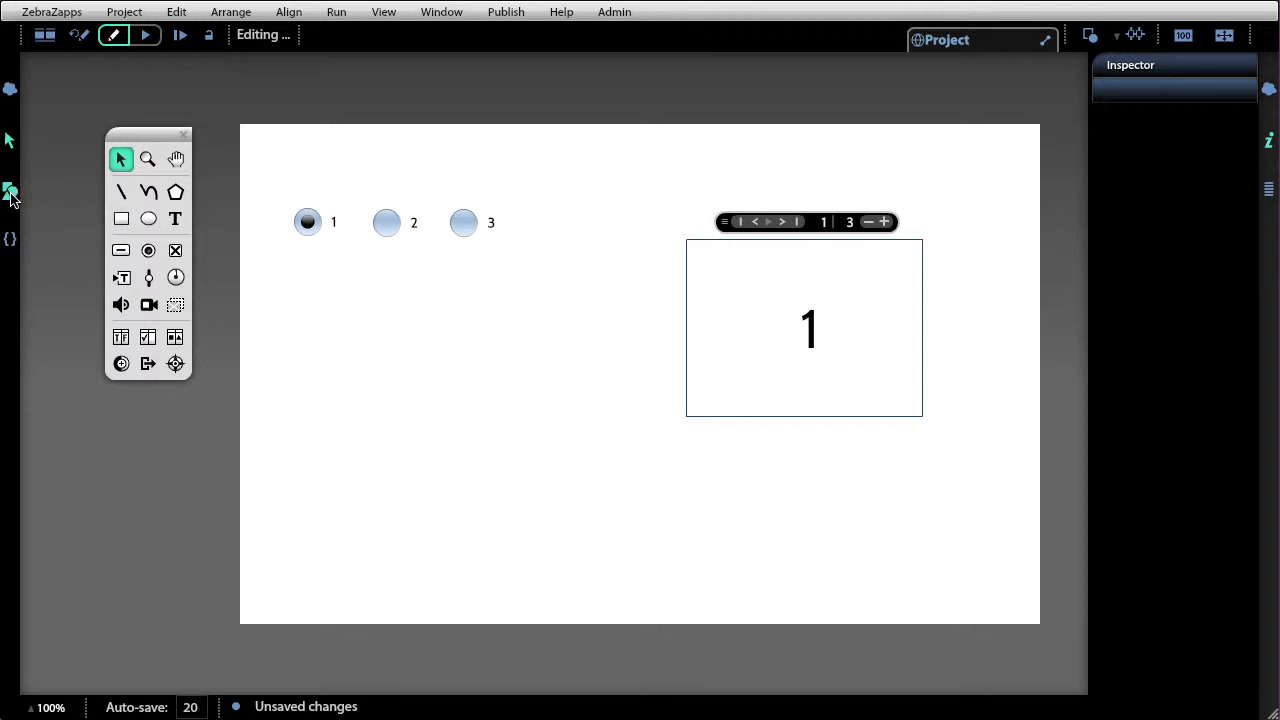
Step: Assign the asset blouse_pink.png to radio button 1's Up graphic and blouse_pinkx.png to its checked up graphic
click(12, 193)
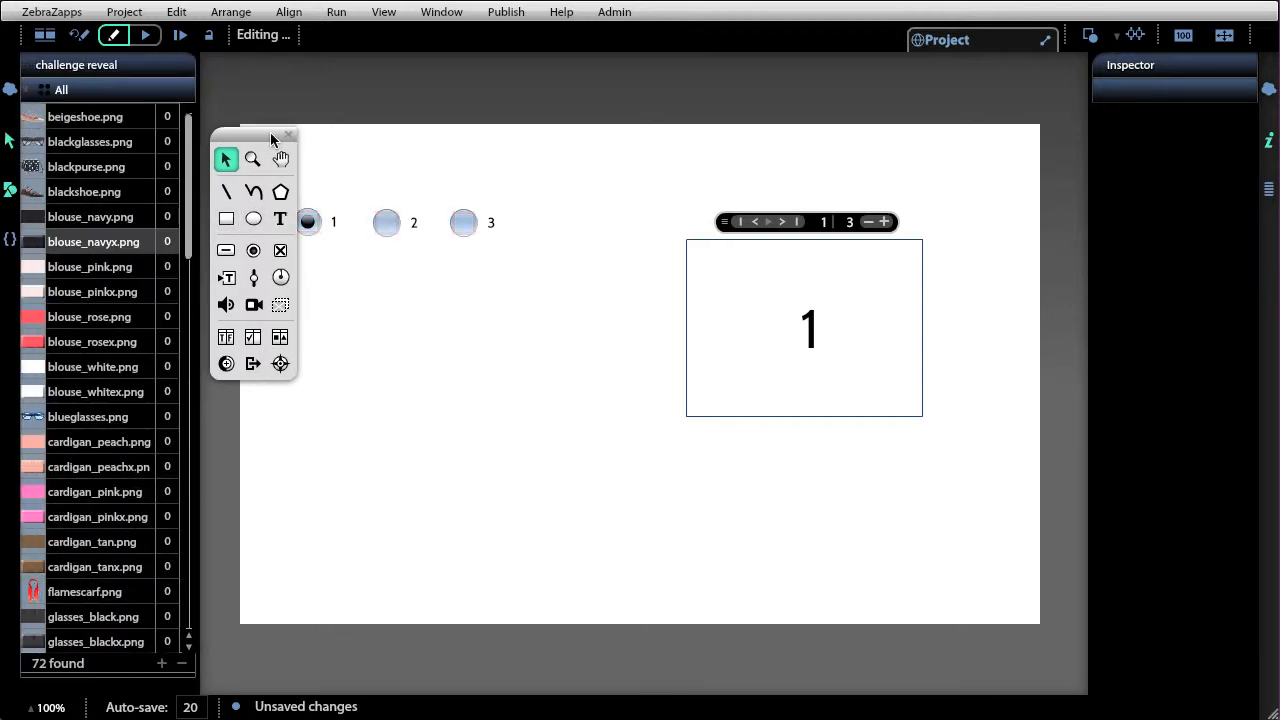
drag(270, 132, 271, 440)
click(308, 225)
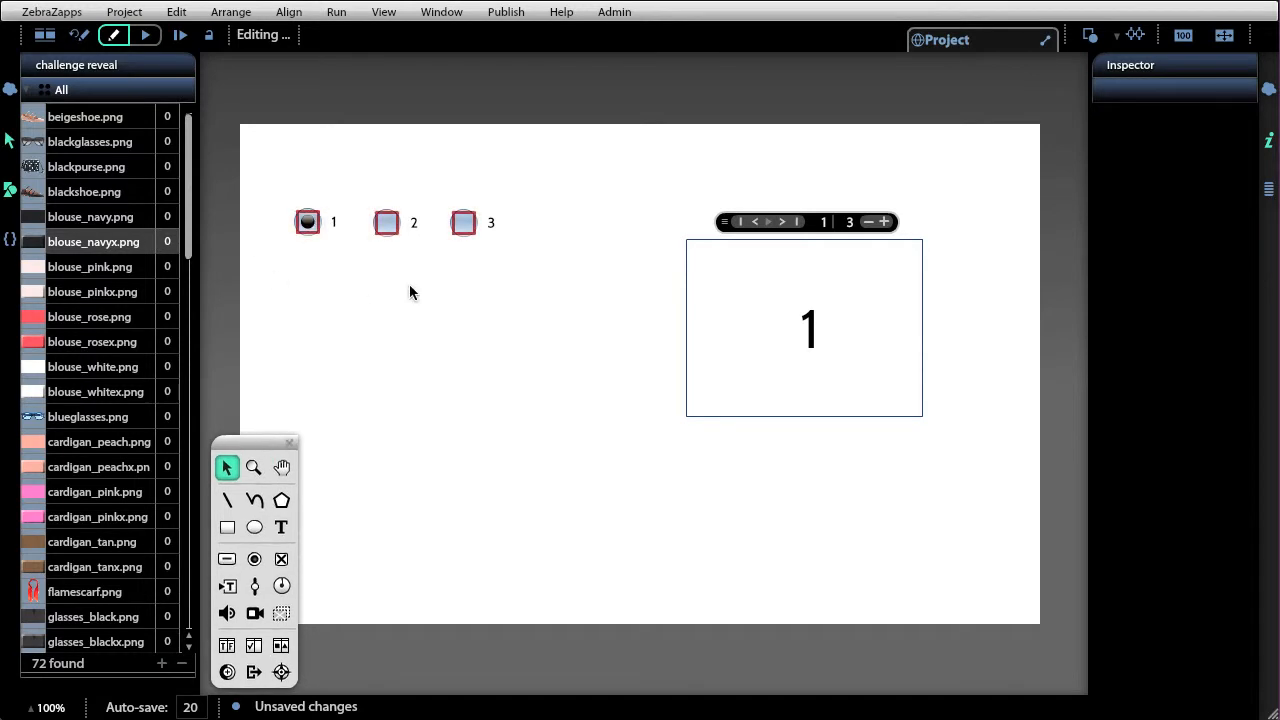
double_click(313, 226)
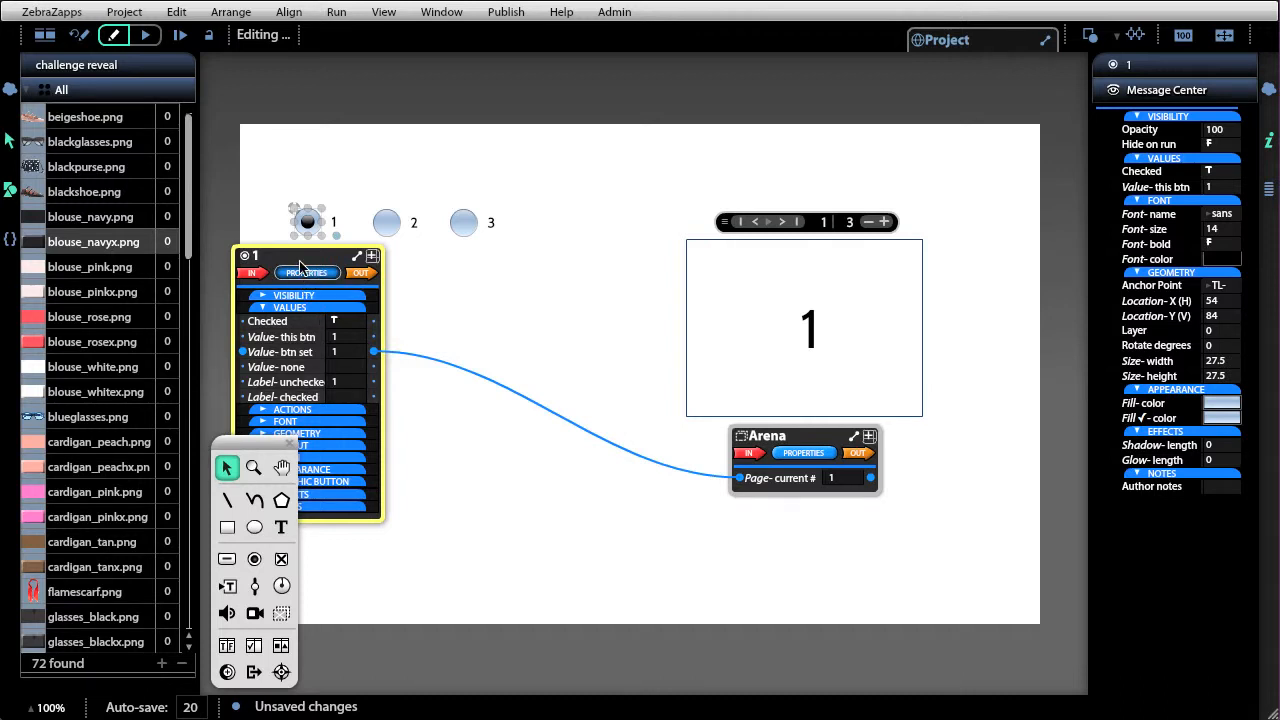
drag(301, 259, 433, 180)
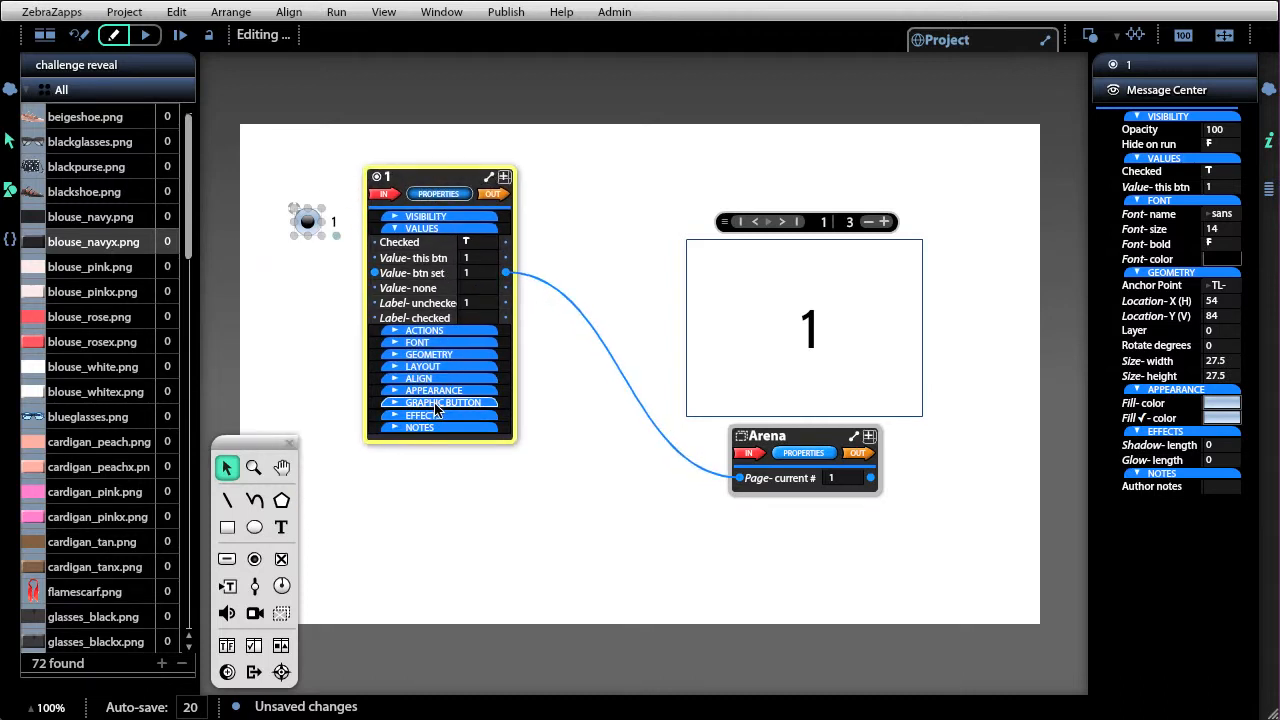
click(436, 402)
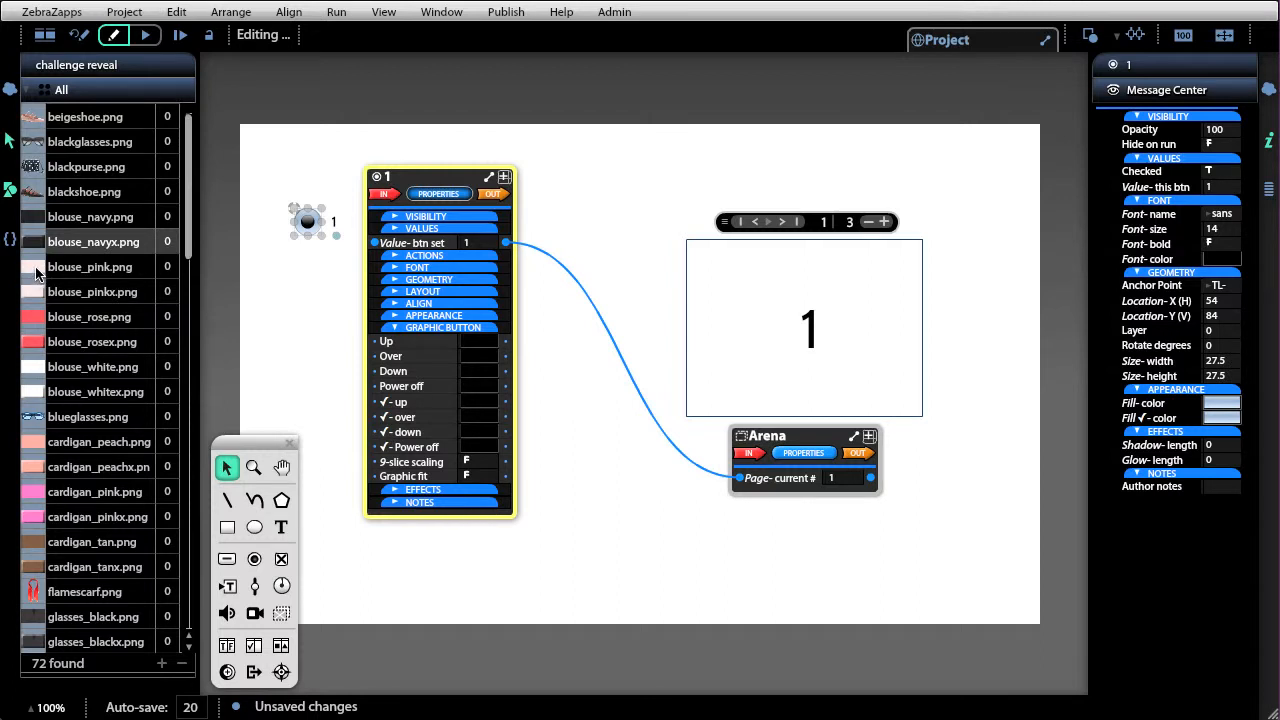
mouse_move(37, 279)
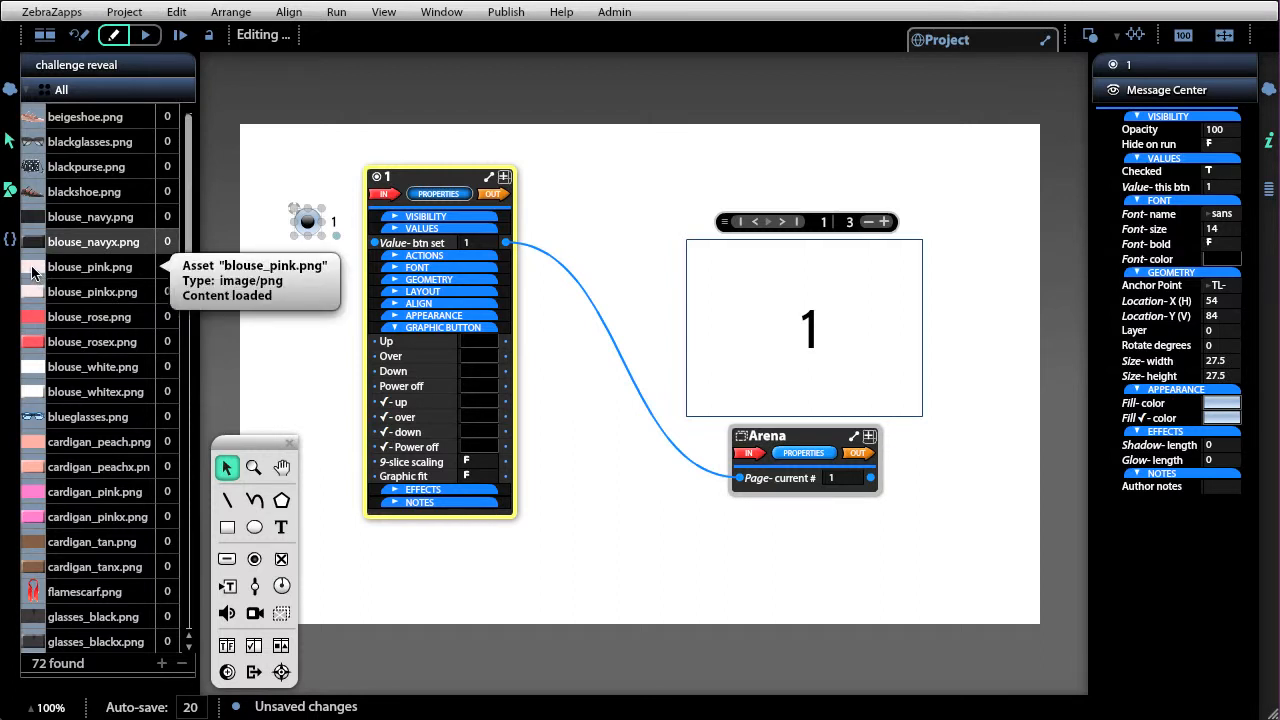
drag(33, 273, 477, 341)
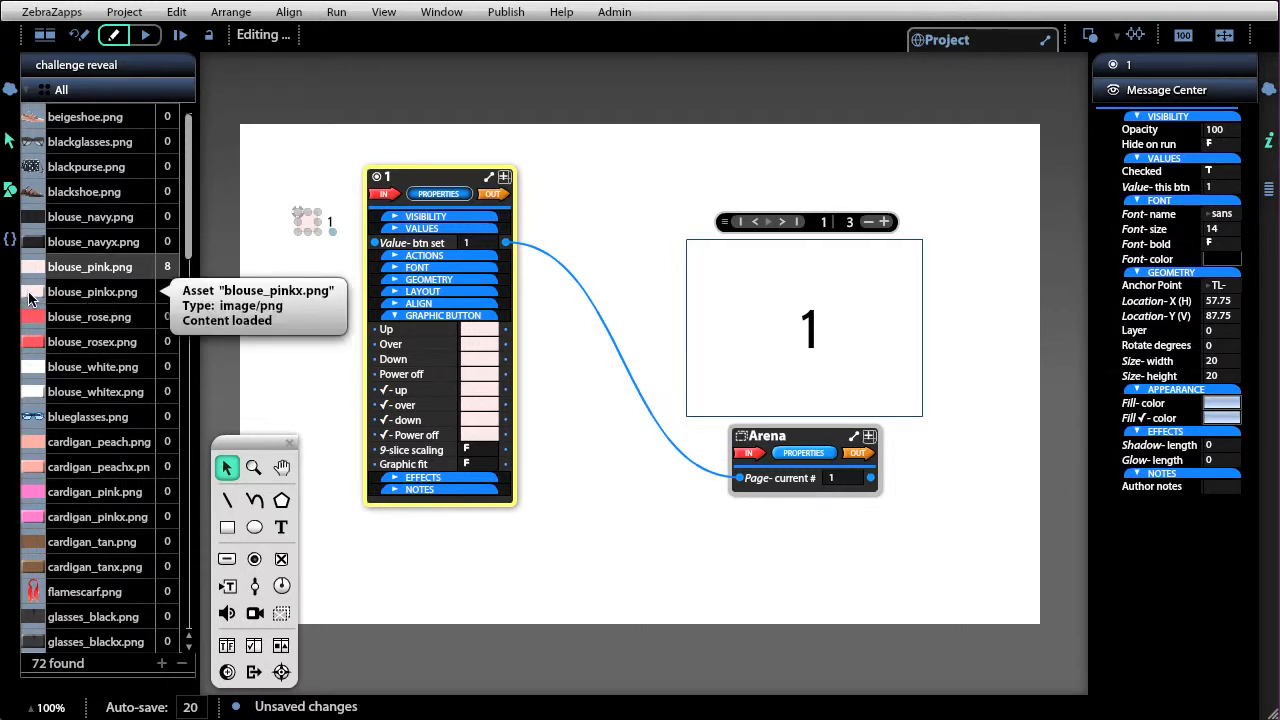
drag(30, 297, 481, 393)
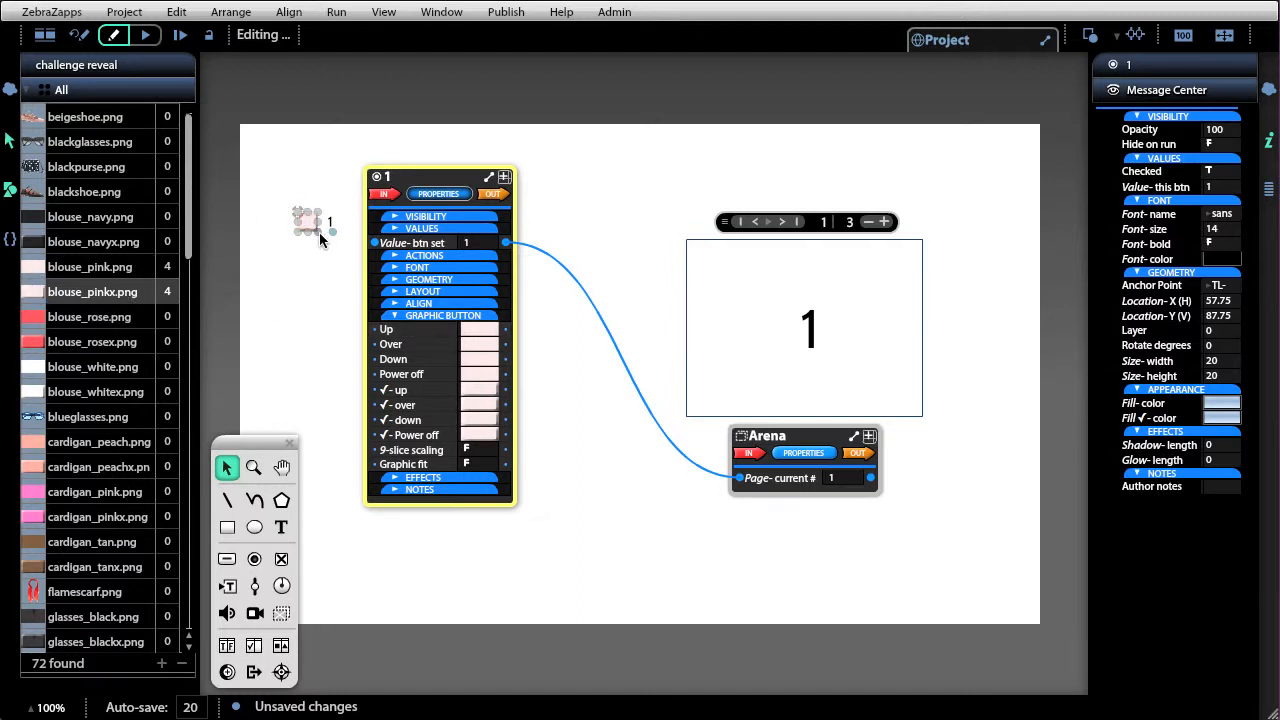
Step: Set the "Keep aspect ratio" property of radio button 1 to F
click(430, 282)
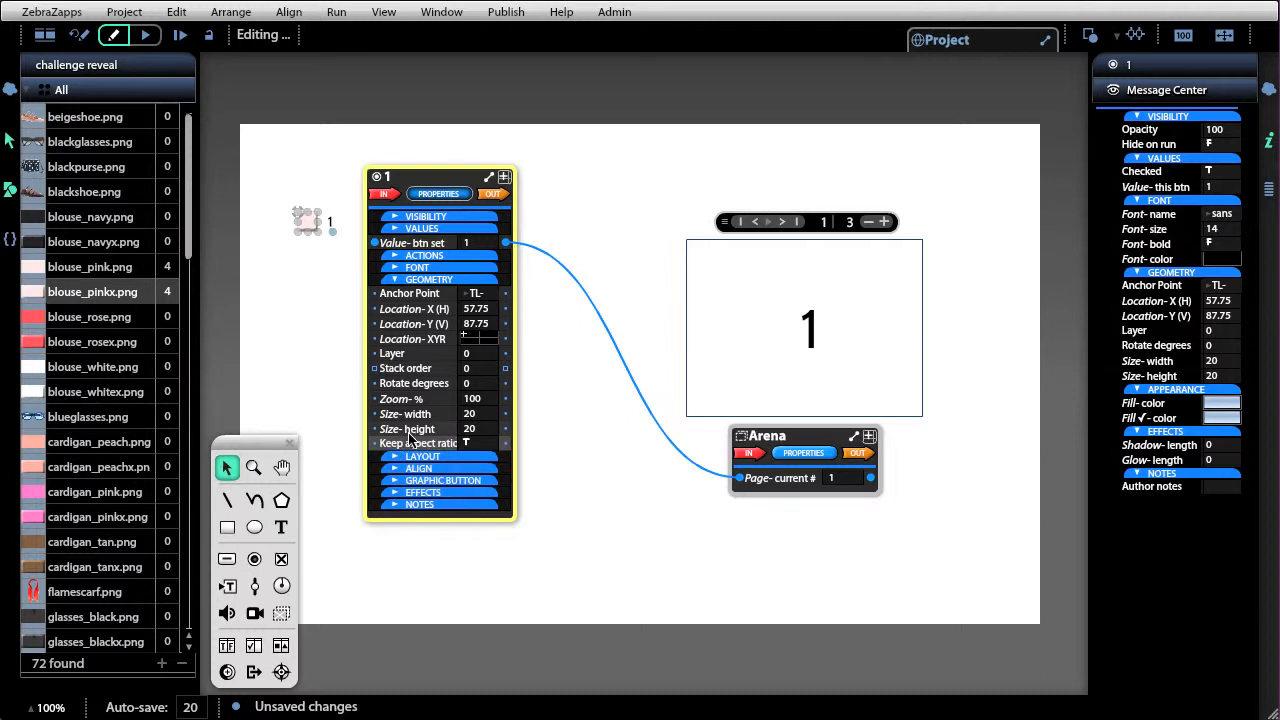
click(480, 444)
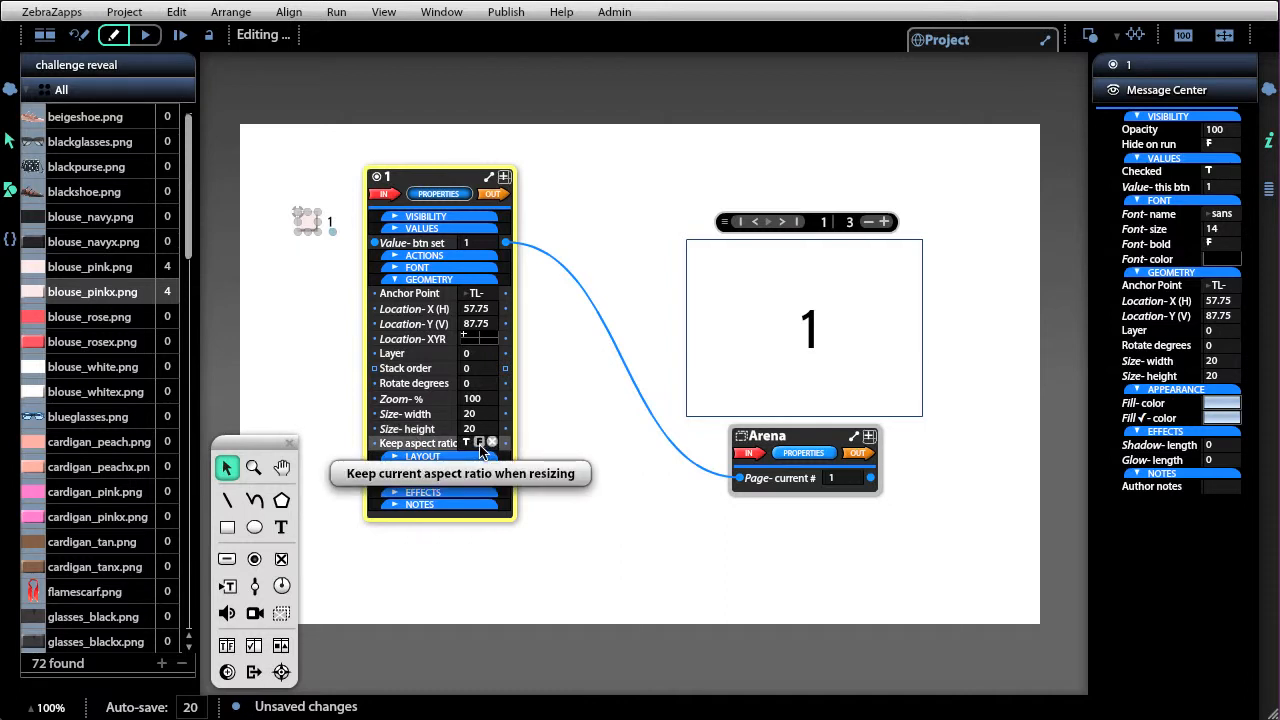
click(480, 444)
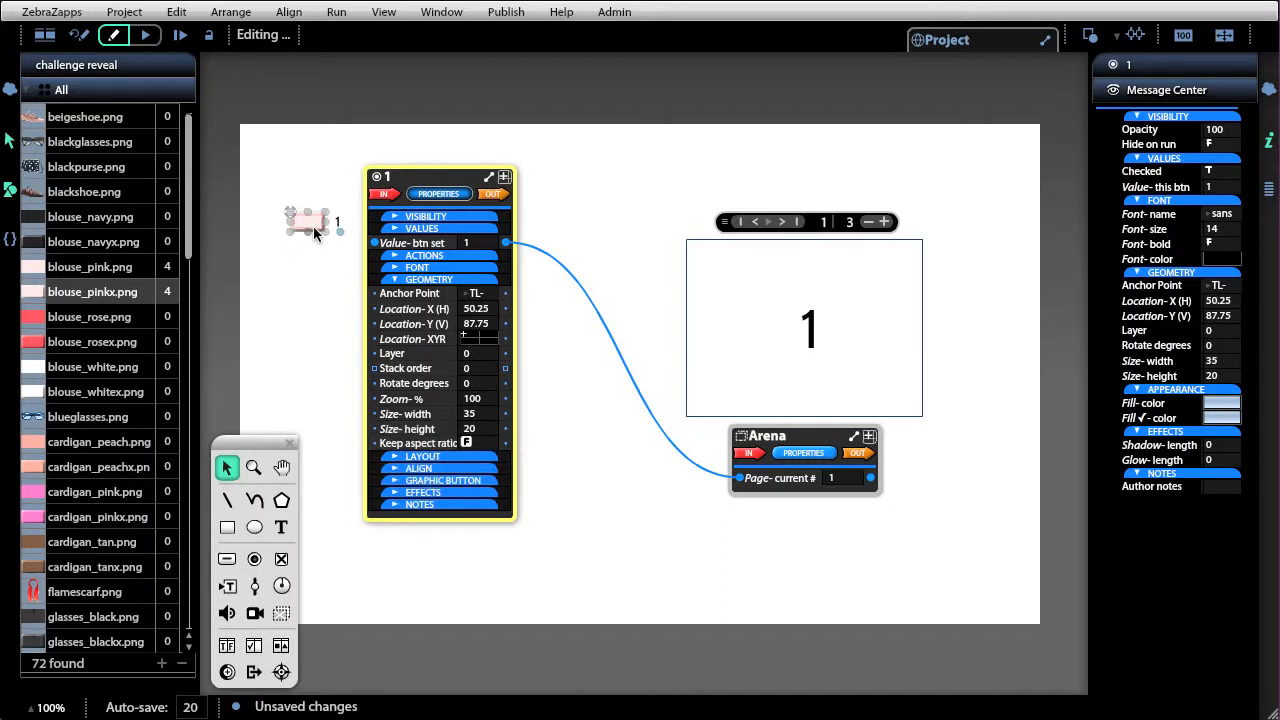
click(301, 264)
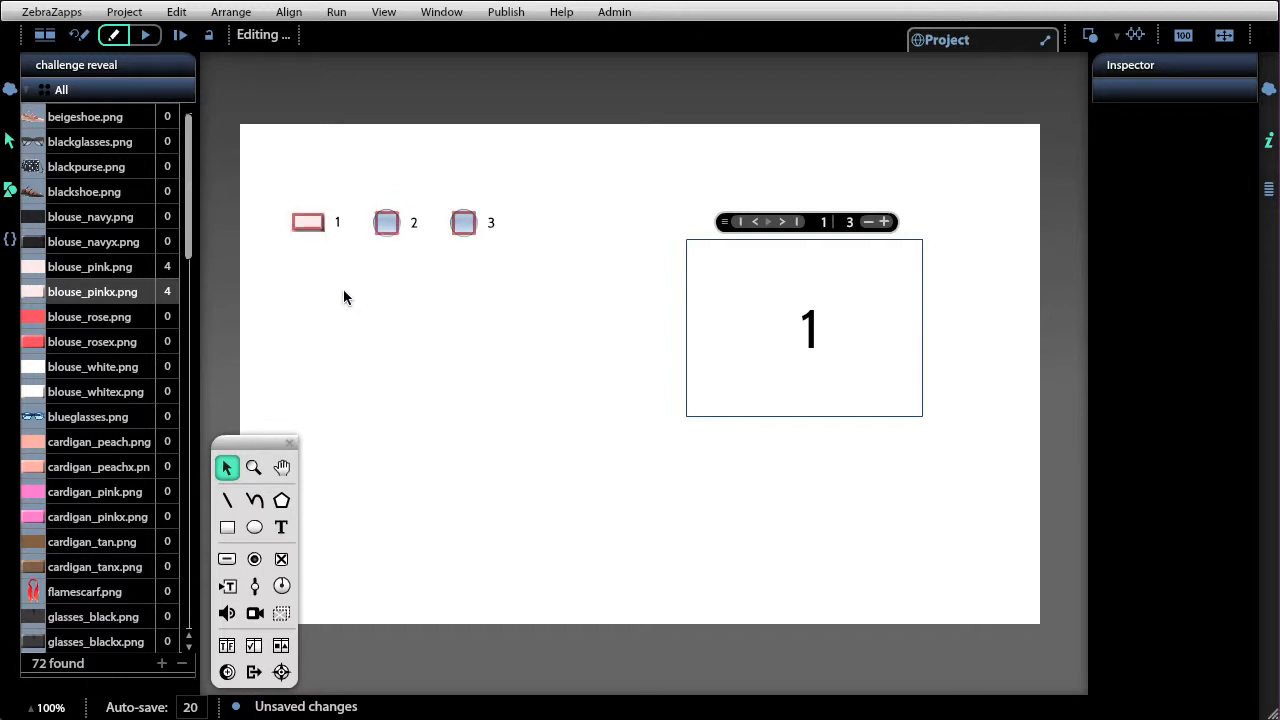
Step: Turn off "Keep aspect ratio" for radio button 2, and assign blouse_navy.png to its Up graphic and blouse_navyx.png to its checked up graphic
click(389, 221)
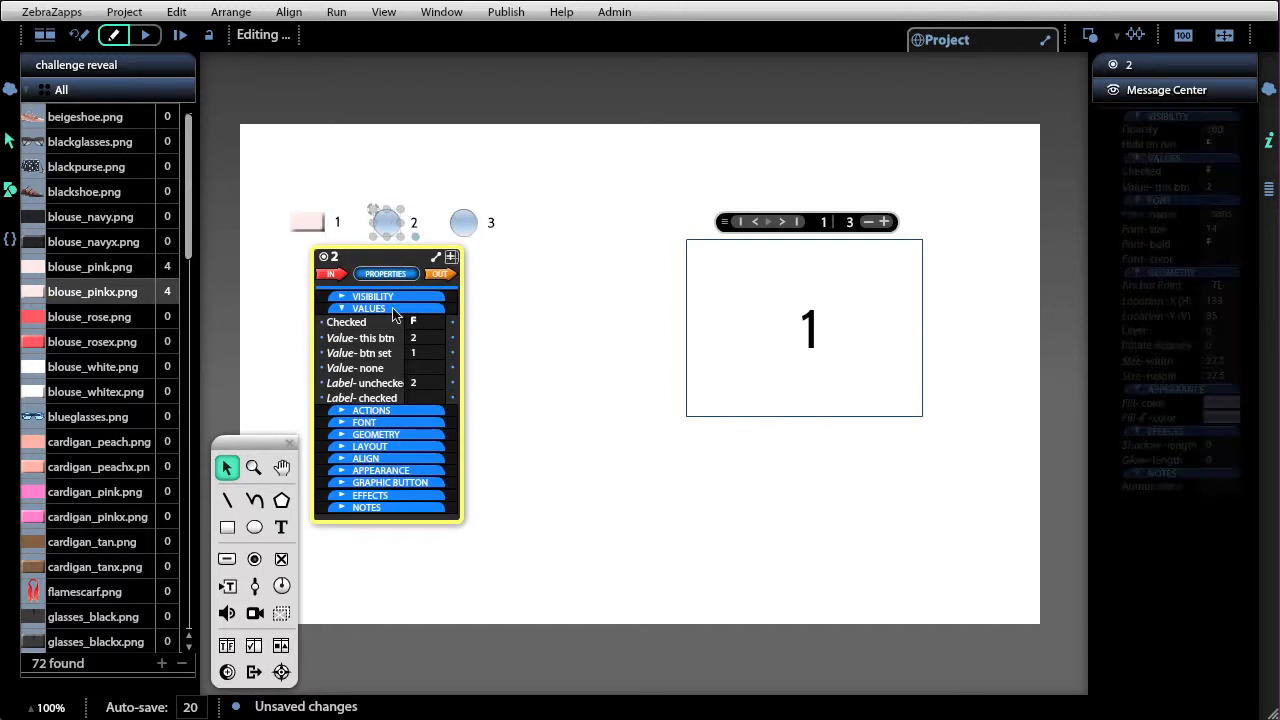
click(381, 434)
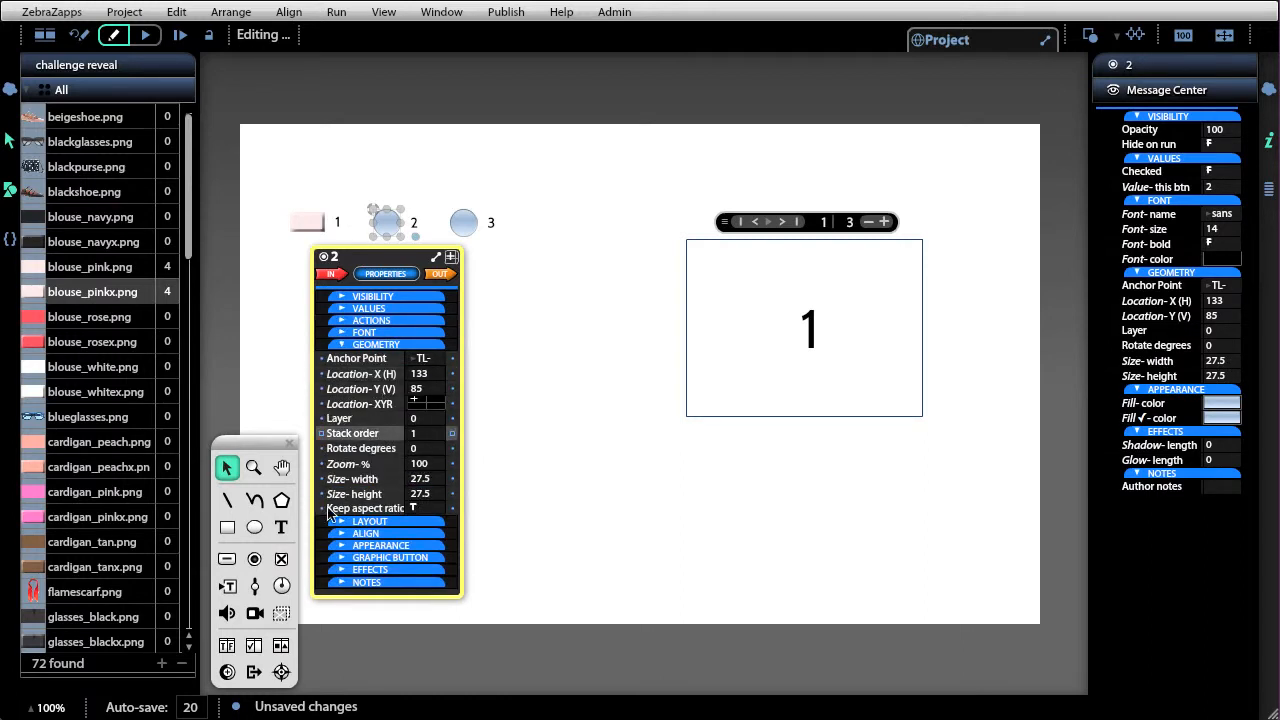
click(413, 557)
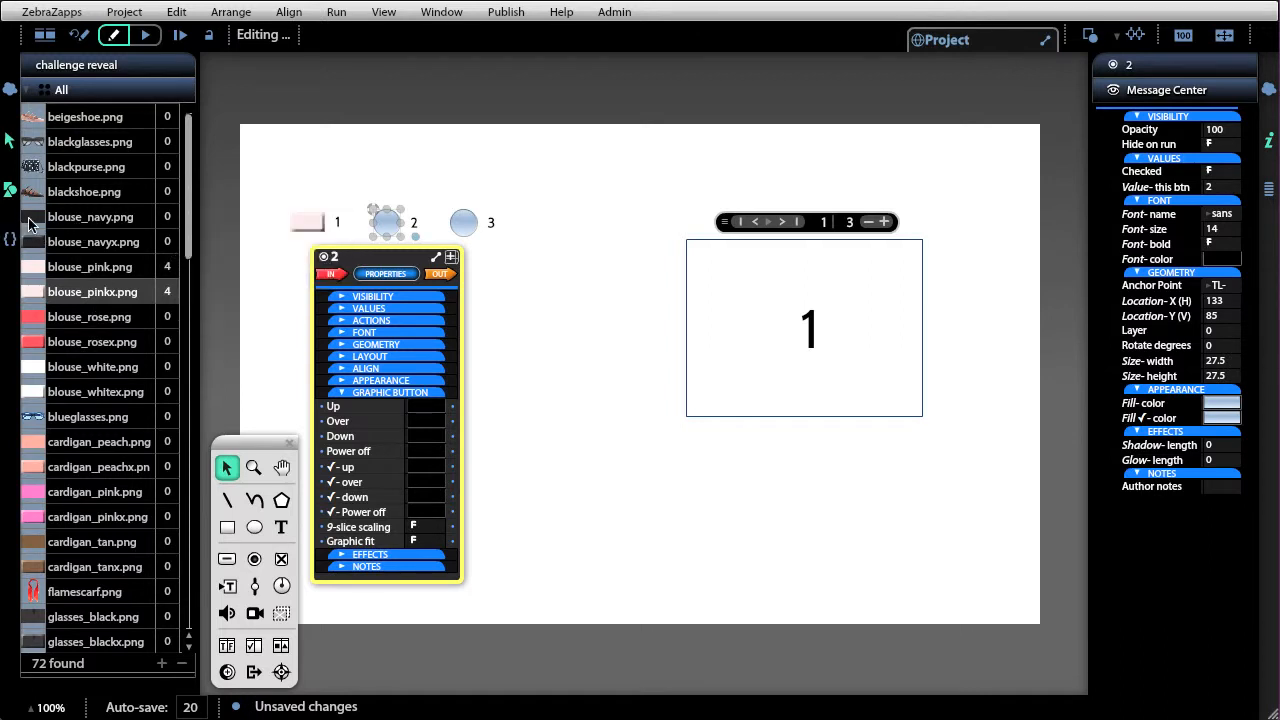
drag(30, 224, 426, 412)
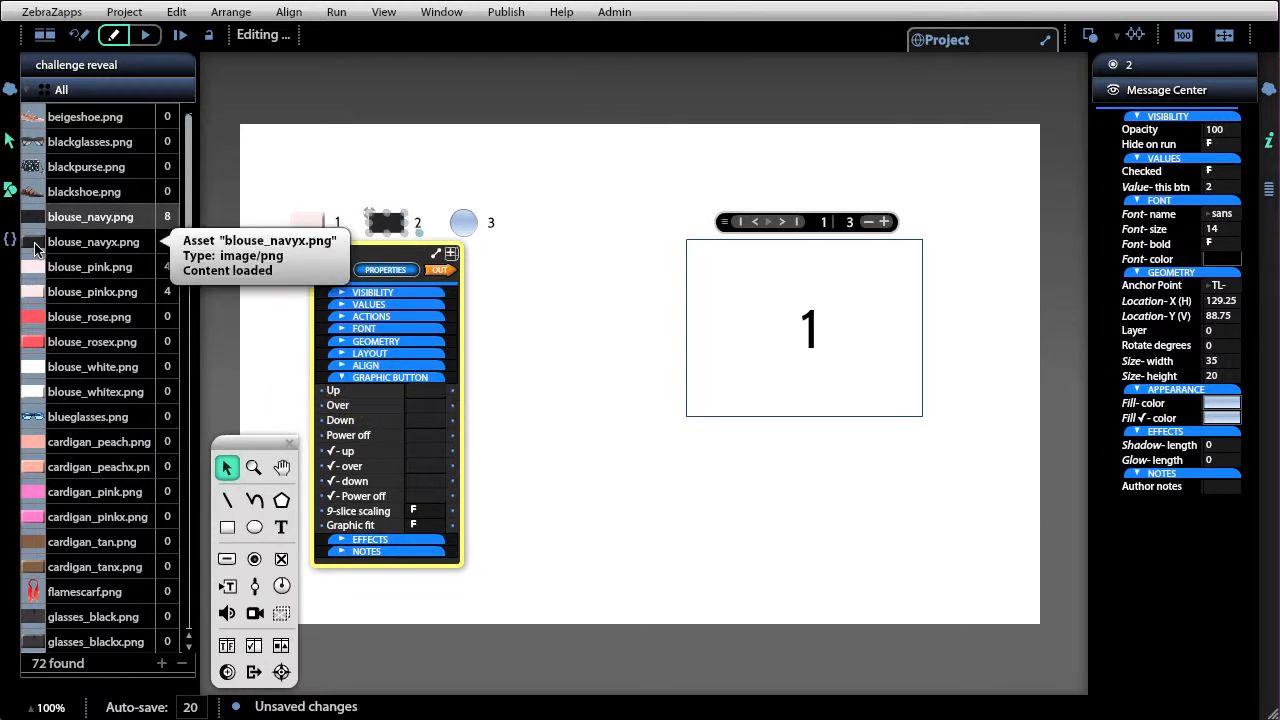
drag(45, 243, 437, 458)
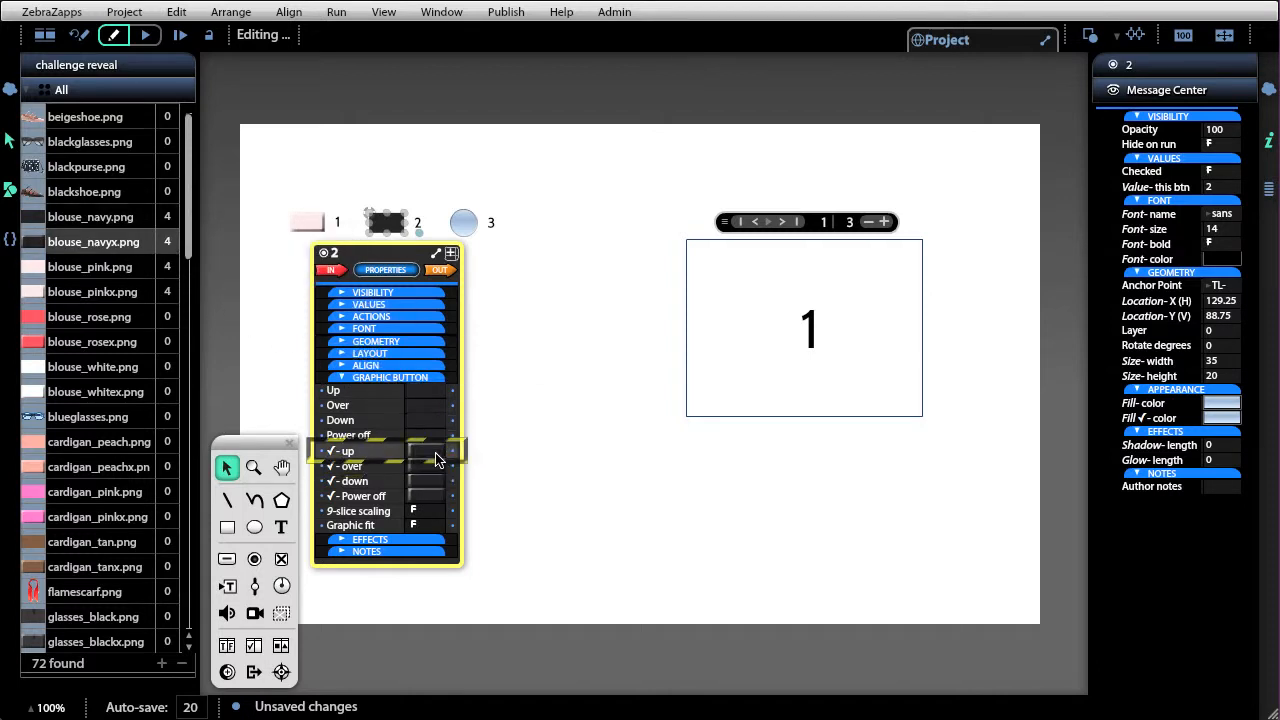
click(499, 381)
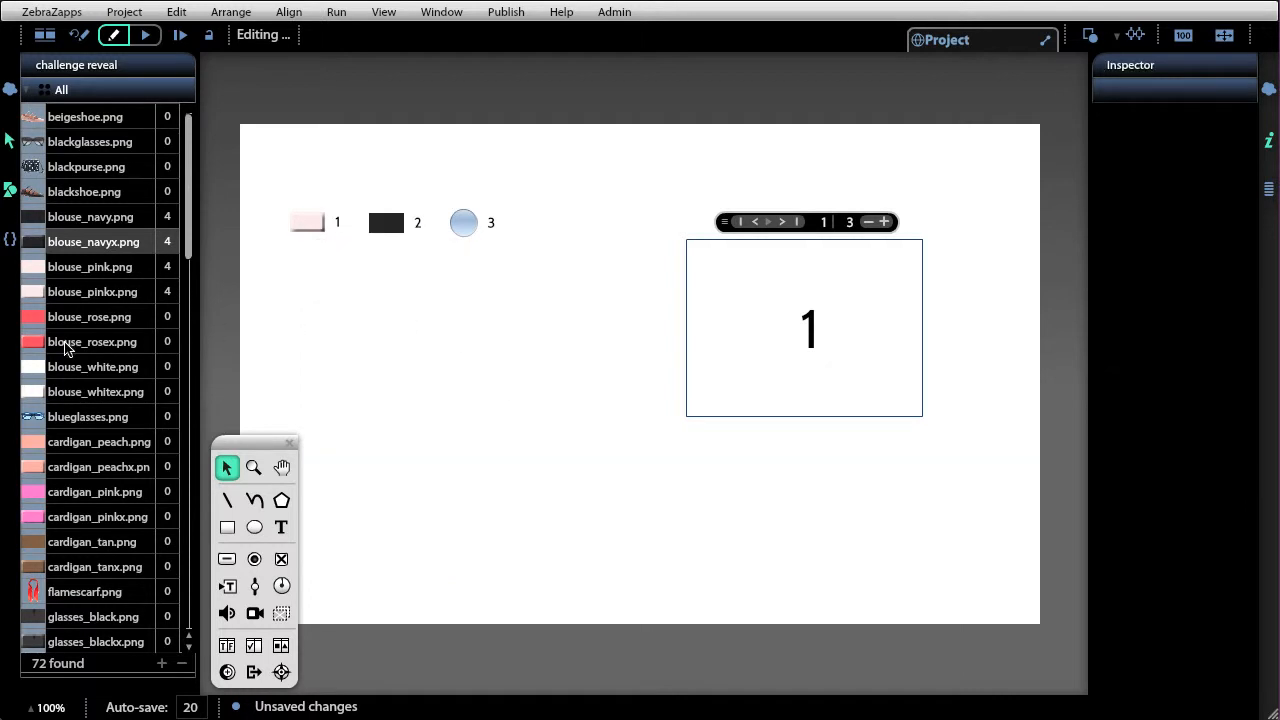
Step: Assign the asset blouse_rose.png to radio button 3's Up graphic and blouse_rosex.png to its checked up graphic
click(463, 223)
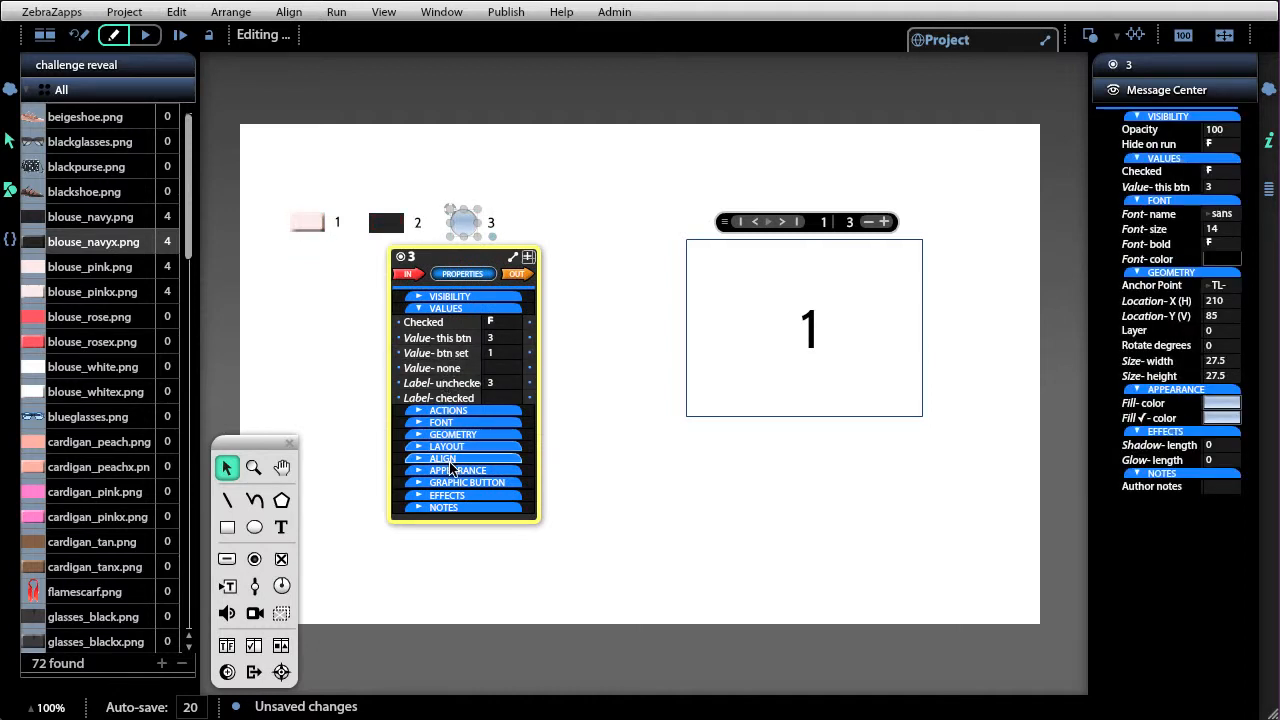
click(451, 474)
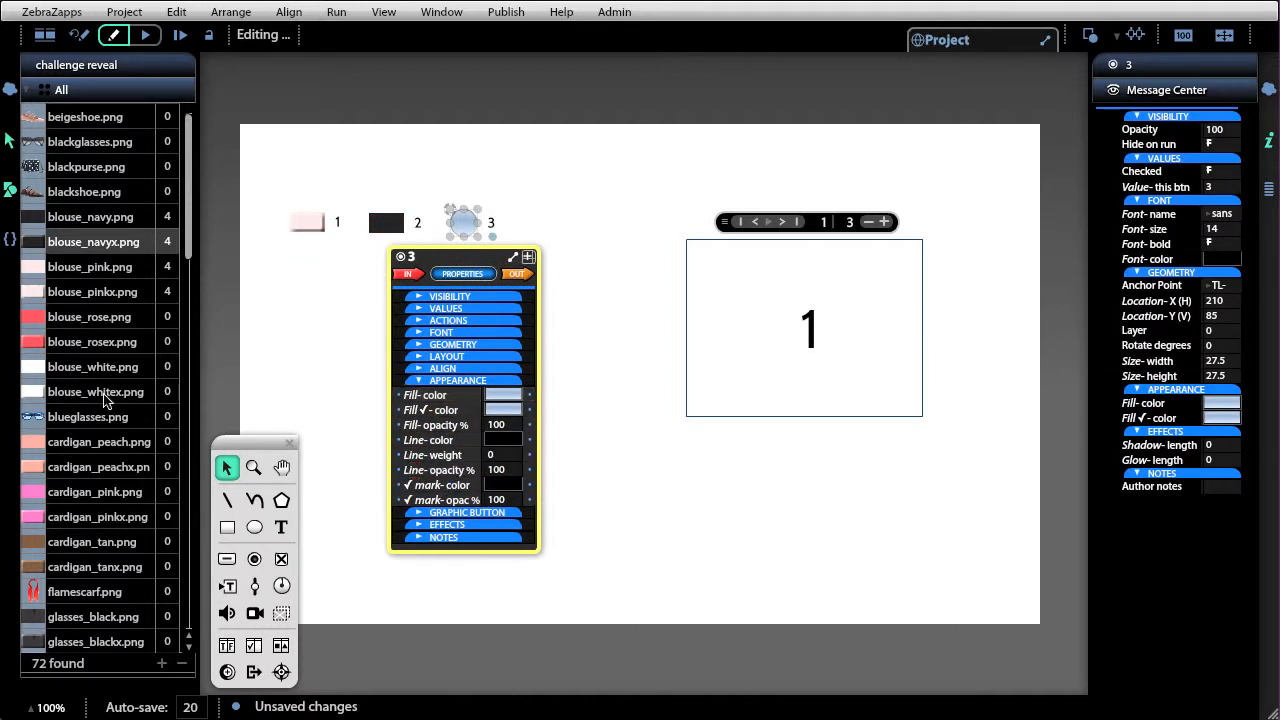
mouse_move(33, 320)
mouse_down()
mouse_move(272, 442)
mouse_move(33, 324)
mouse_up()
click(467, 512)
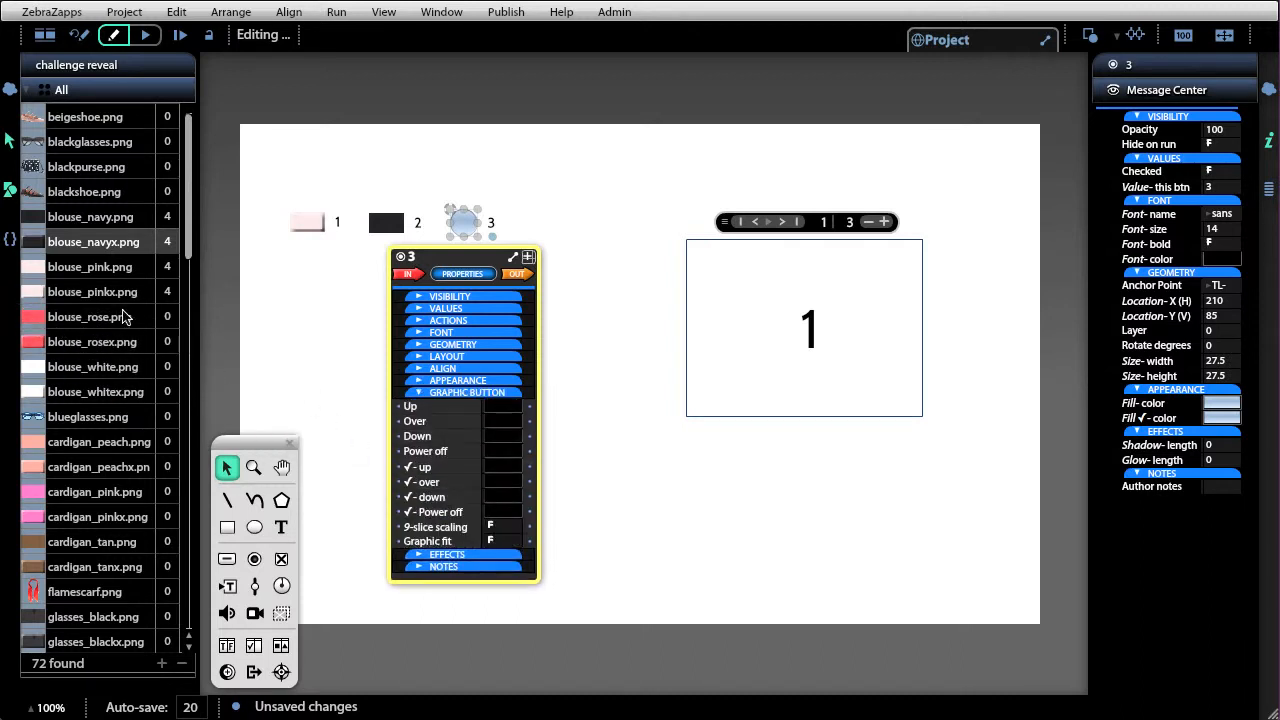
drag(40, 318, 500, 408)
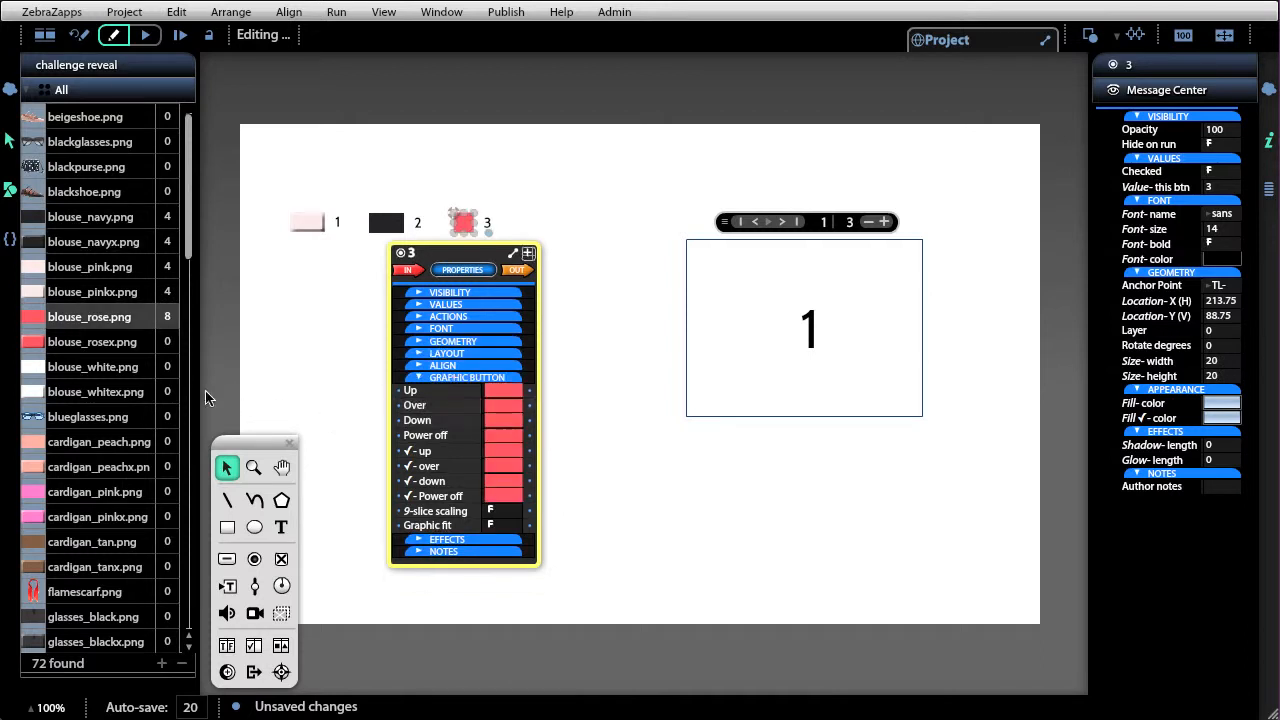
drag(33, 348, 510, 451)
click(578, 459)
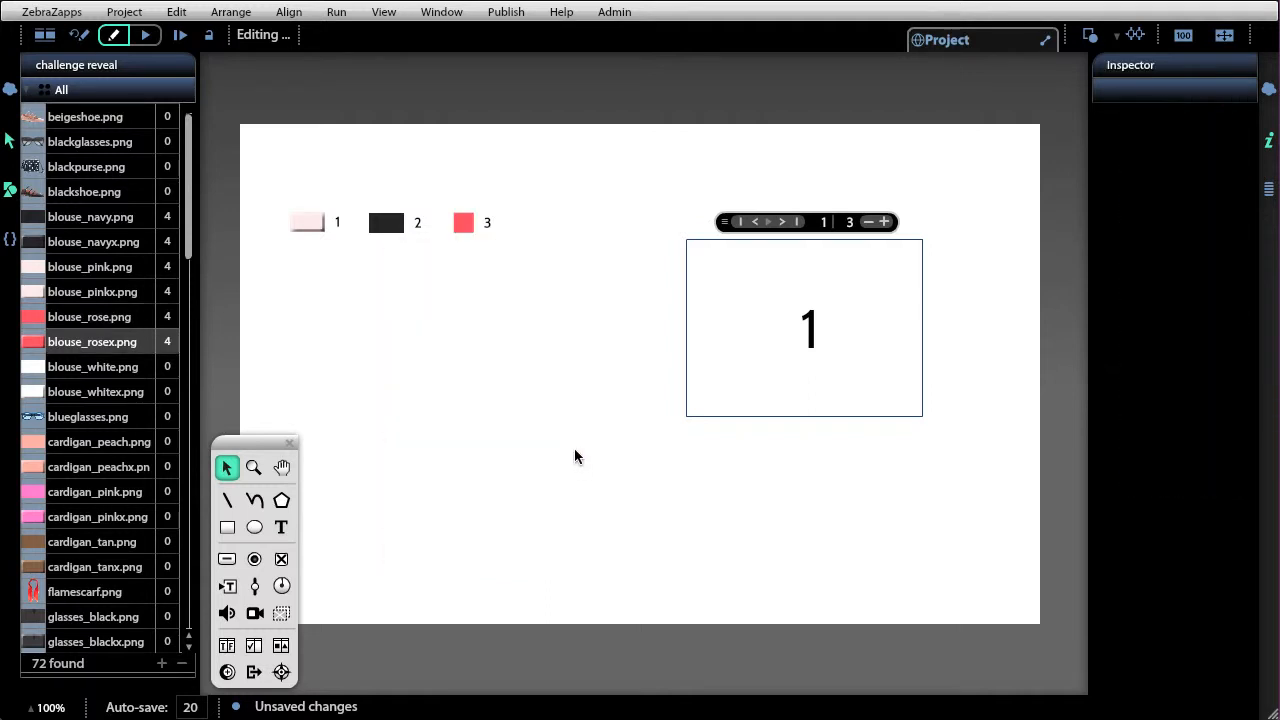
Step: Set the "Keep aspect ratio" property of radio button 3 to F
click(463, 222)
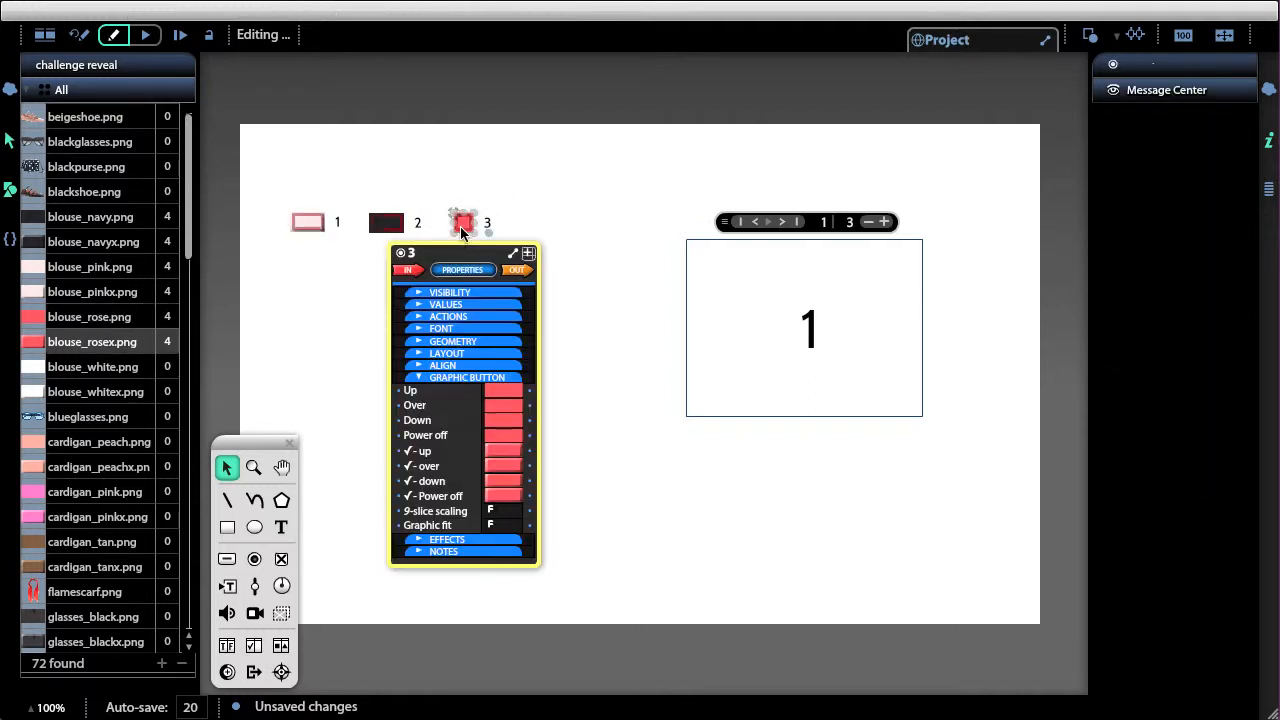
click(450, 346)
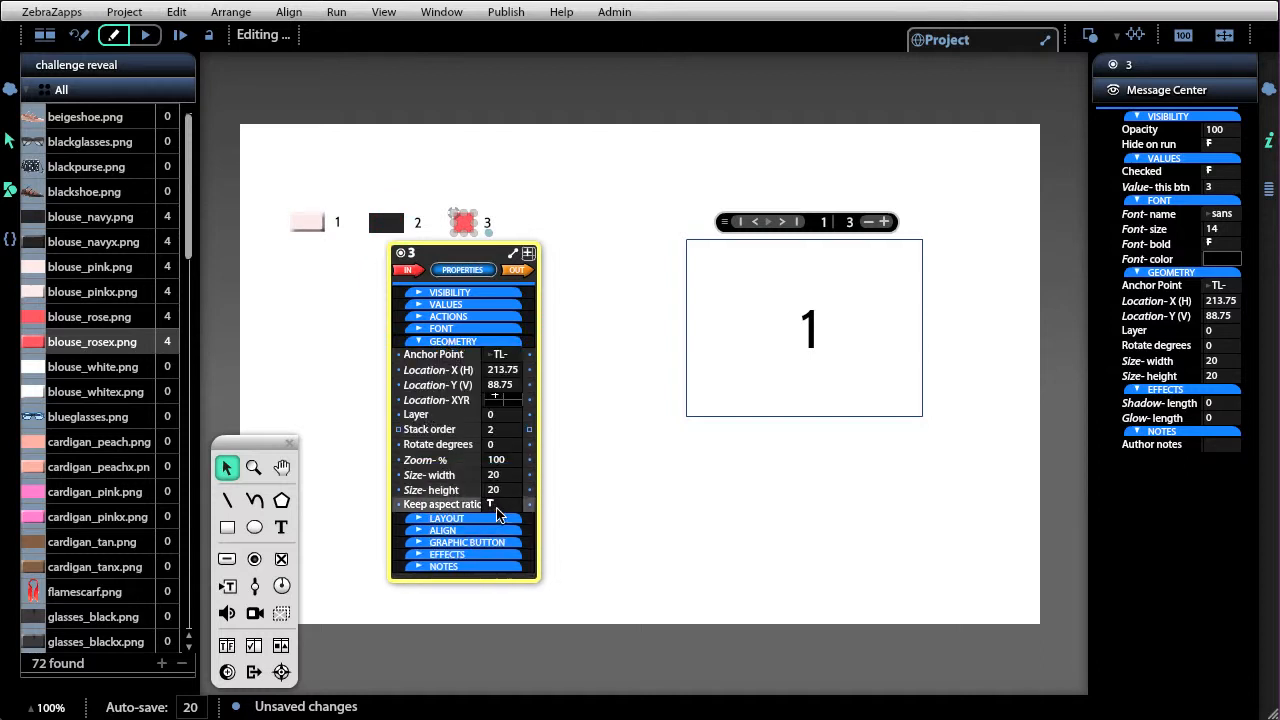
click(503, 506)
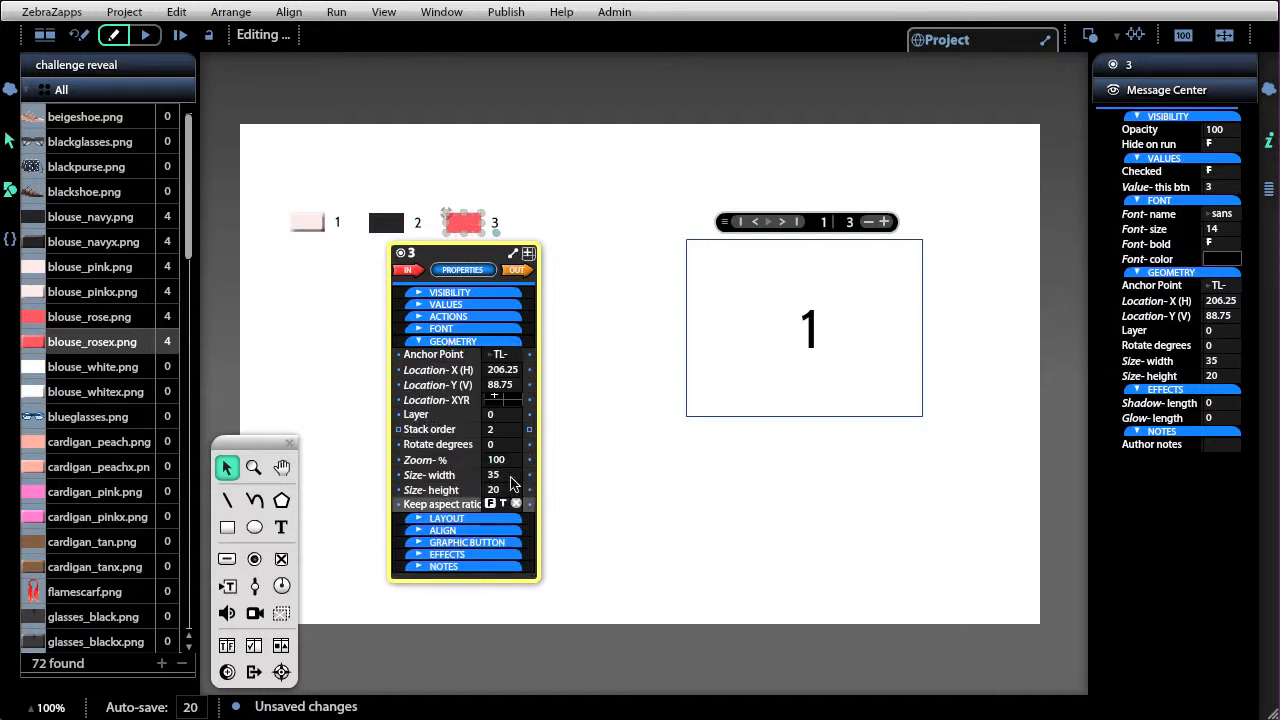
click(579, 377)
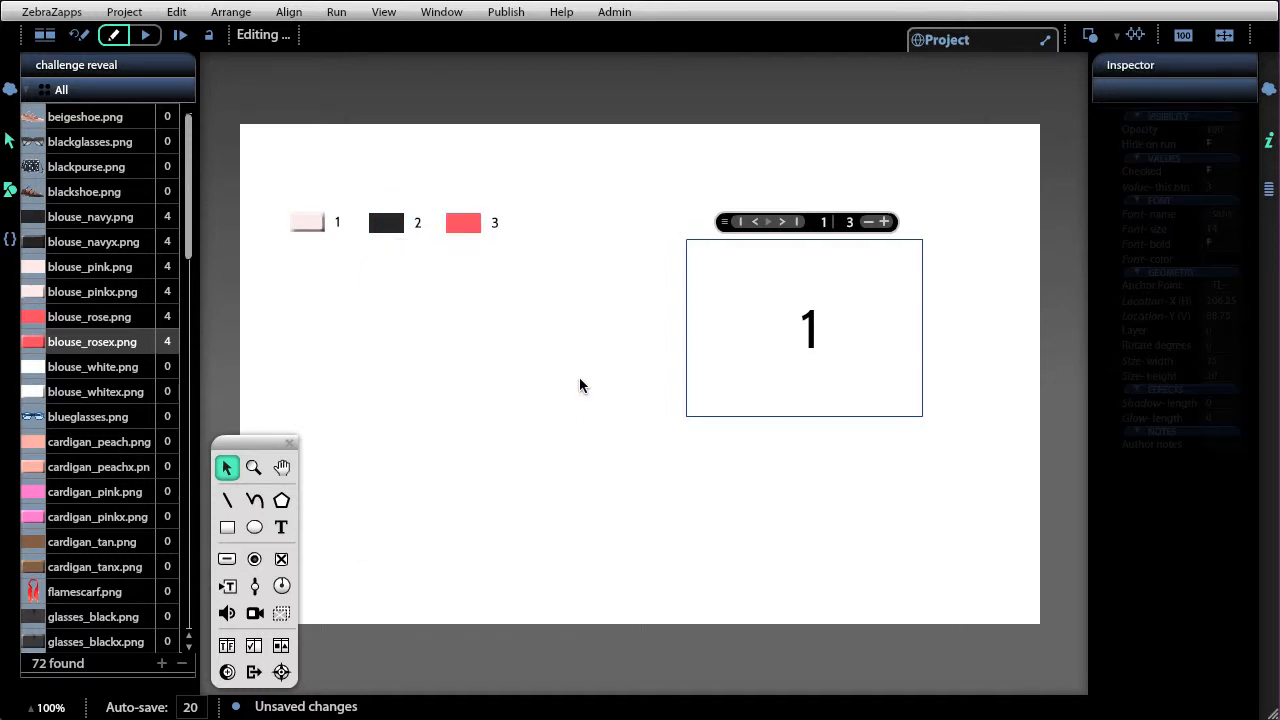
Step: Clear the text labels of all three radio buttons and expand the Values properties of the pink one
click(337, 228)
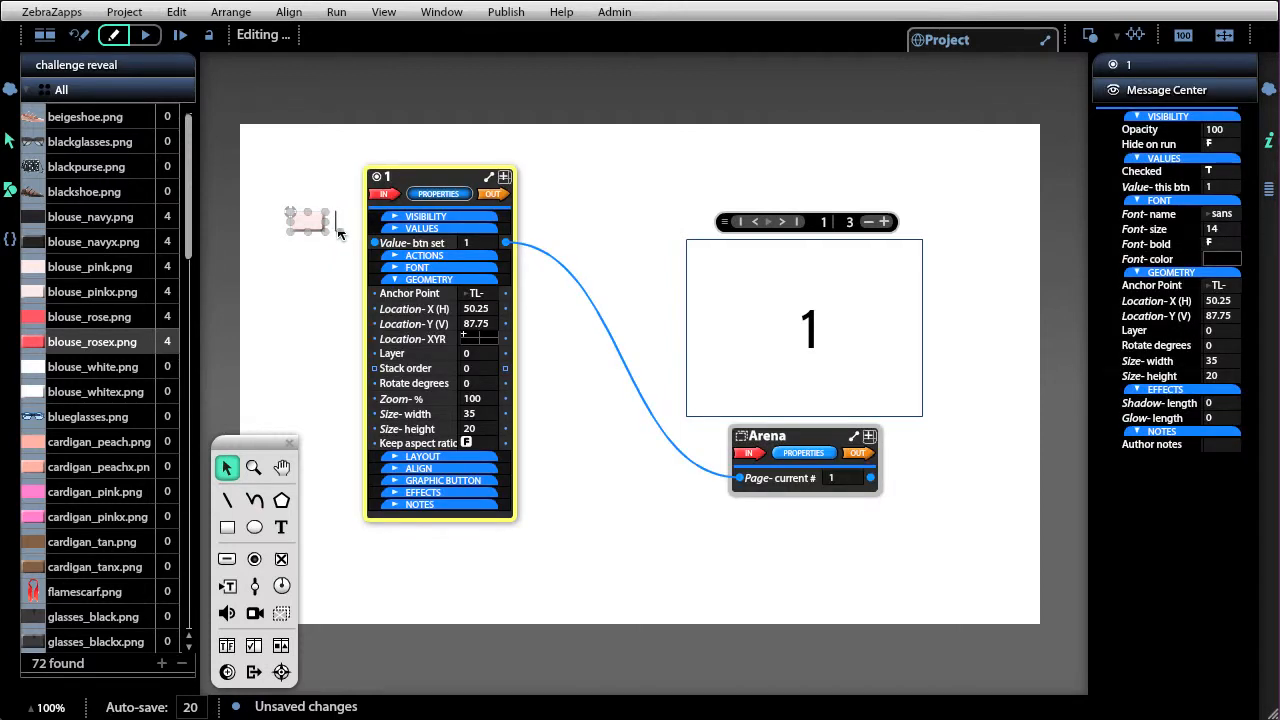
click(334, 291)
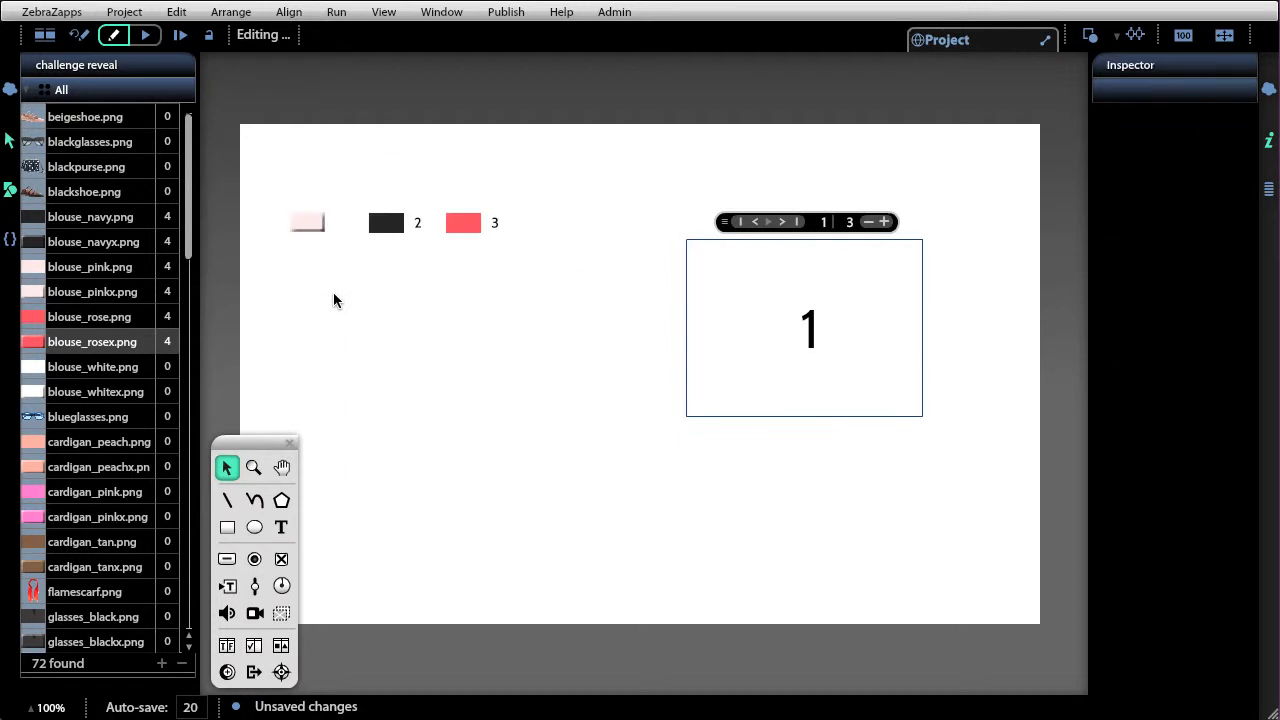
click(414, 225)
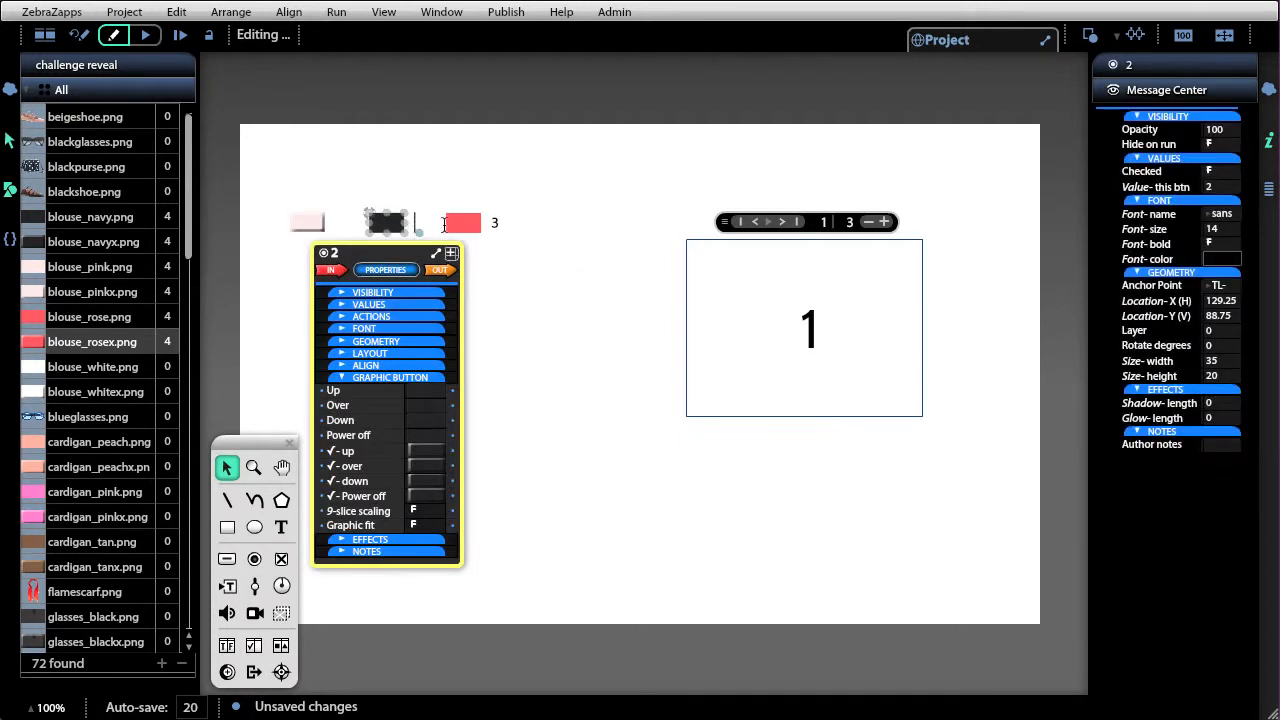
click(488, 225)
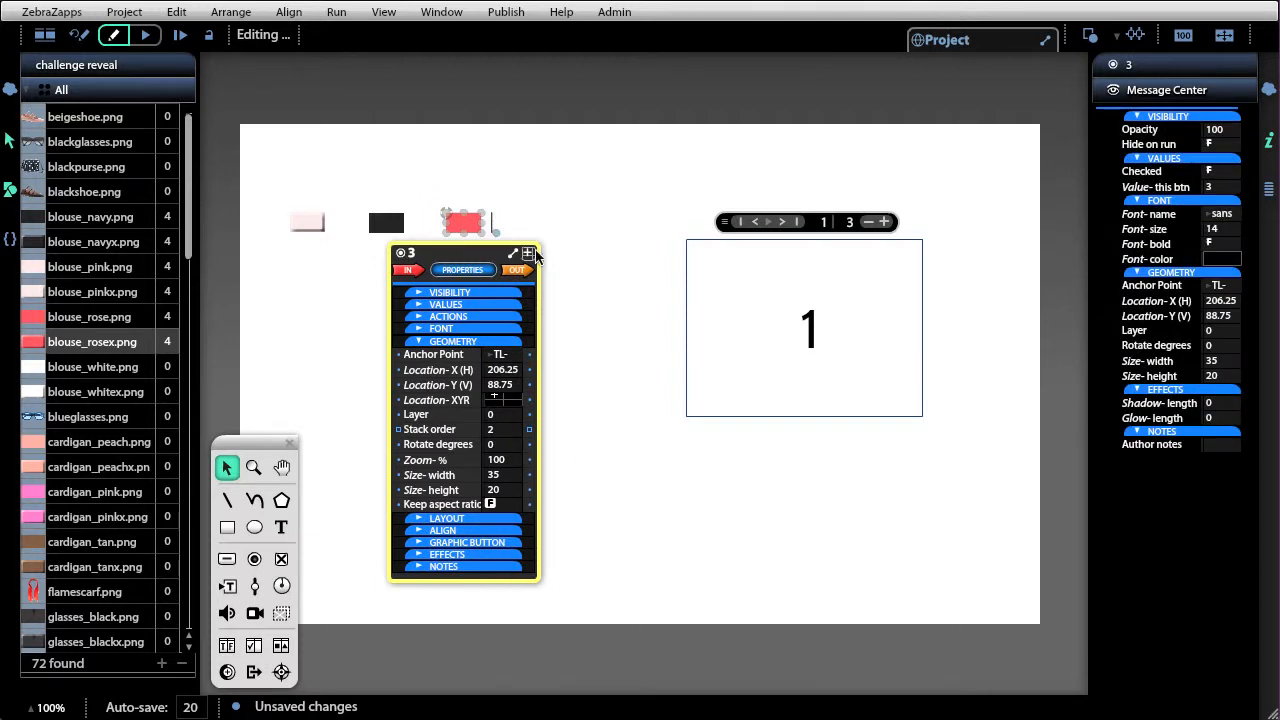
click(564, 298)
click(307, 221)
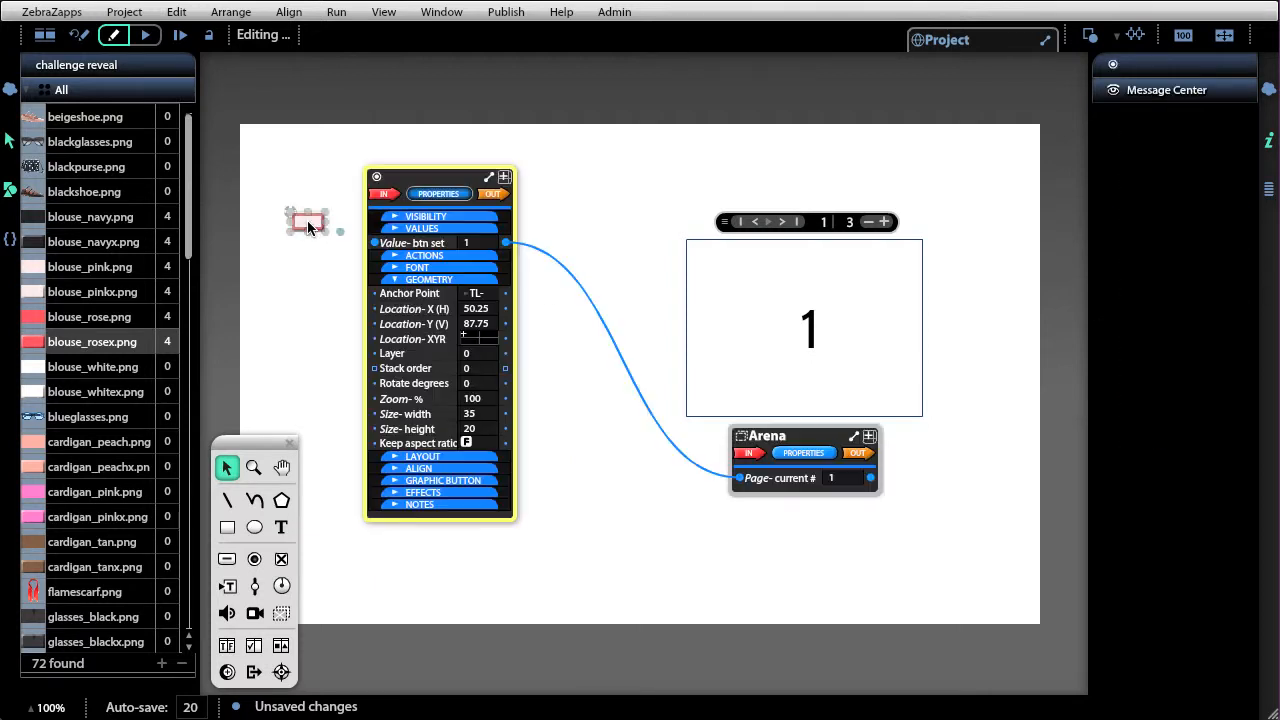
click(422, 229)
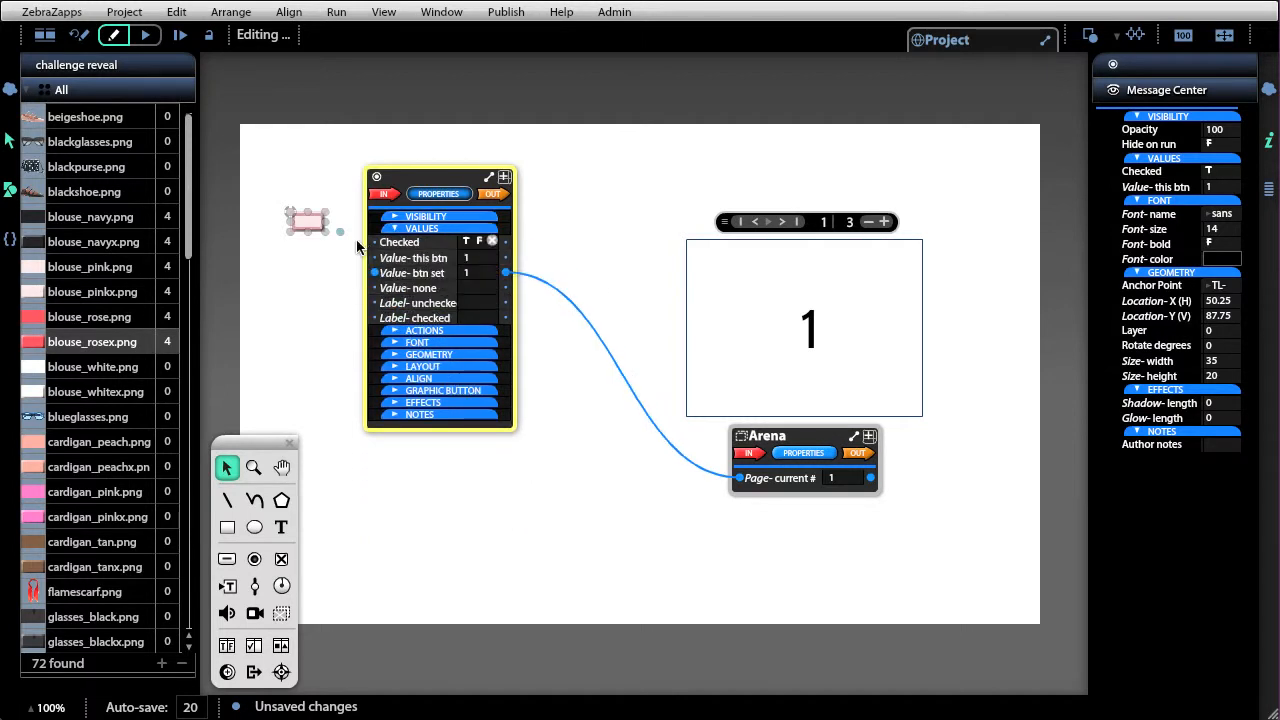
click(343, 253)
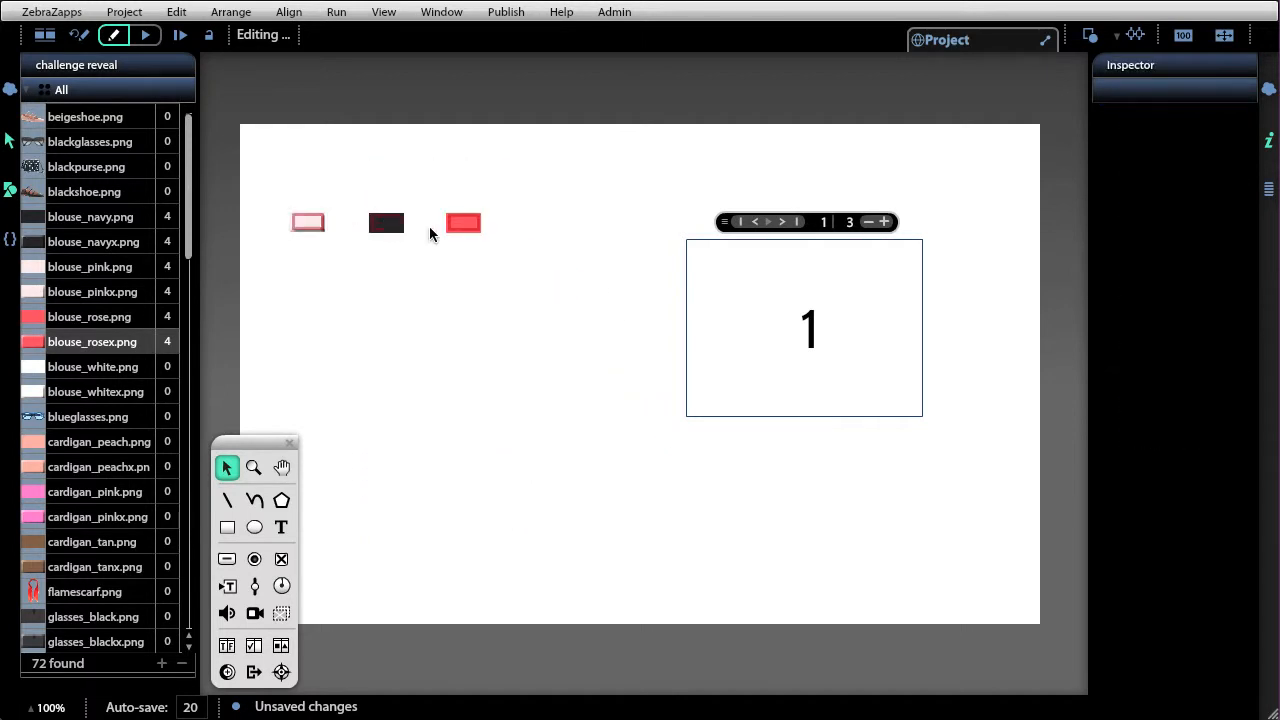
Step: Arrange the pink, navy and rose swatch buttons side by side in one touching row, moving the pink one's properties out of the way
drag(315, 226, 354, 227)
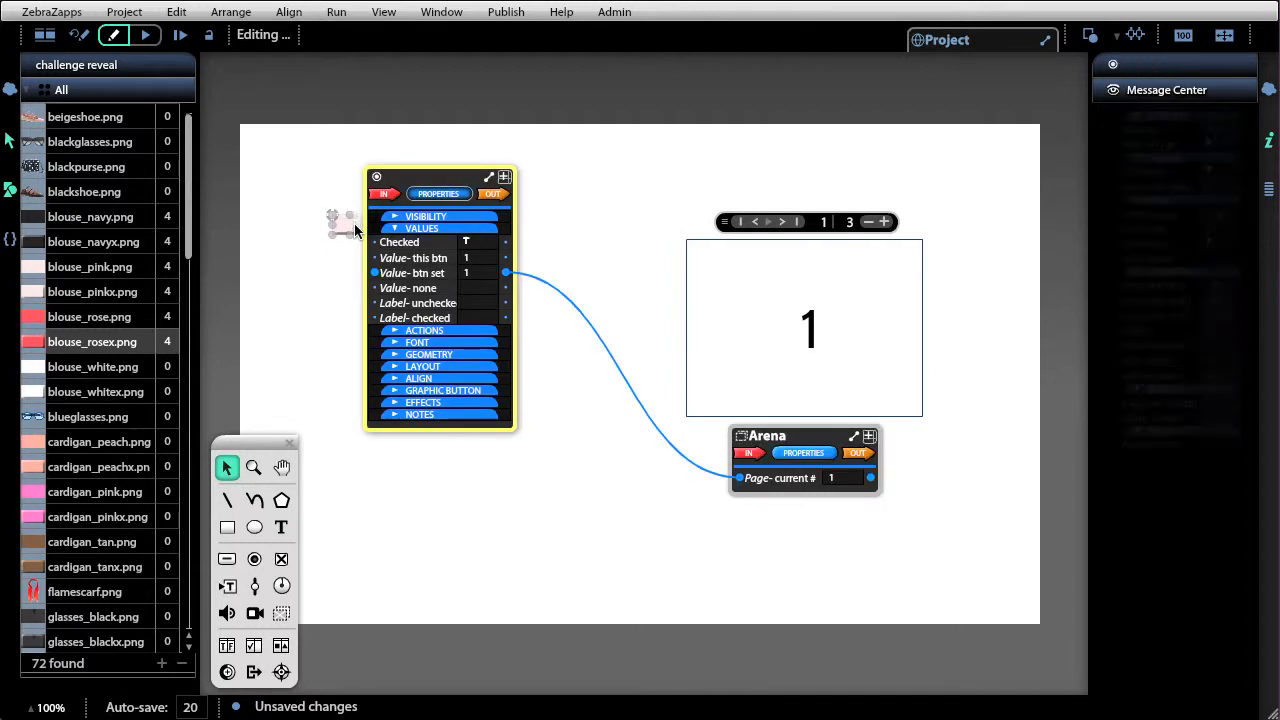
drag(425, 184, 583, 272)
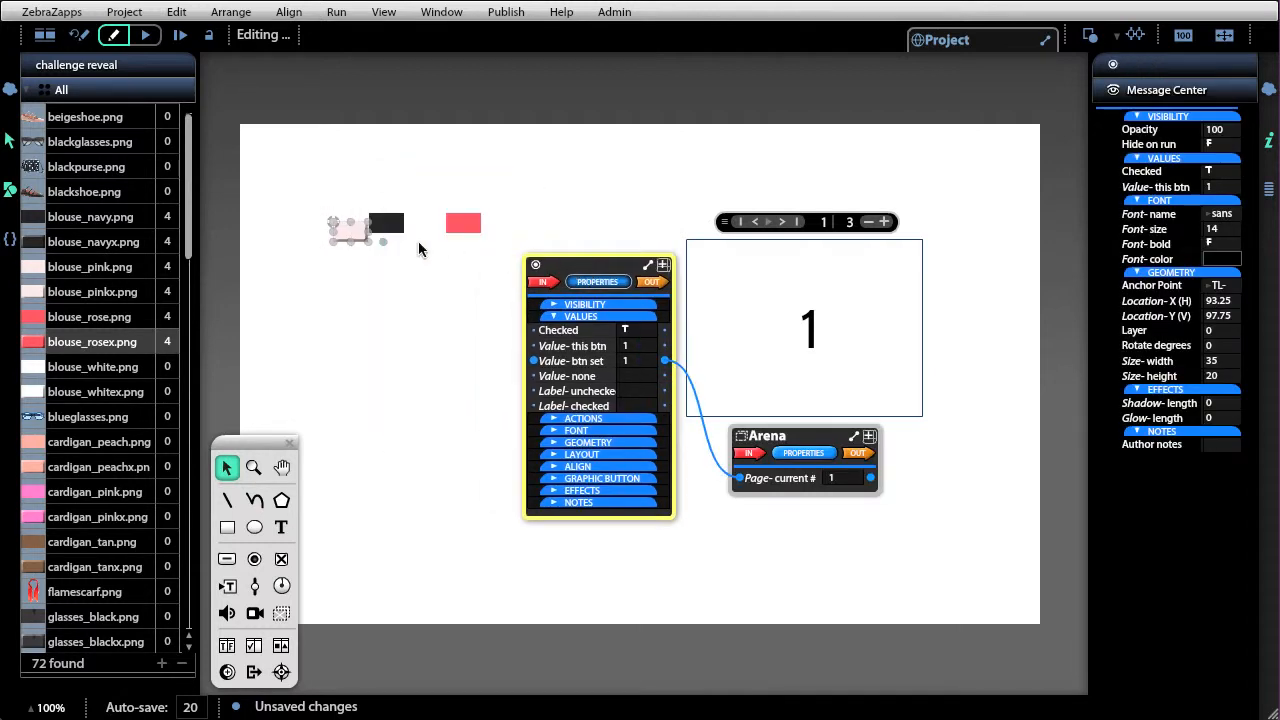
mouse_move(400, 232)
mouse_down()
mouse_move(450, 229)
mouse_move(414, 241)
mouse_up()
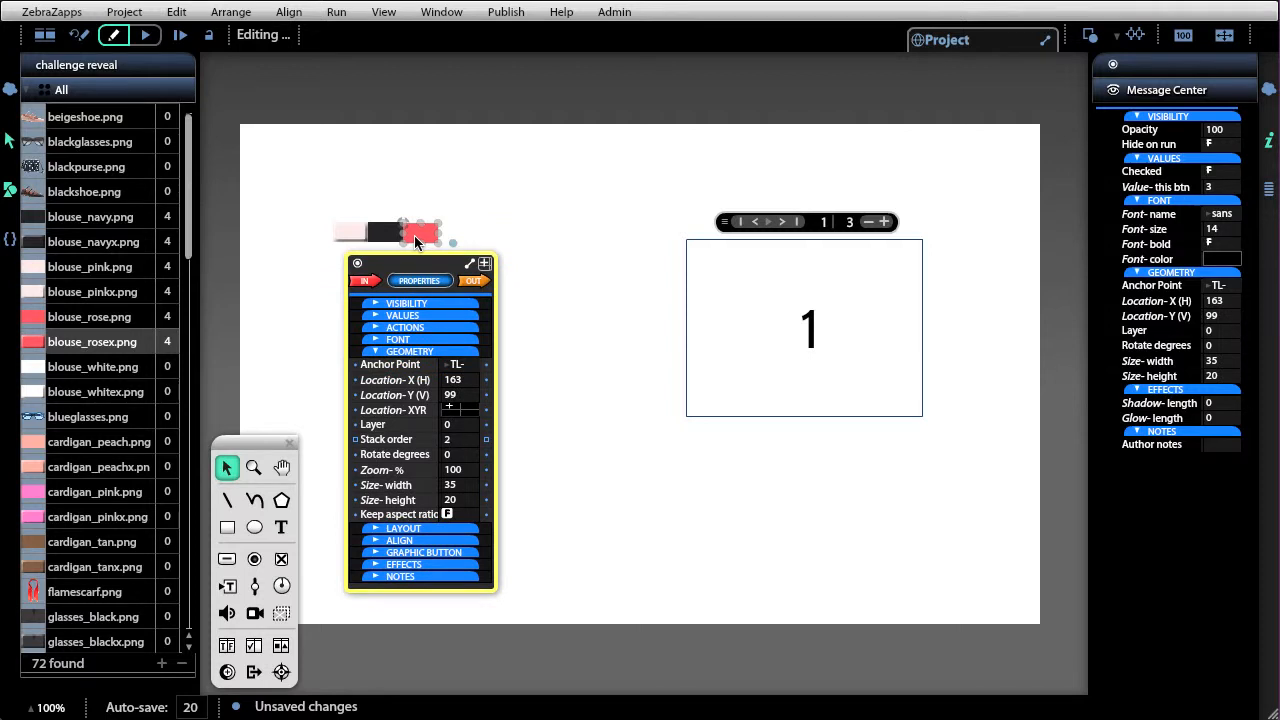
click(414, 235)
click(477, 221)
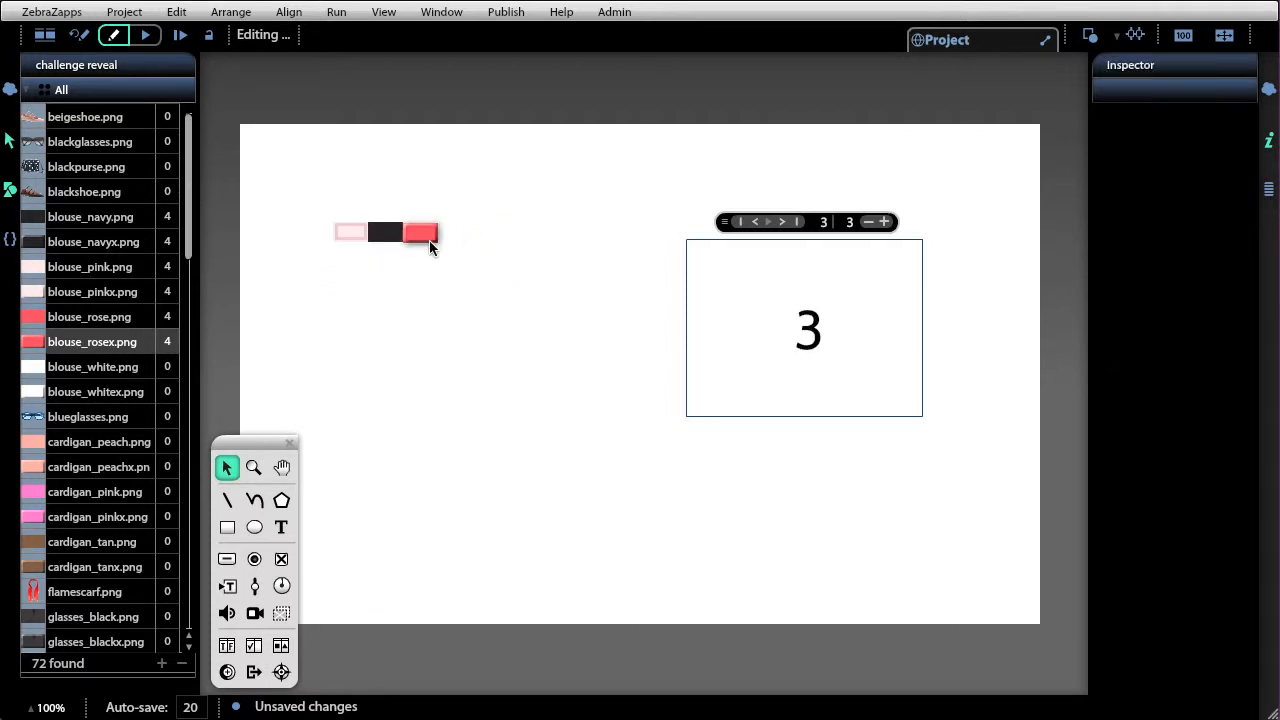
Step: Nudge the rose swatch button up one pixel to a Location Y of 98
click(429, 235)
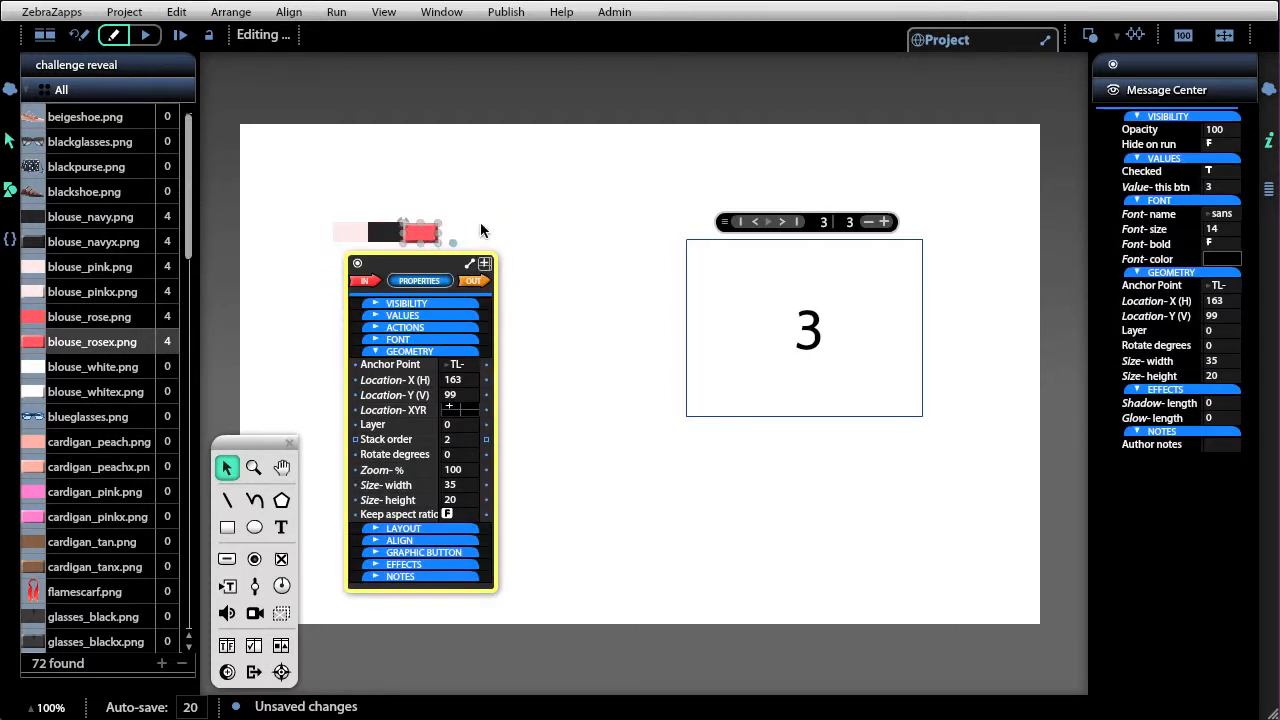
click(481, 230)
click(426, 236)
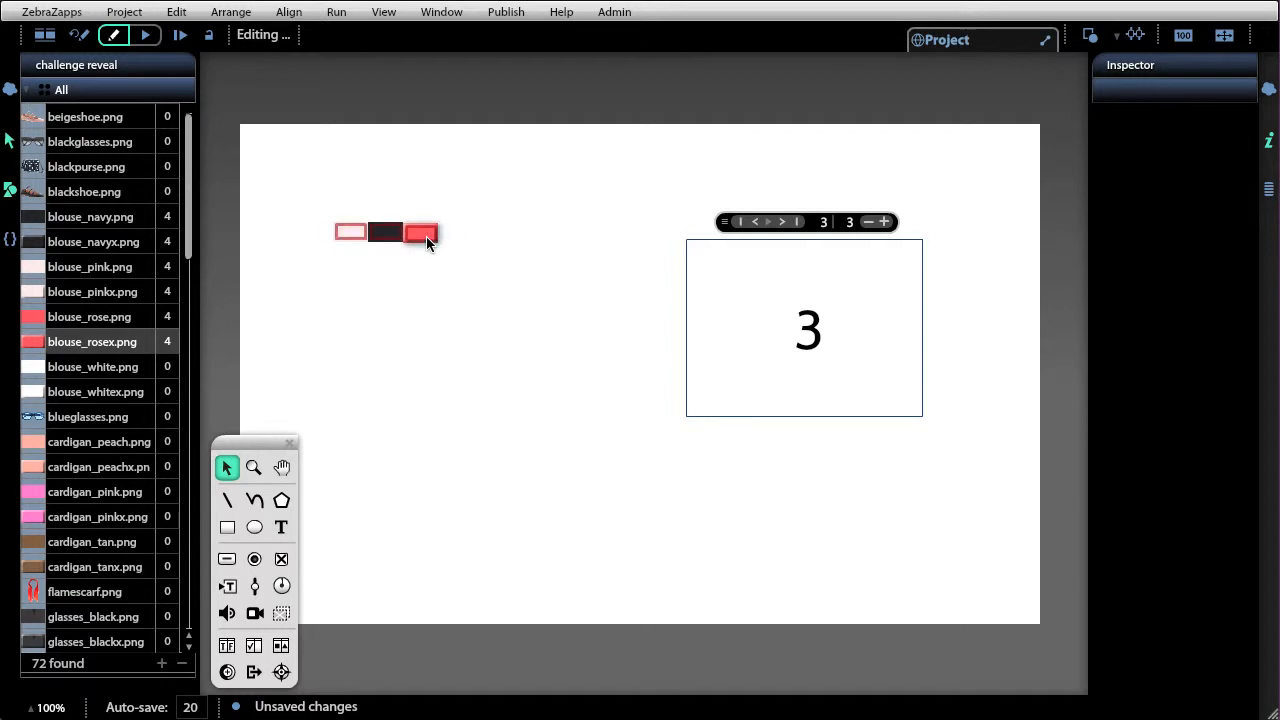
key(Up)
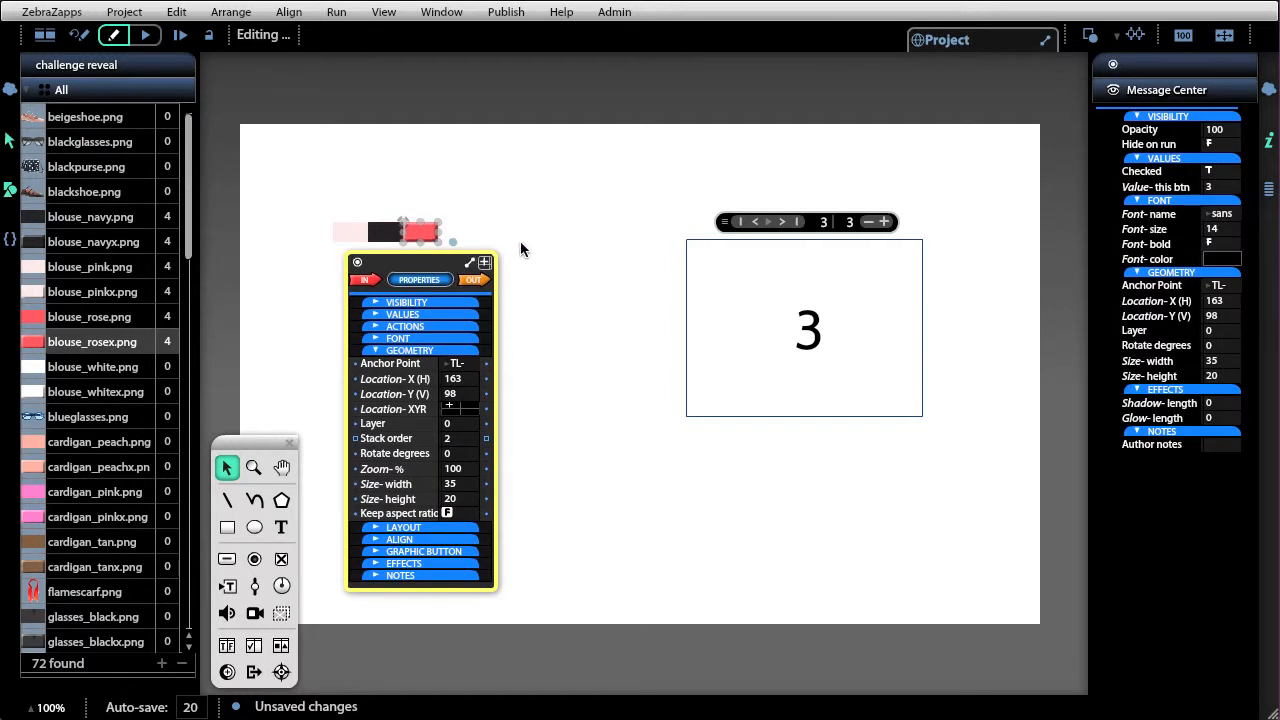
click(522, 245)
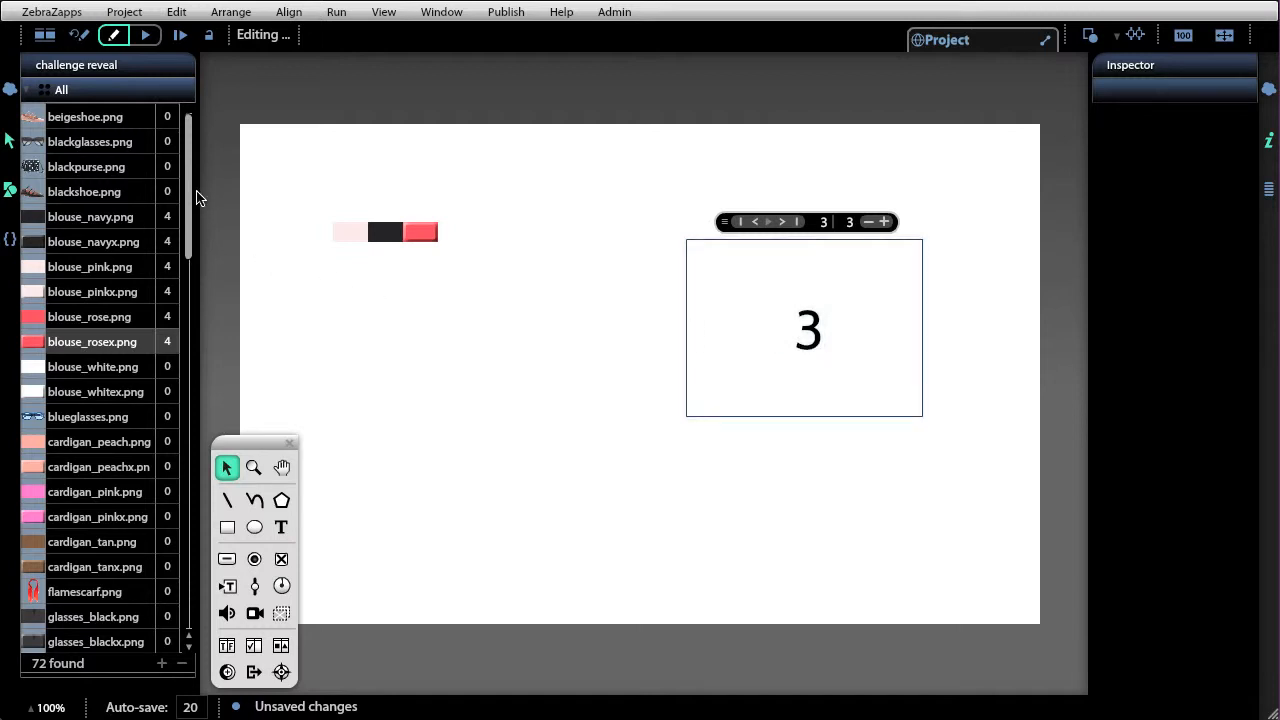
Step: Place the asset navyblouse.png on arena page 2 and remove the number 2 from that page
drag(187, 199, 181, 318)
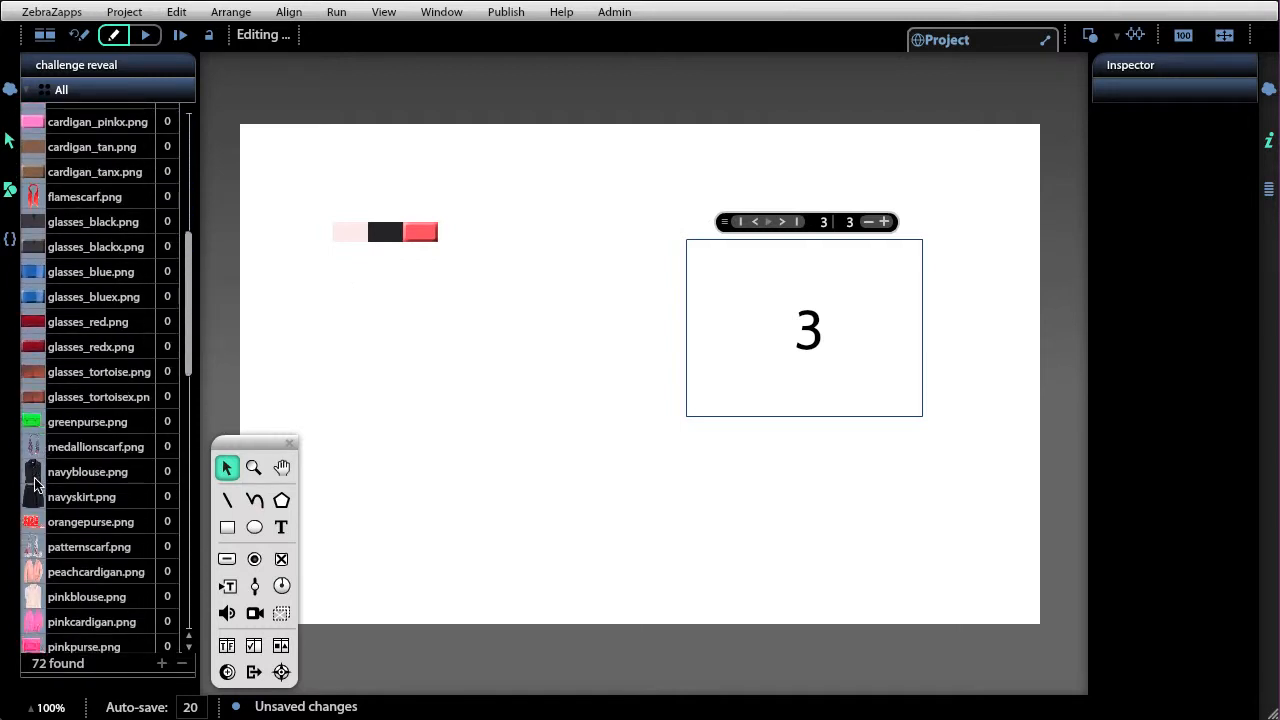
drag(30, 478, 900, 365)
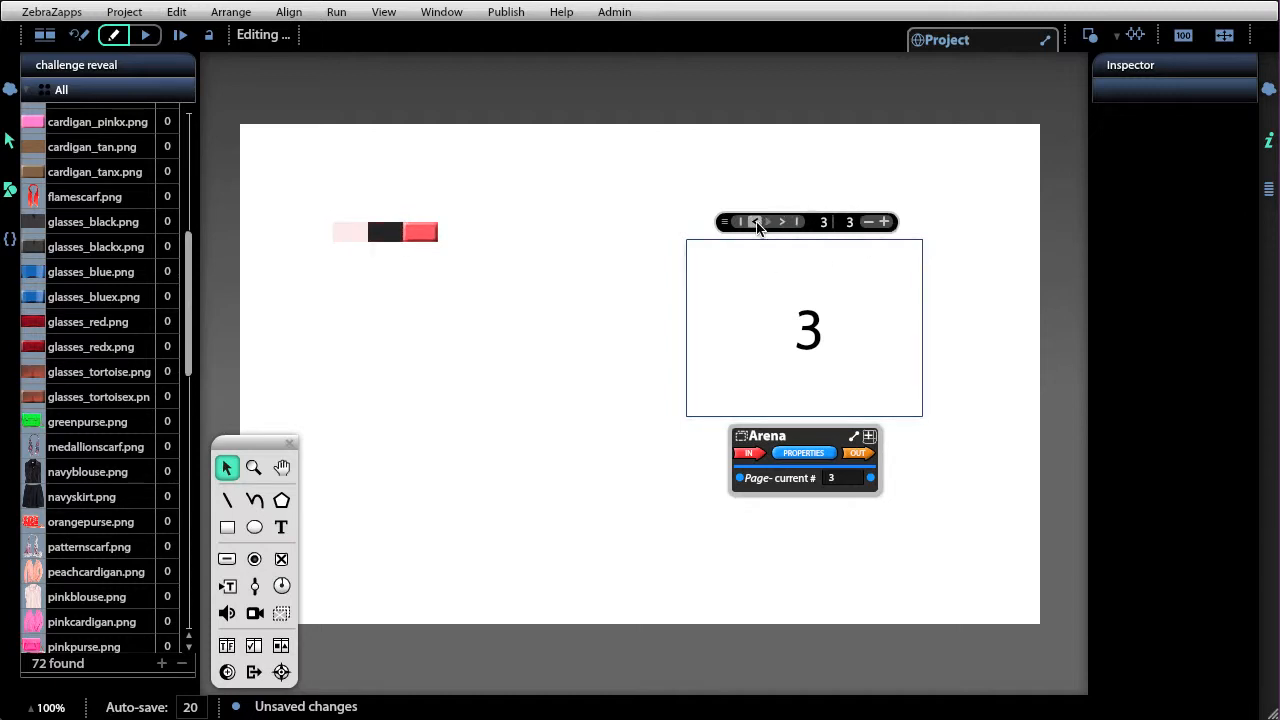
click(757, 222)
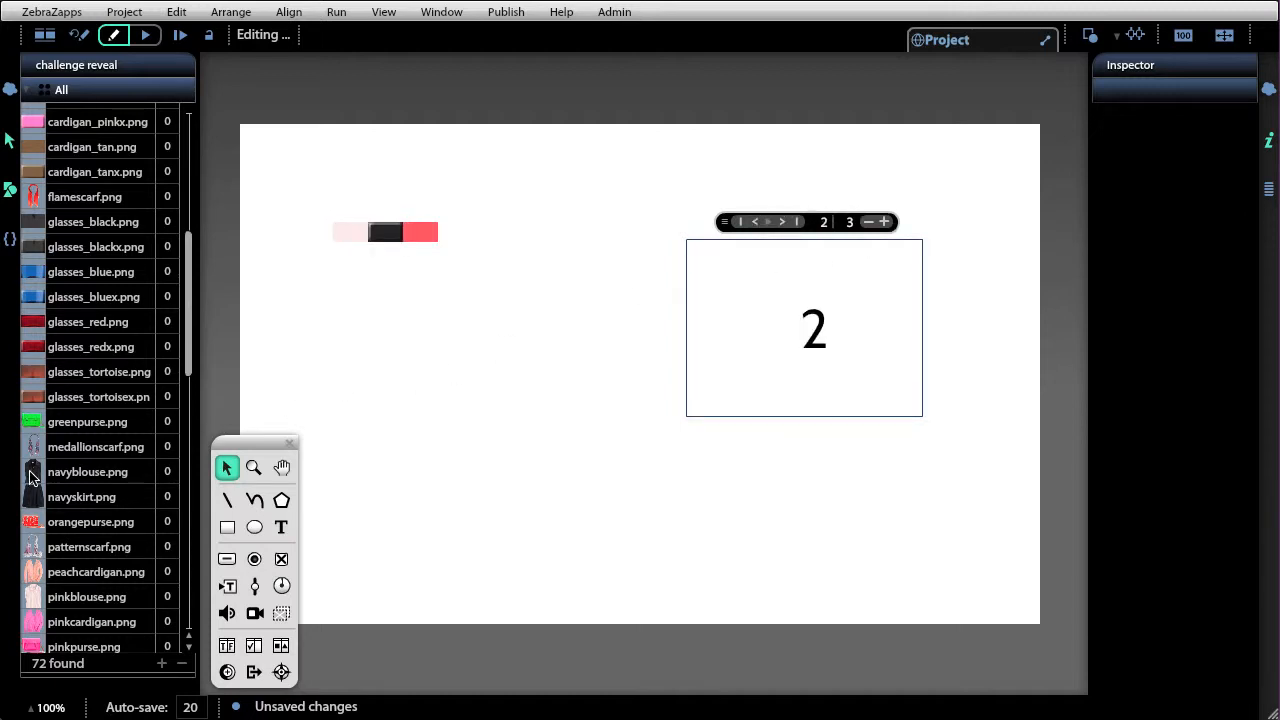
drag(32, 478, 793, 298)
click(772, 325)
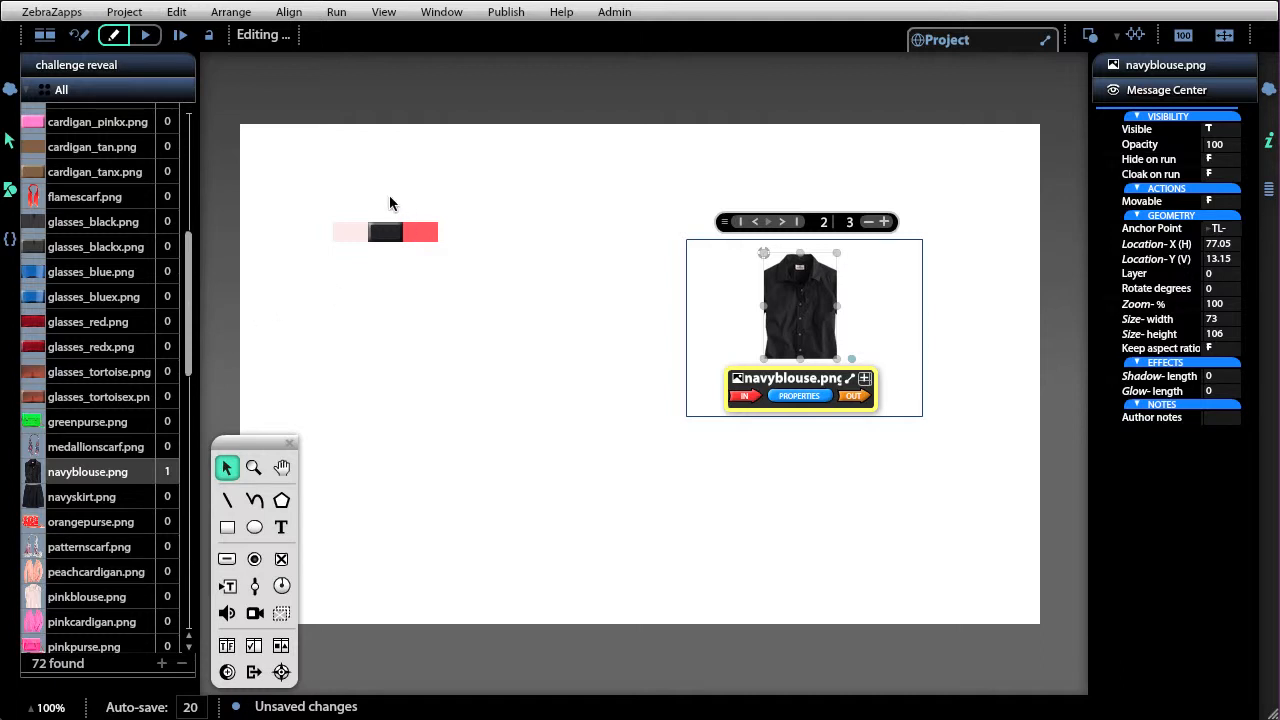
Step: Replace the number on arena page 1 with pinkblouse.png in the upper-left corner, and move page 2's navyblouse.png to the same corner
click(755, 221)
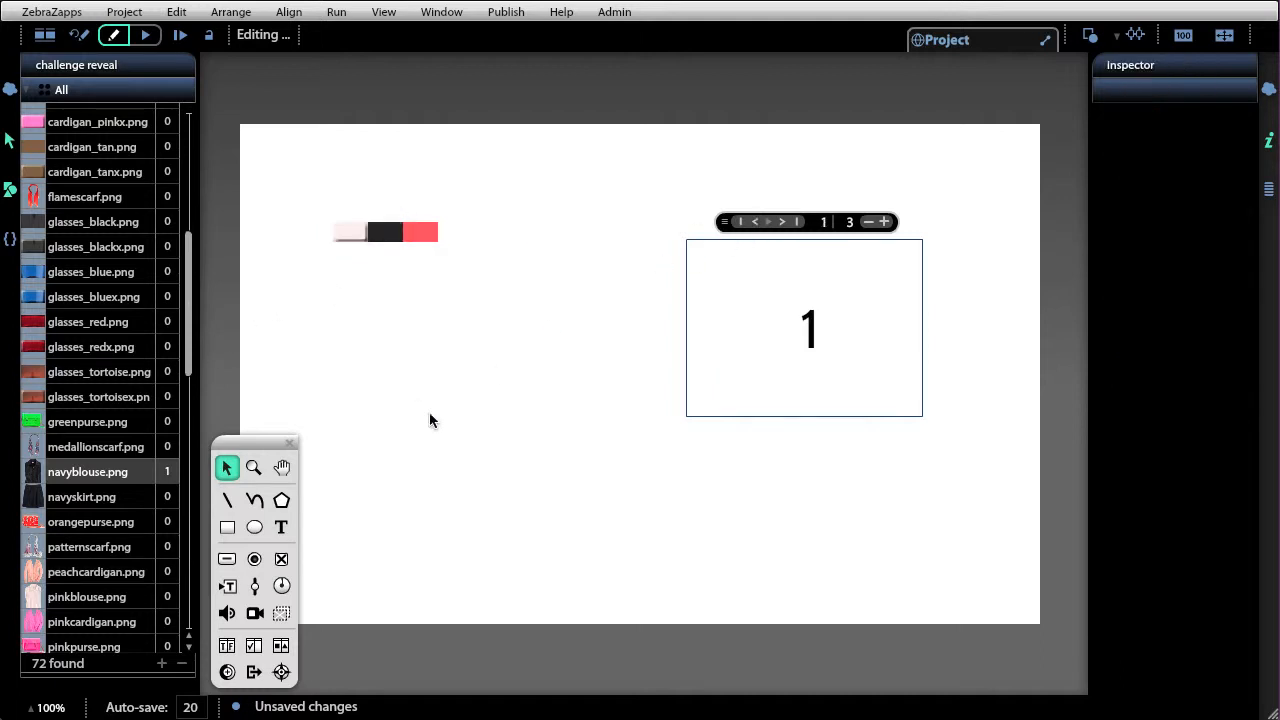
drag(31, 601, 739, 314)
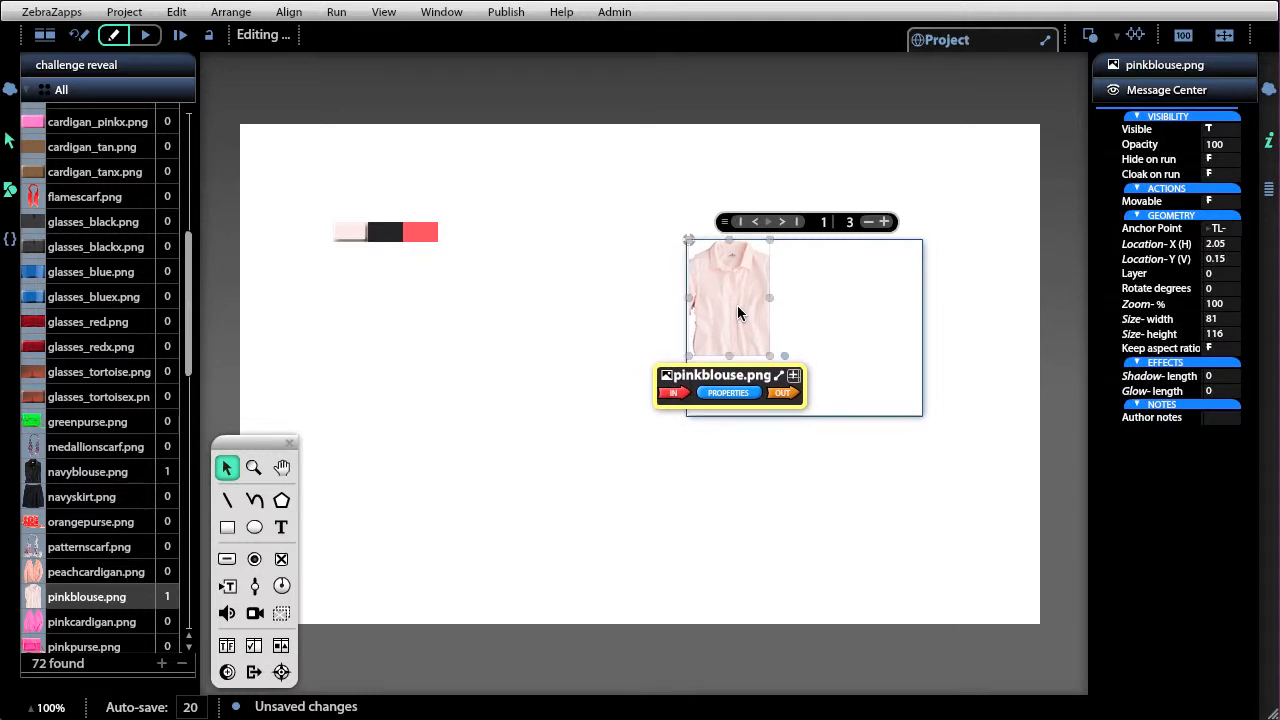
click(782, 221)
drag(786, 287, 714, 290)
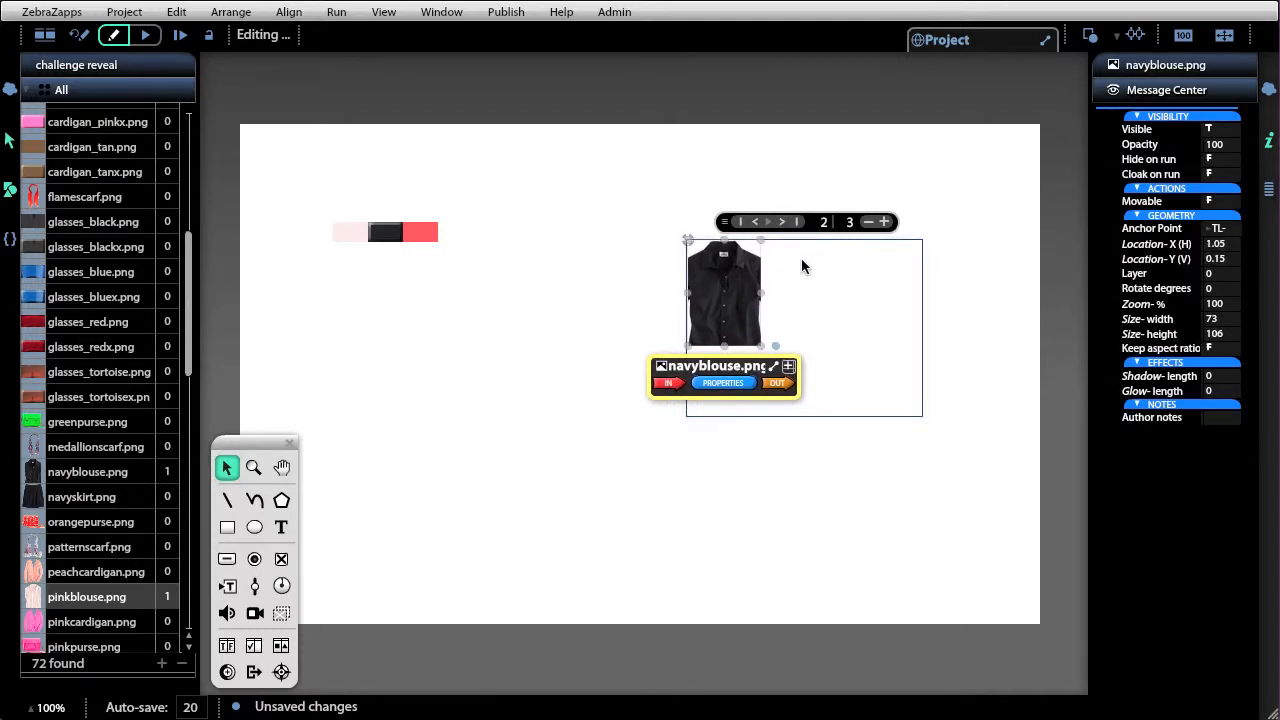
Step: Replace the number on arena page 3 with the asset roseblouse.png, placed in the arena's upper-left corner
click(782, 223)
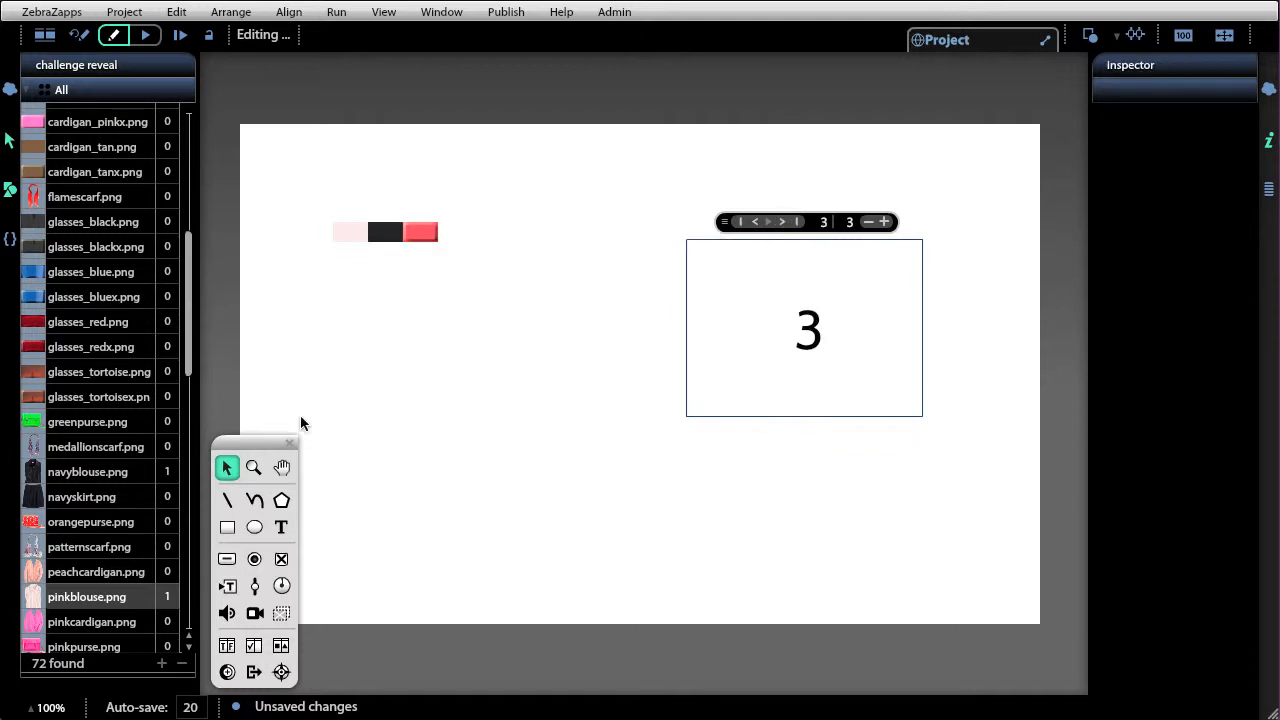
drag(192, 316, 175, 468)
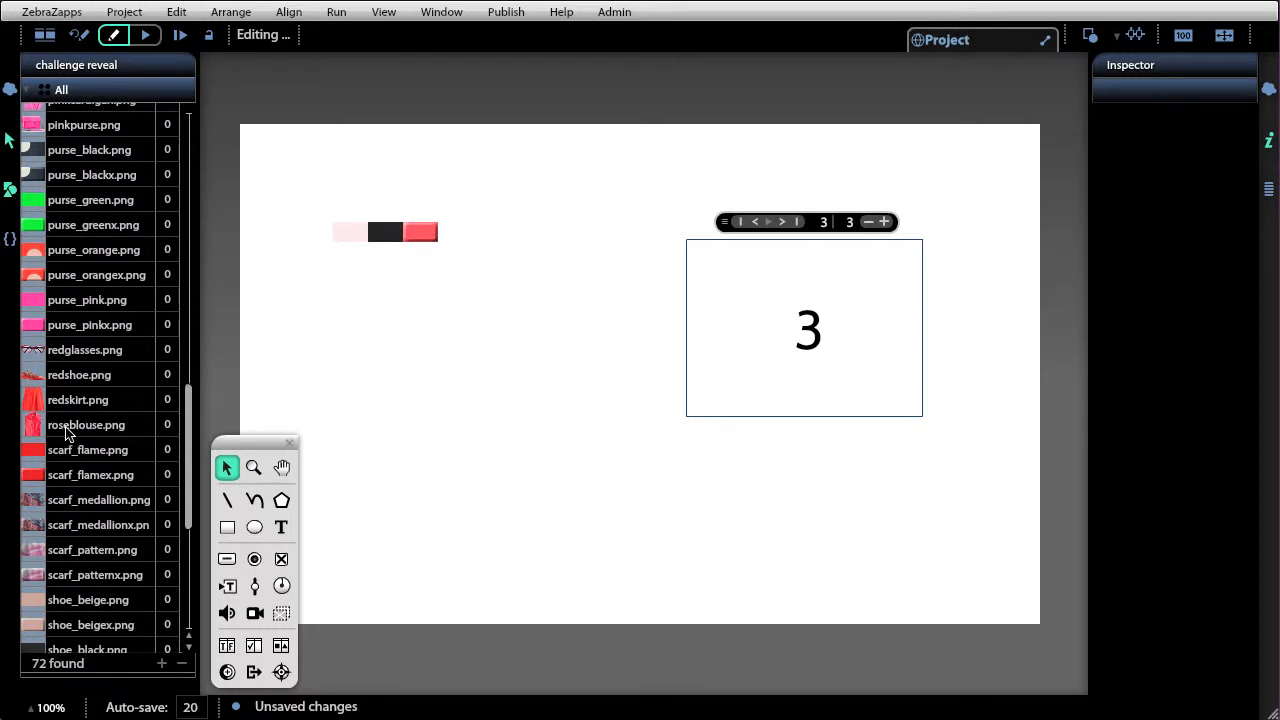
drag(108, 430, 810, 338)
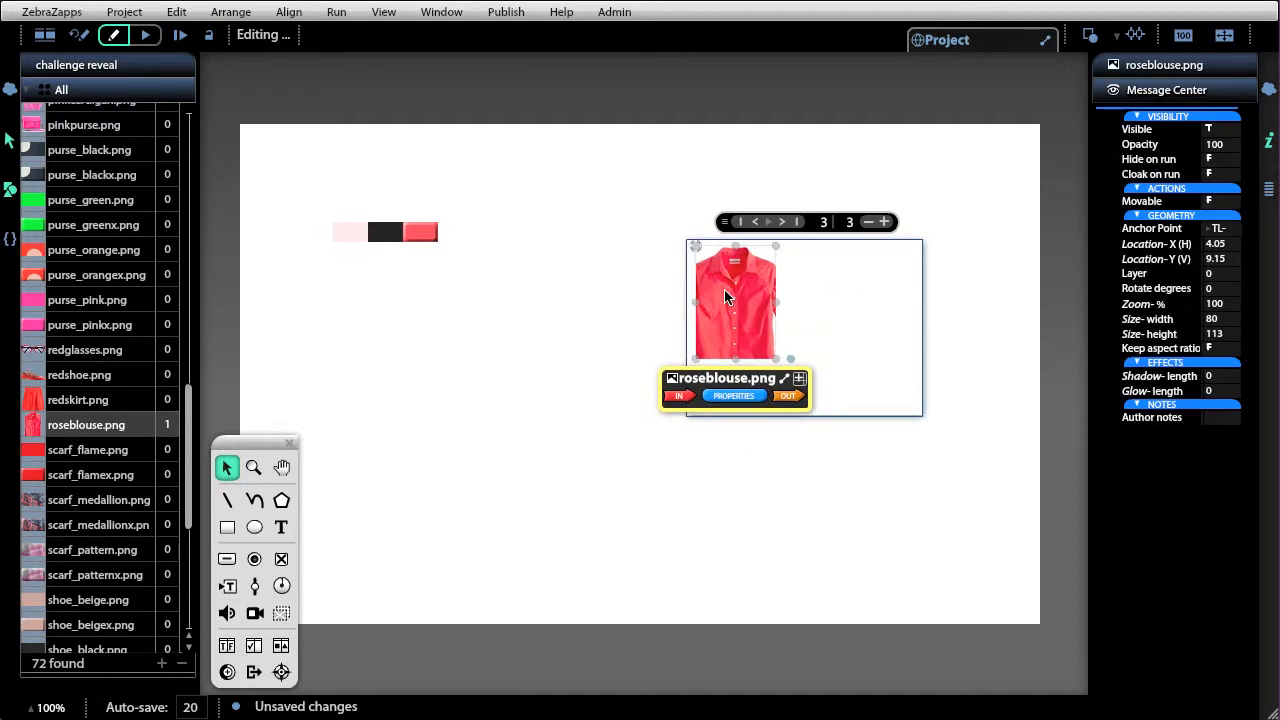
drag(717, 290, 714, 290)
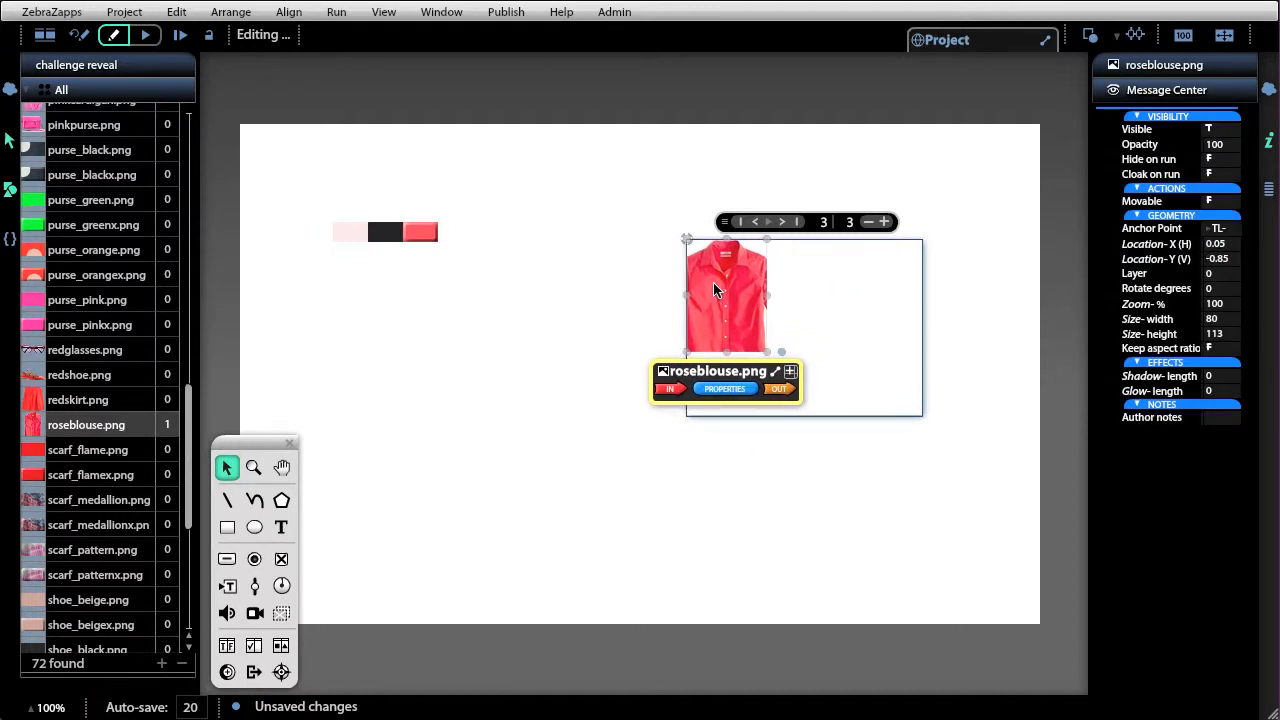
Step: Shrink the arena so its frame fits closely around the blouse image
click(894, 400)
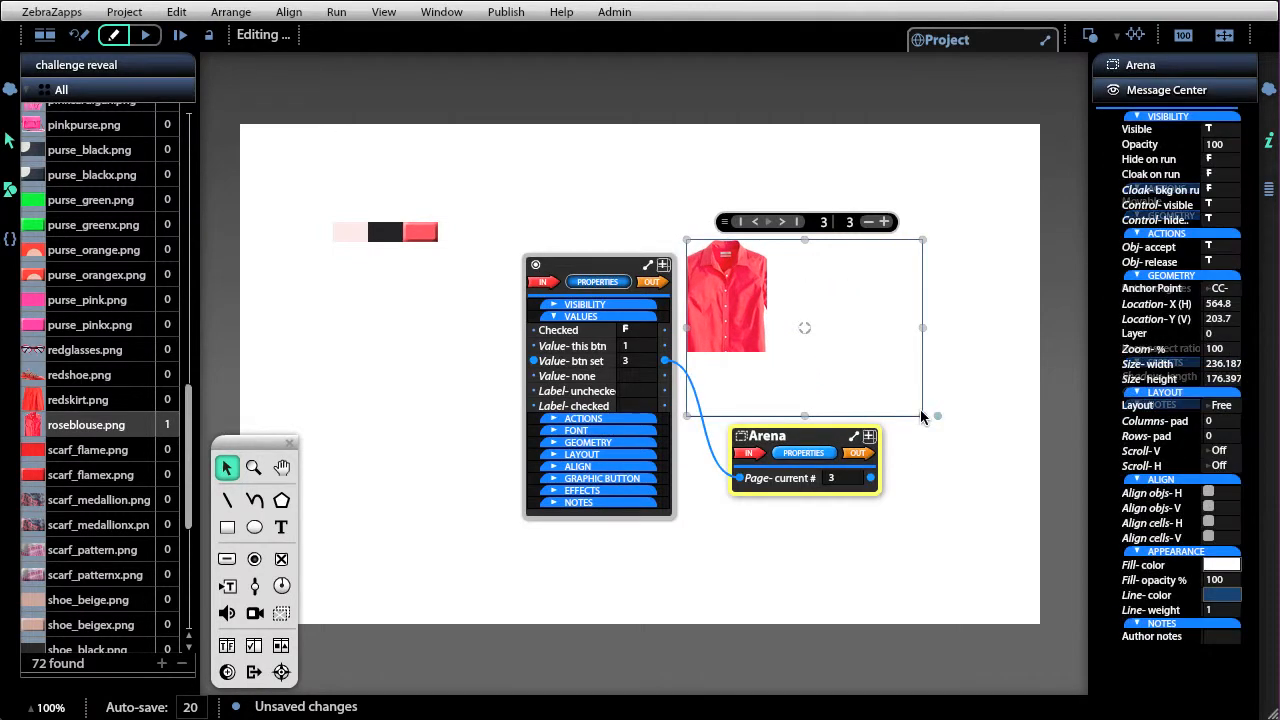
drag(922, 416, 780, 374)
click(882, 307)
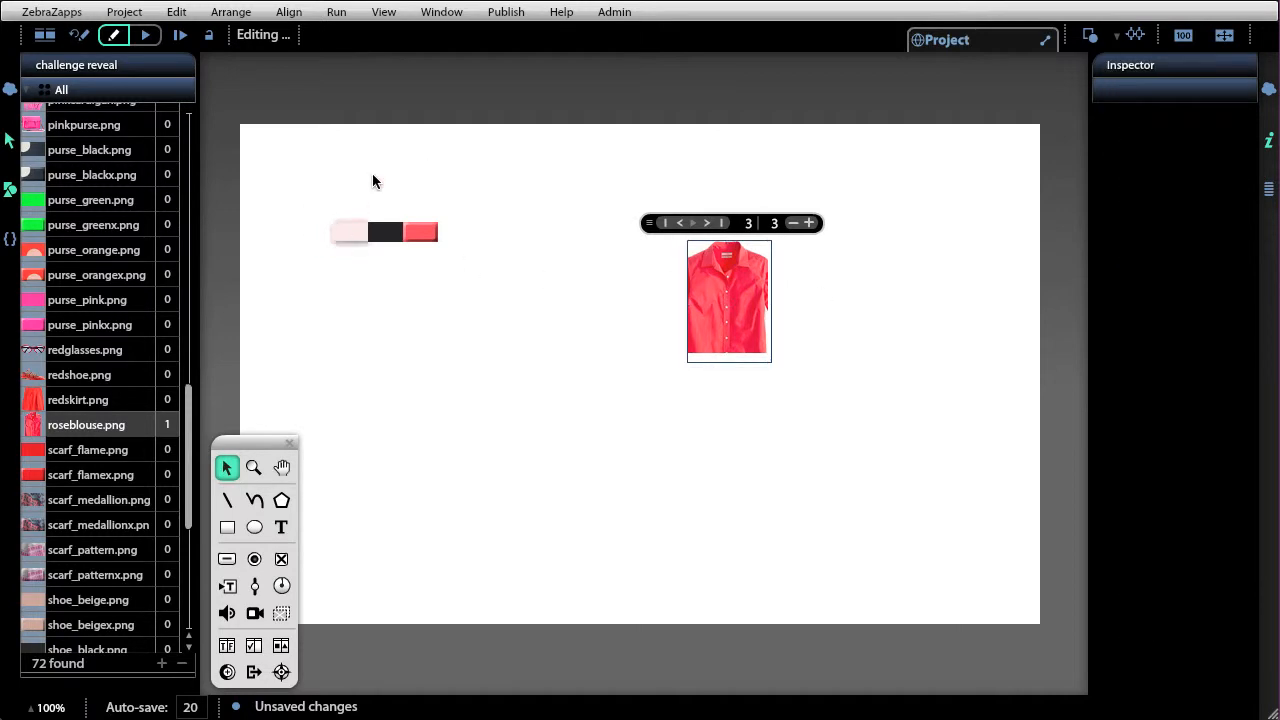
Step: Run the project and test the blouse switching by choosing the navy, rose and pink swatches in turn
click(145, 36)
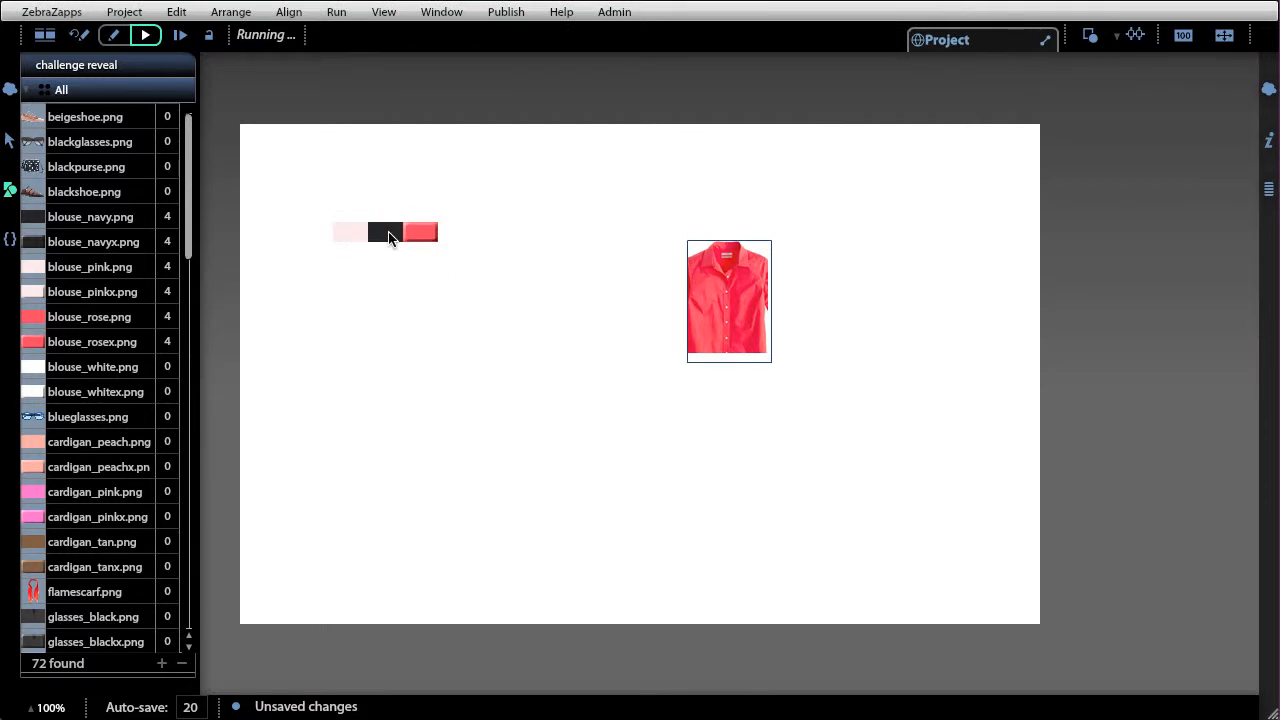
click(387, 233)
click(419, 235)
click(354, 234)
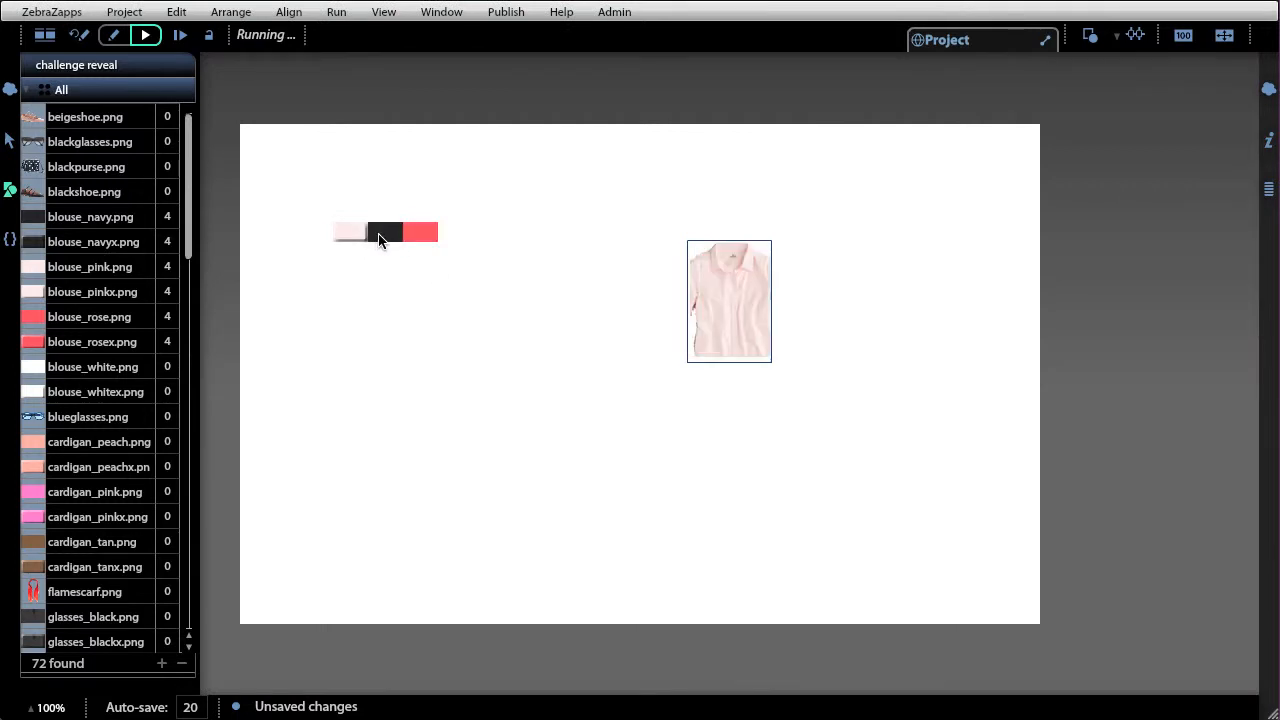
click(381, 236)
click(416, 236)
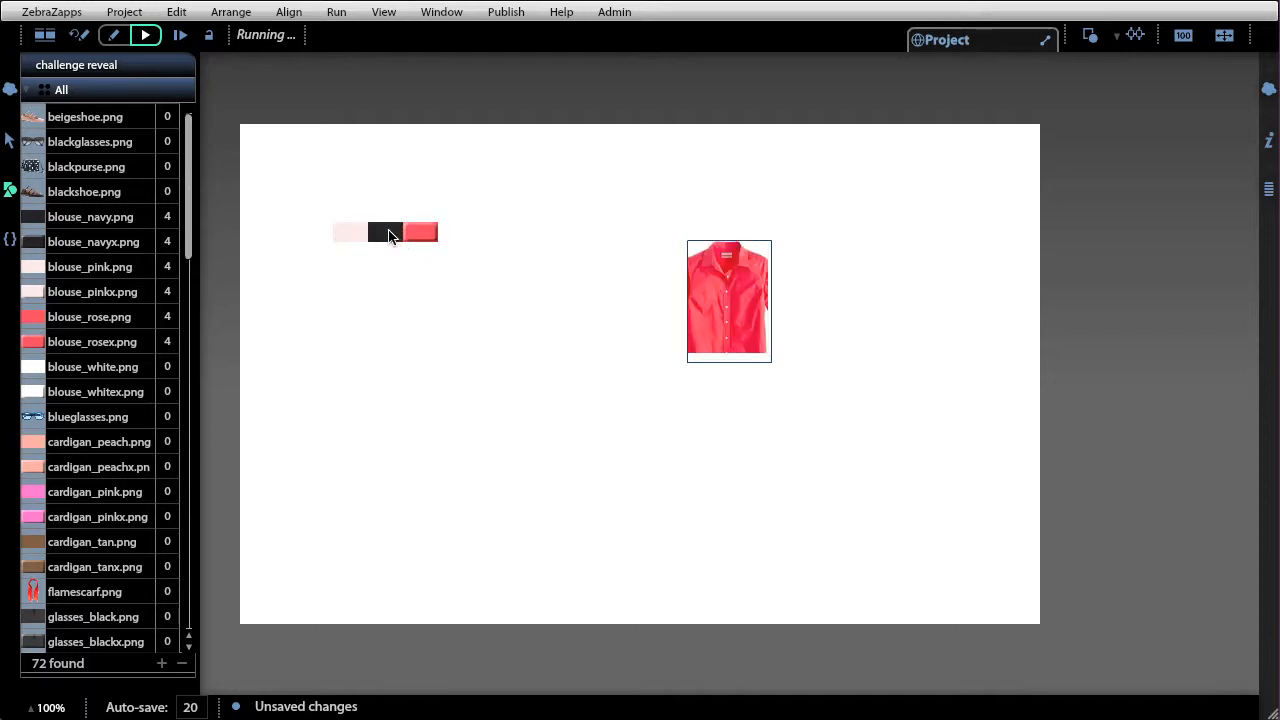
Step: Test the navy and pink blouse swatches in the running project, and return to editing
click(385, 232)
click(353, 230)
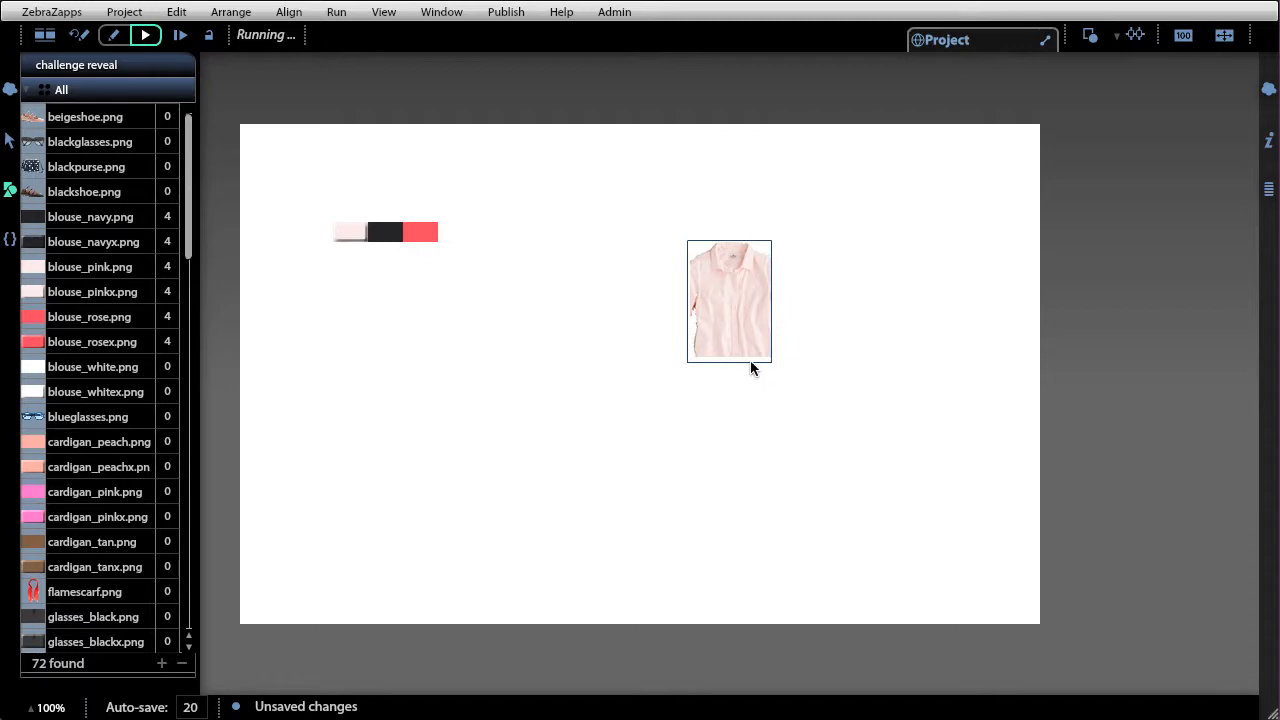
click(112, 35)
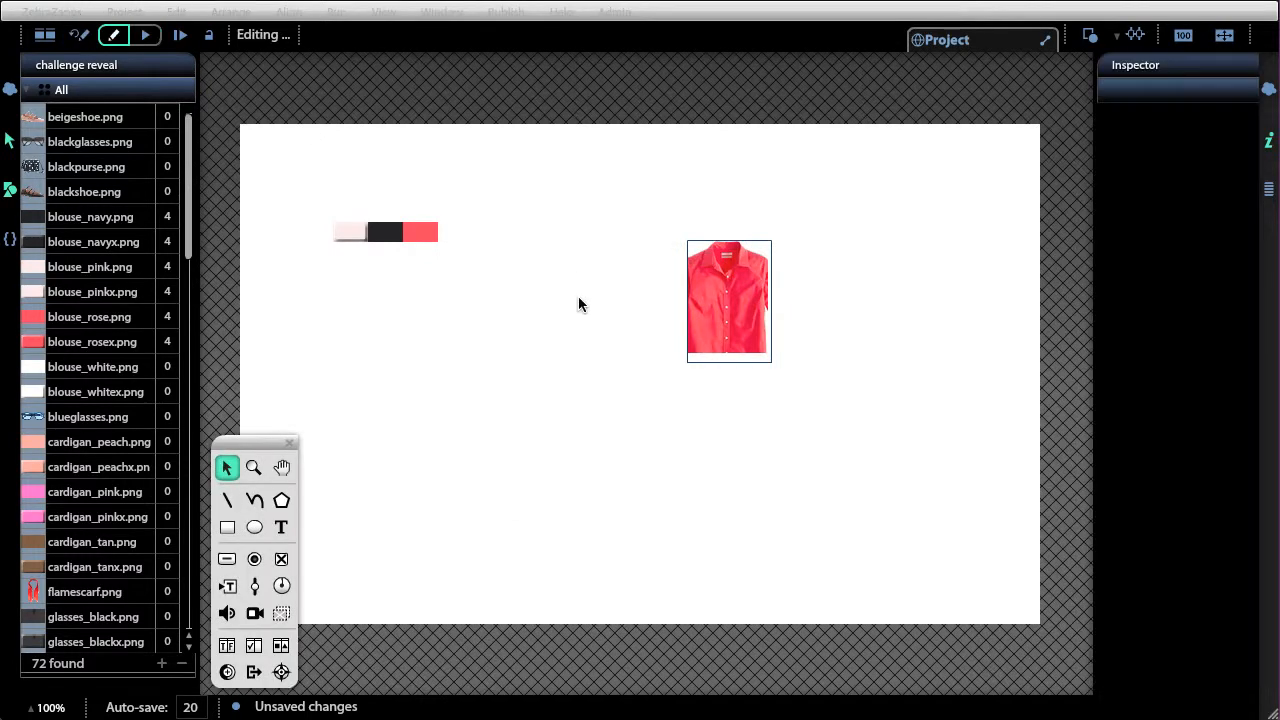
Step: Make the blouse arena's frame and background invisible by setting its line weight to 0 and fill opacity to 0
click(739, 370)
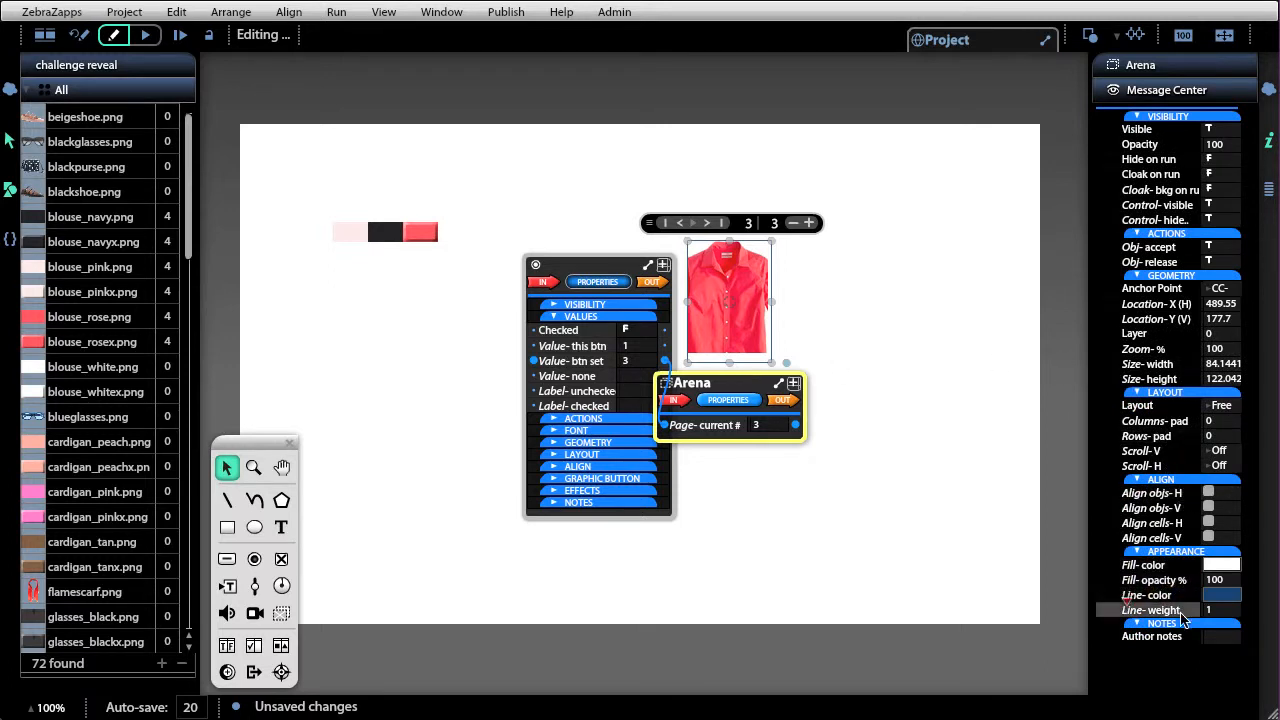
drag(1127, 610, 1119, 612)
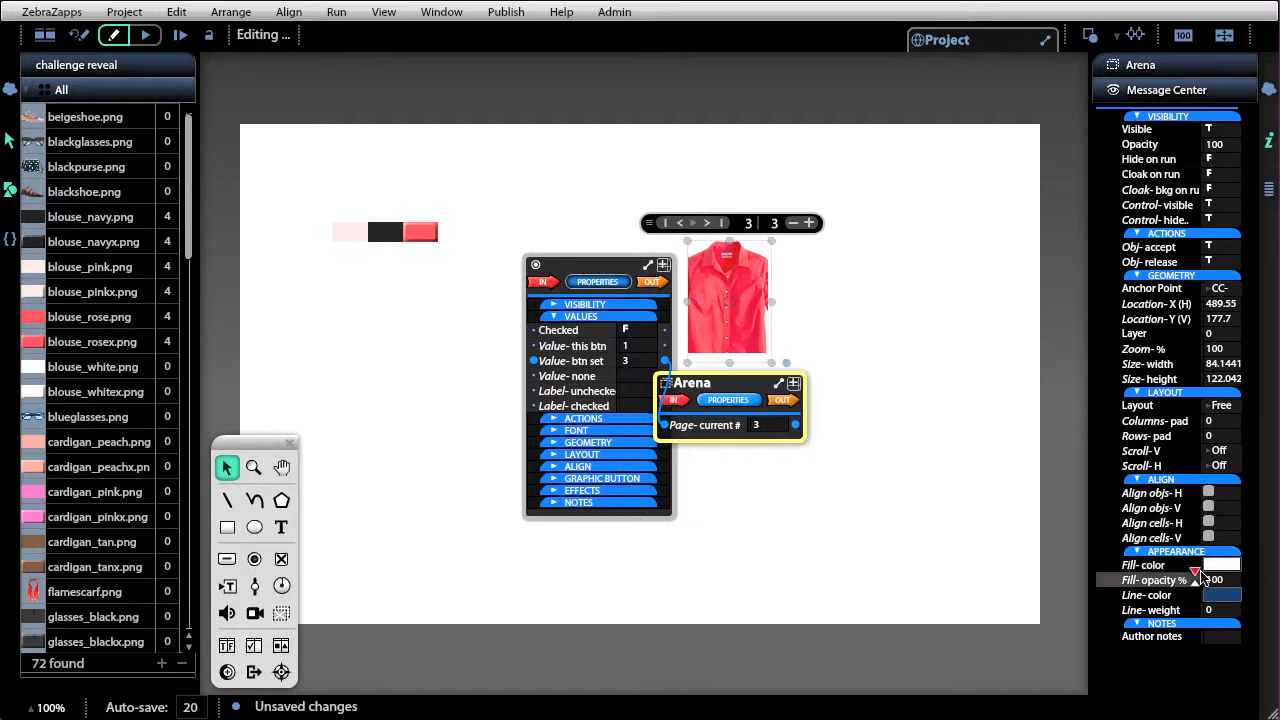
drag(1197, 580, 1110, 583)
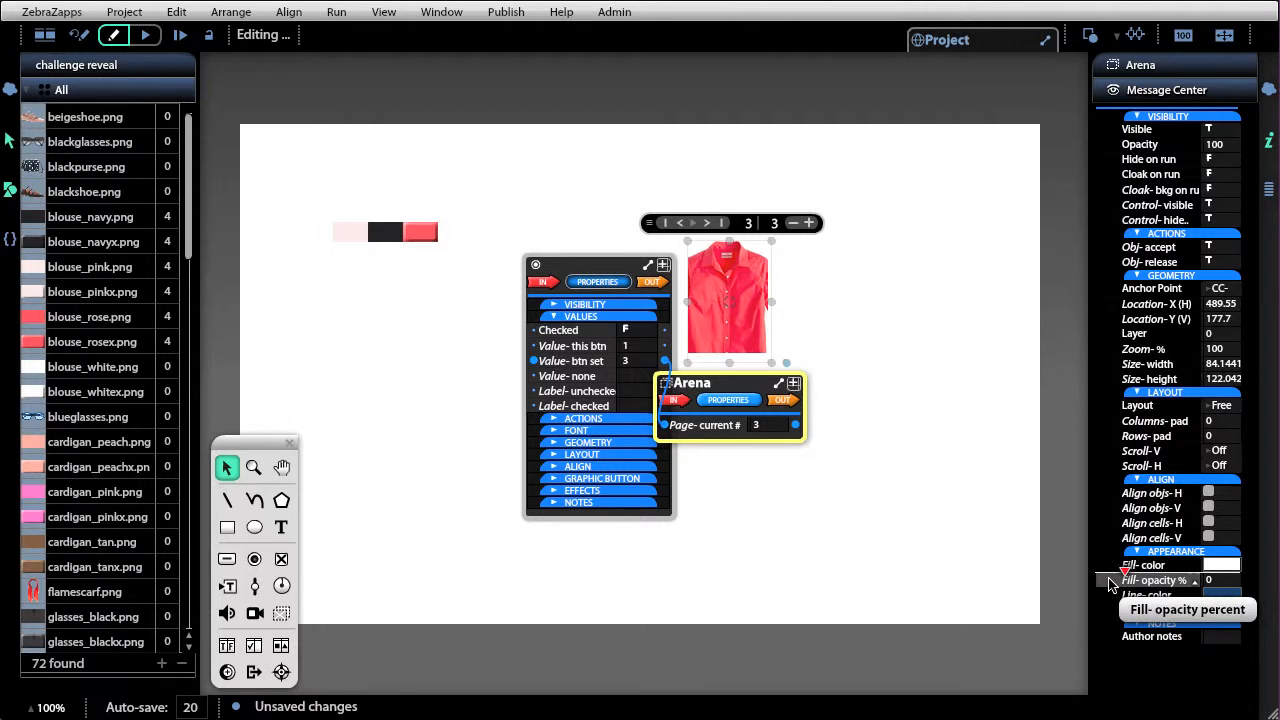
click(958, 324)
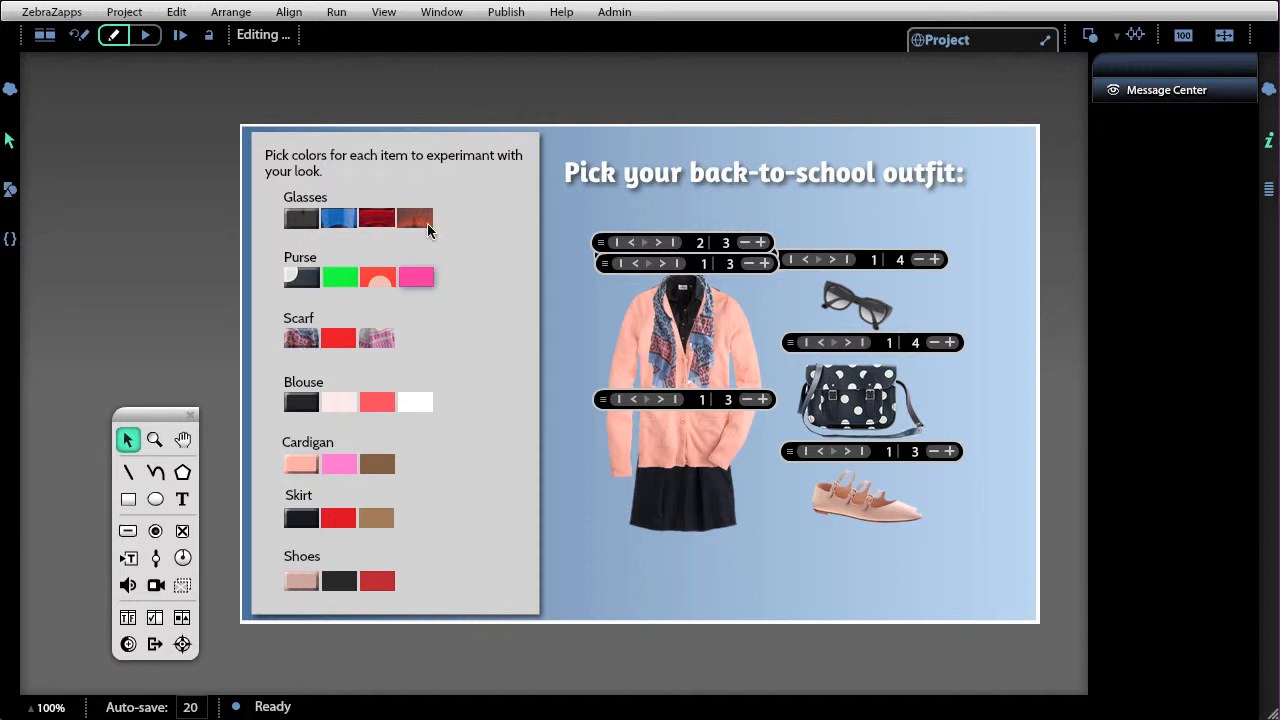
Step: Examine the black glasses radio button's link to the glasses arena, stepping through all four arena pages and back to page 1
click(303, 220)
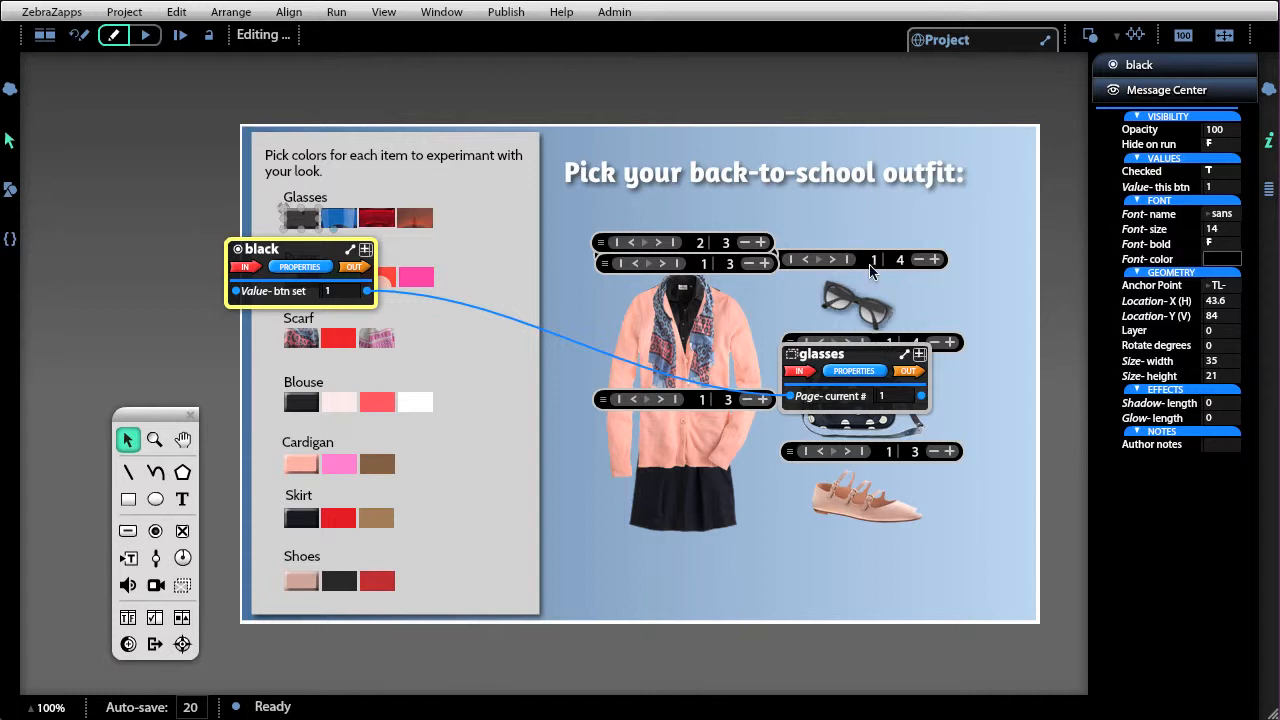
click(835, 260)
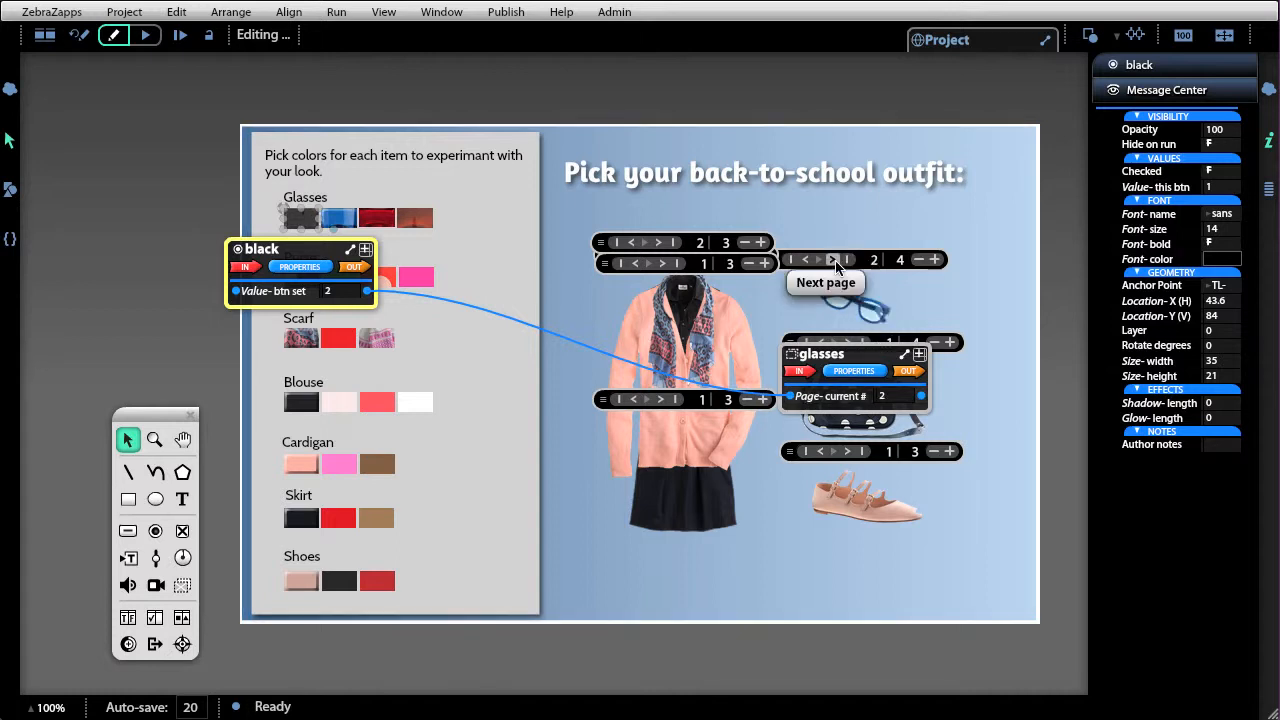
click(835, 260)
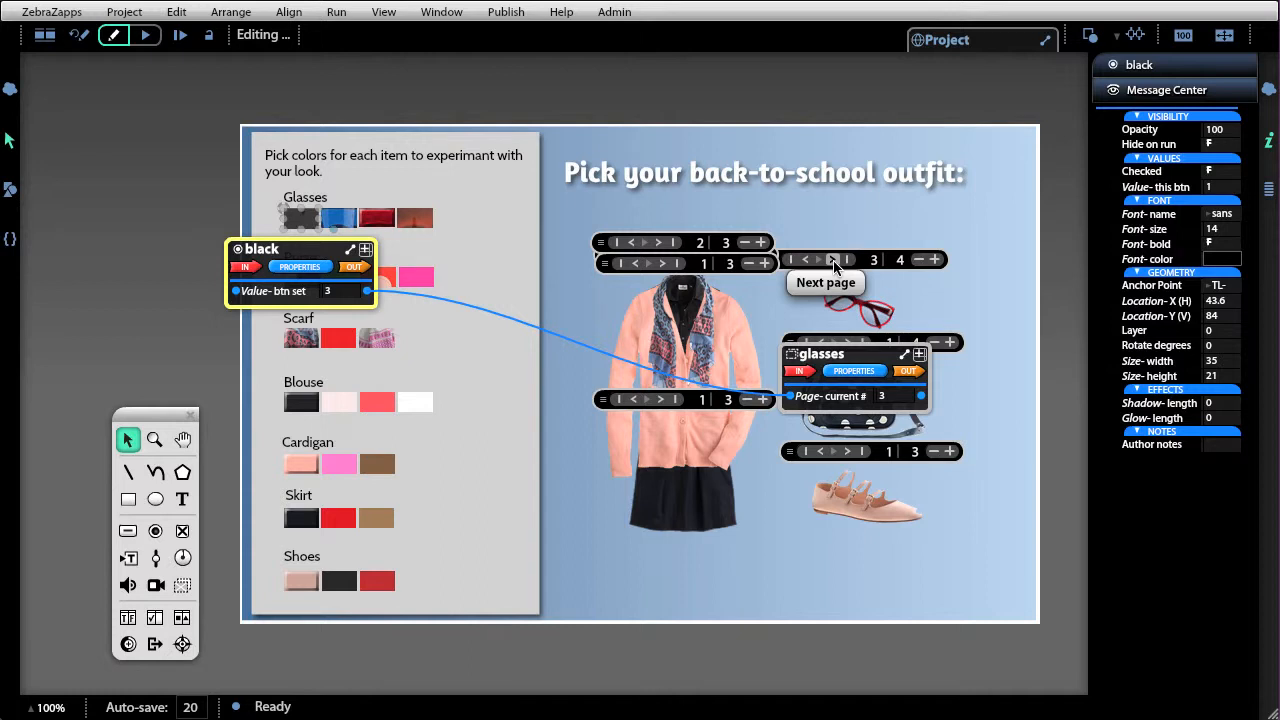
click(835, 260)
click(806, 261)
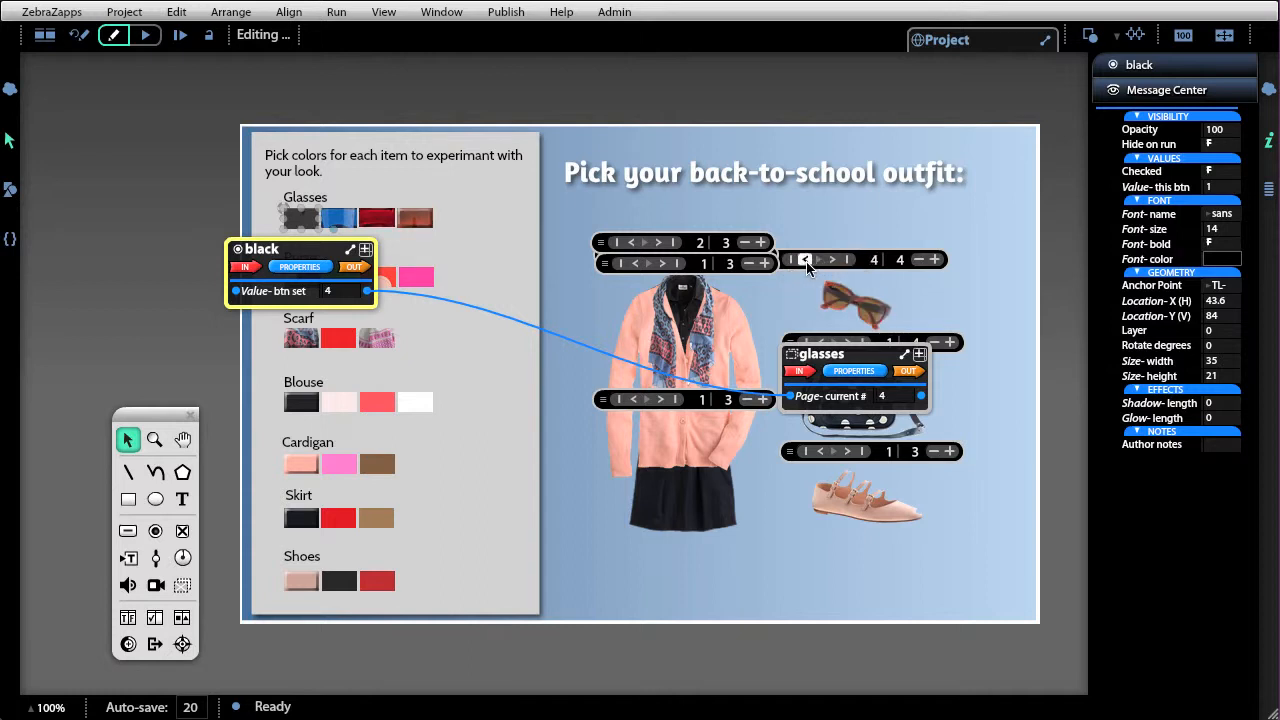
click(806, 261)
click(806, 261)
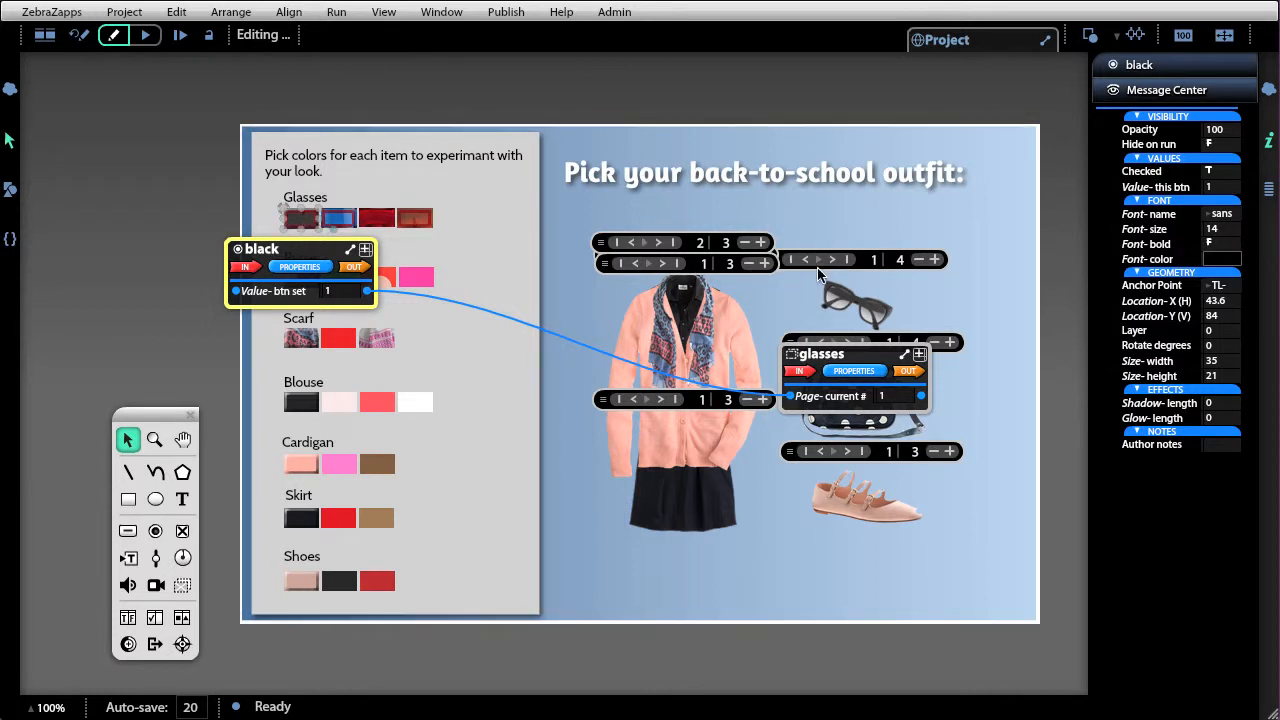
click(949, 295)
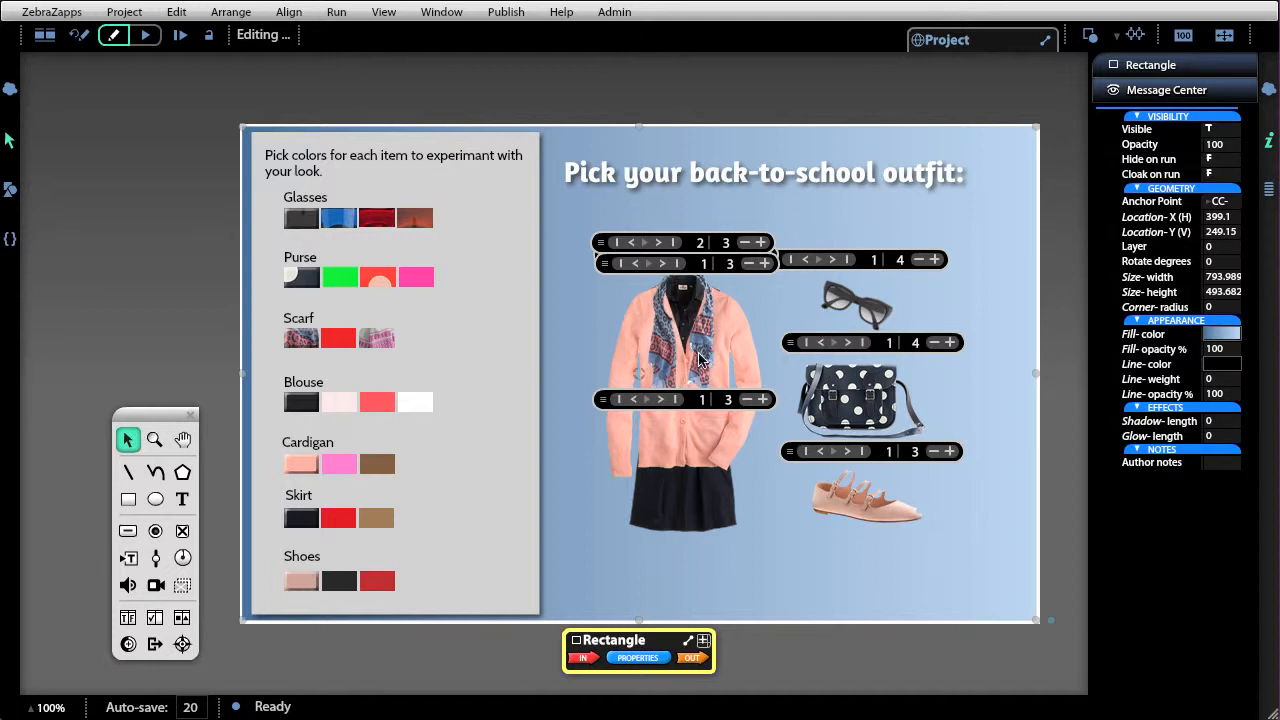
Step: Inspect the overlapping scarf and cardigan arenas and the radio button values wired to their current page numbers
click(661, 312)
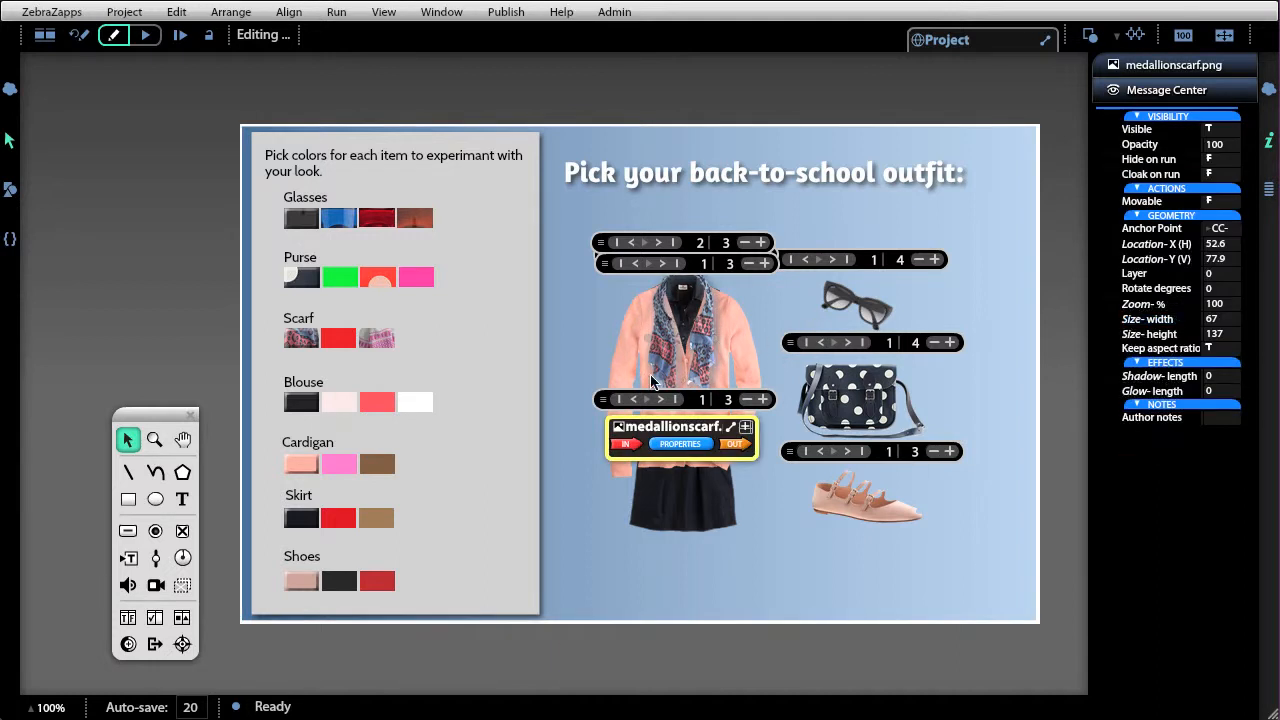
click(645, 386)
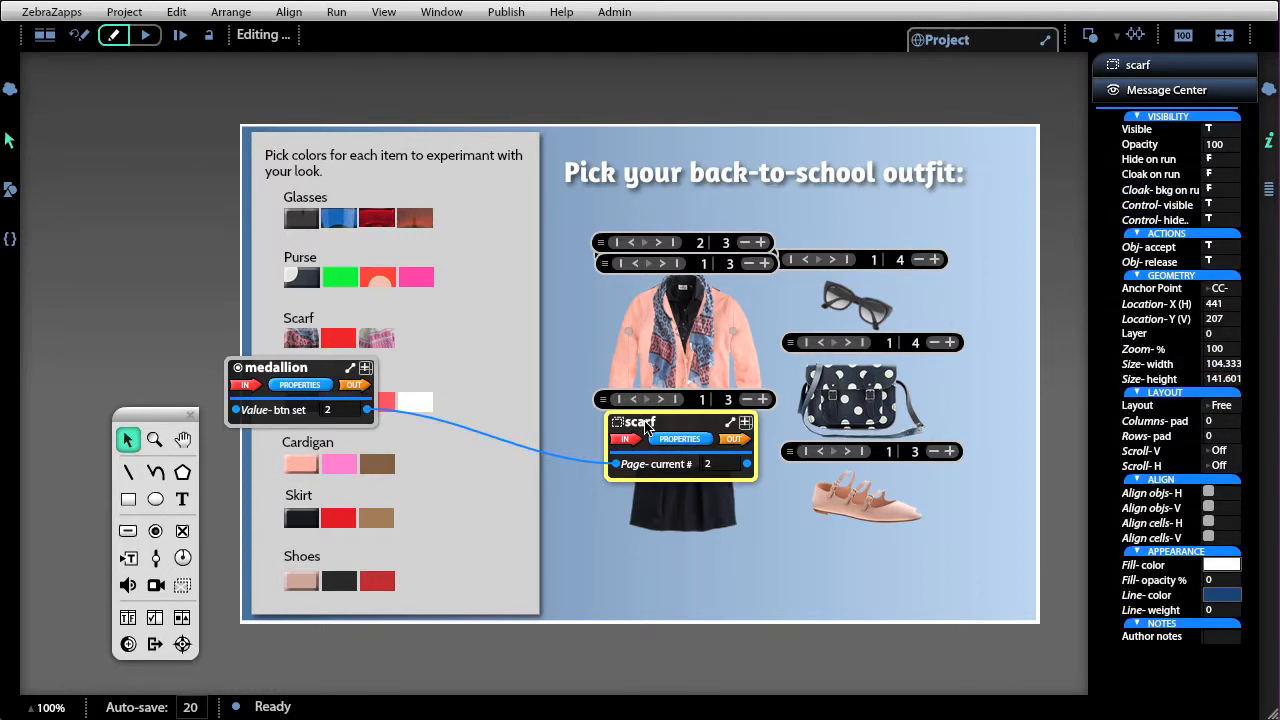
click(624, 349)
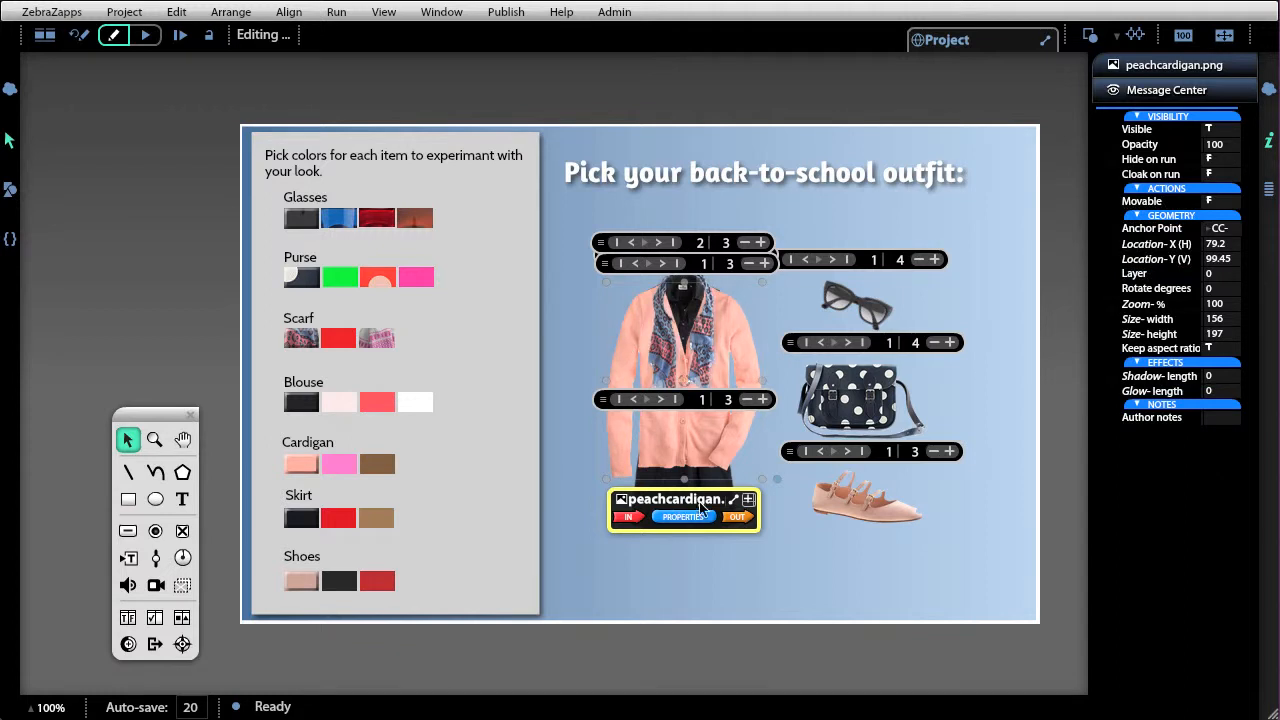
click(608, 470)
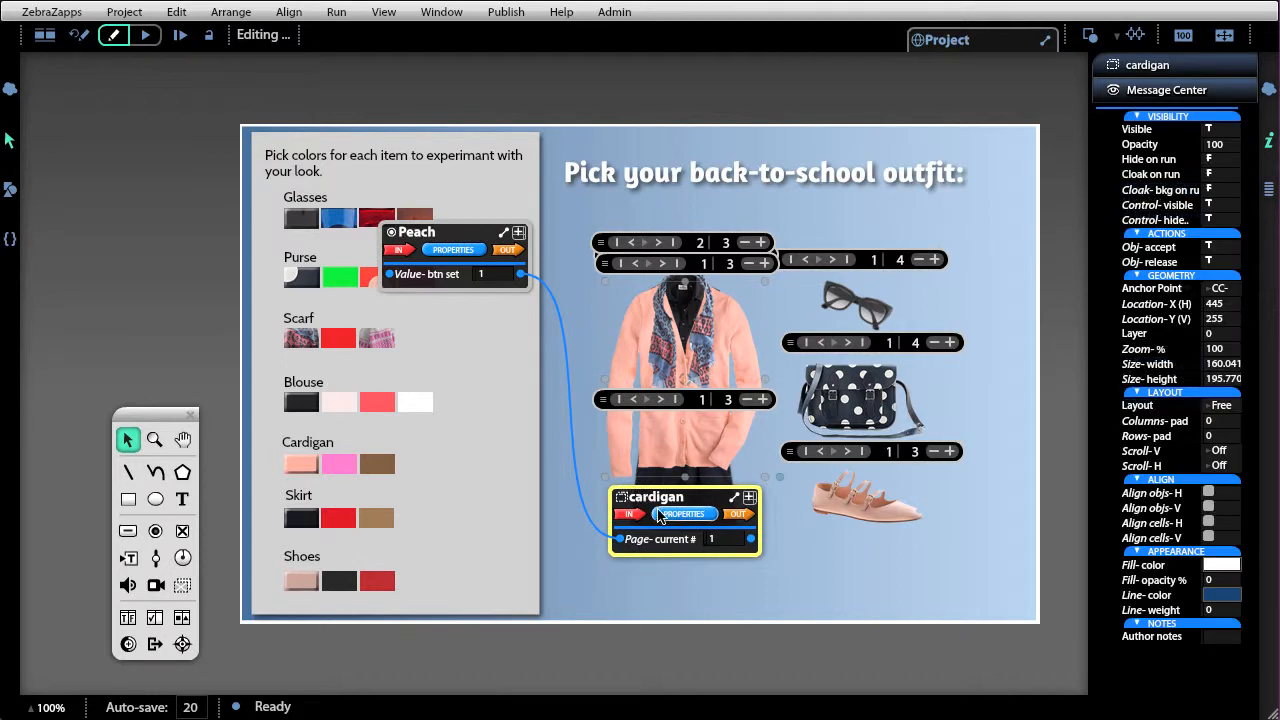